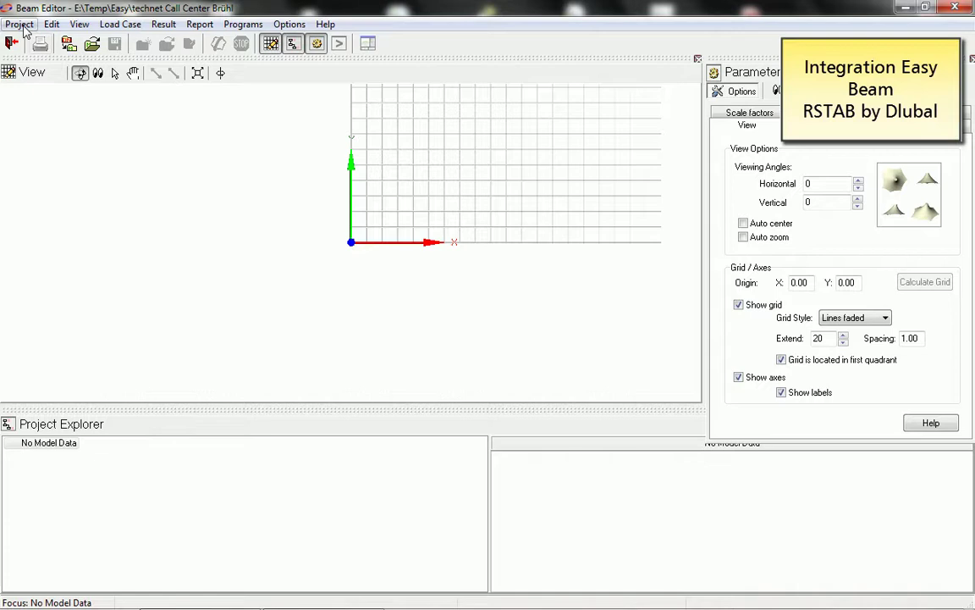
Open the 'beam' model and tilt the view to show the canopy in 3D.
click(18, 24)
click(41, 64)
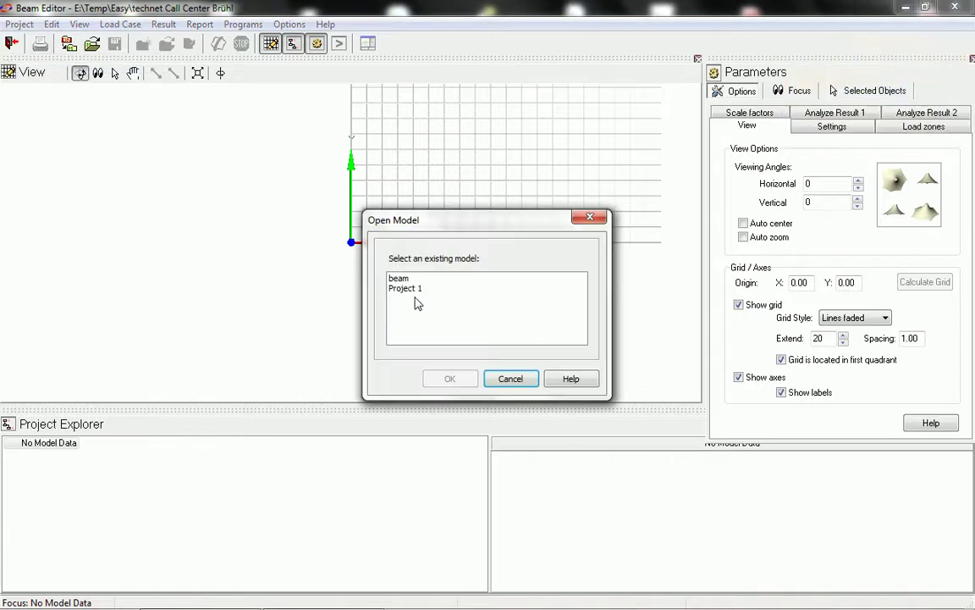
click(400, 278)
click(450, 378)
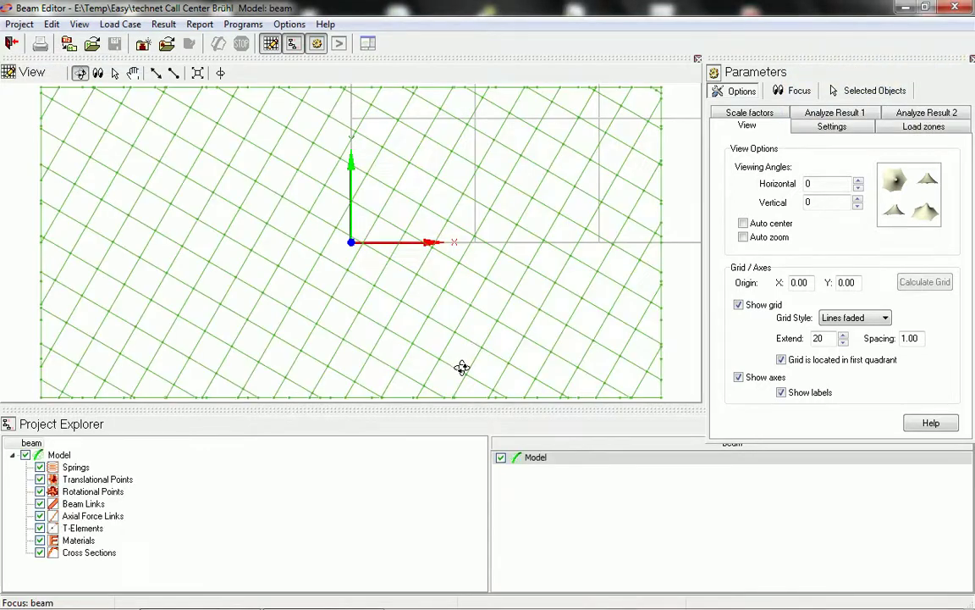
drag(429, 339, 326, 292)
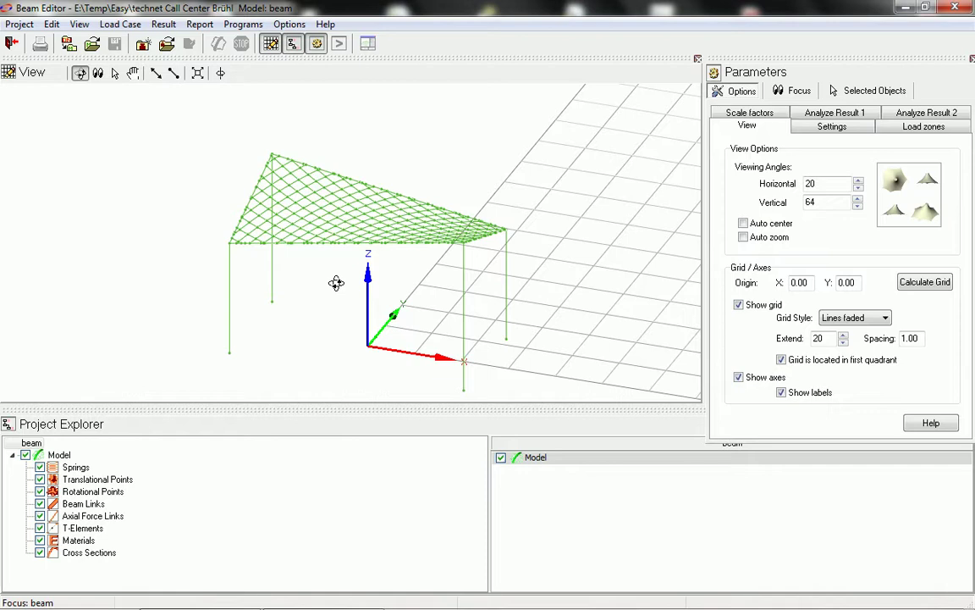
Open the selfweight load case to display its results on the canopy.
click(120, 23)
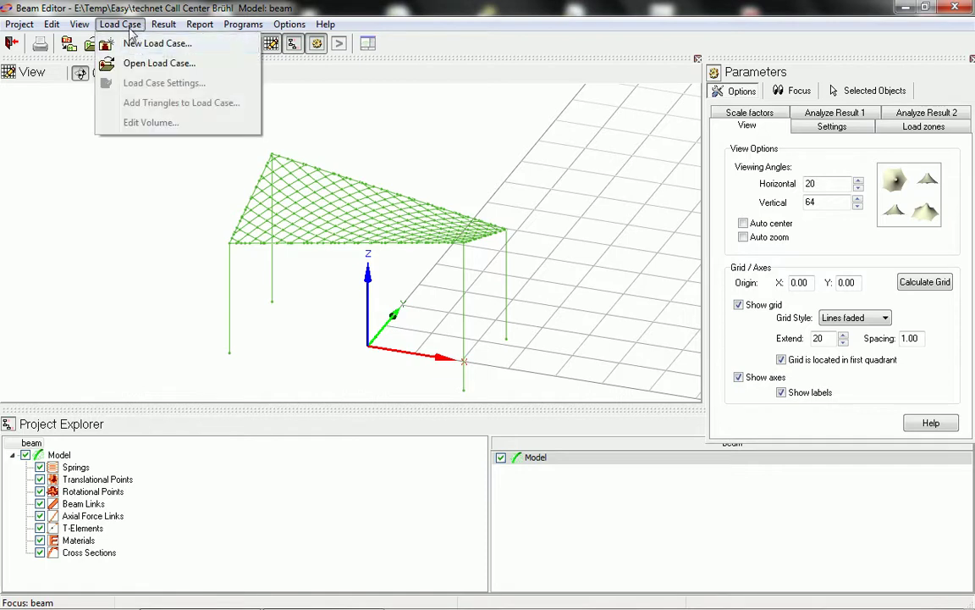
click(137, 64)
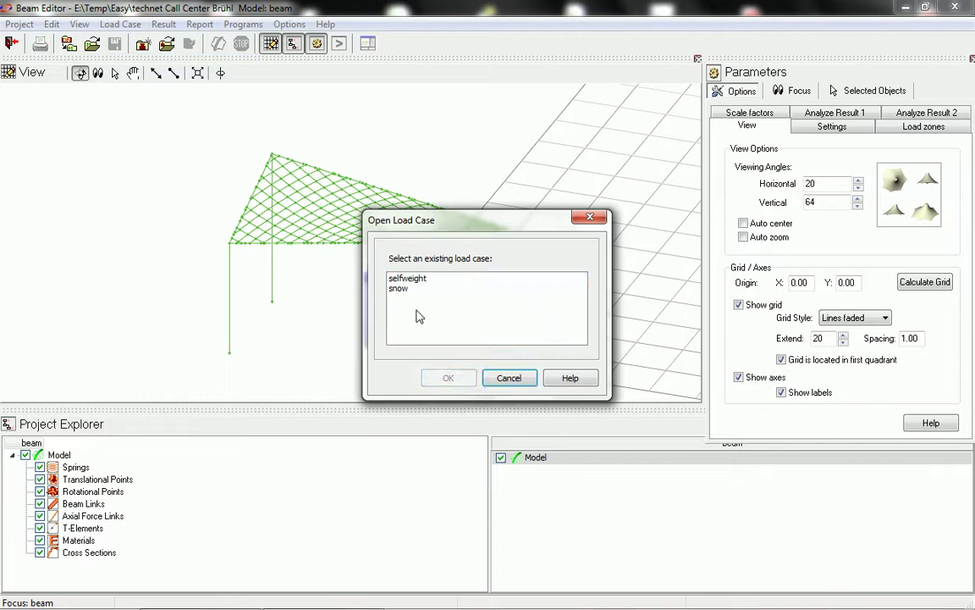
click(398, 277)
click(447, 377)
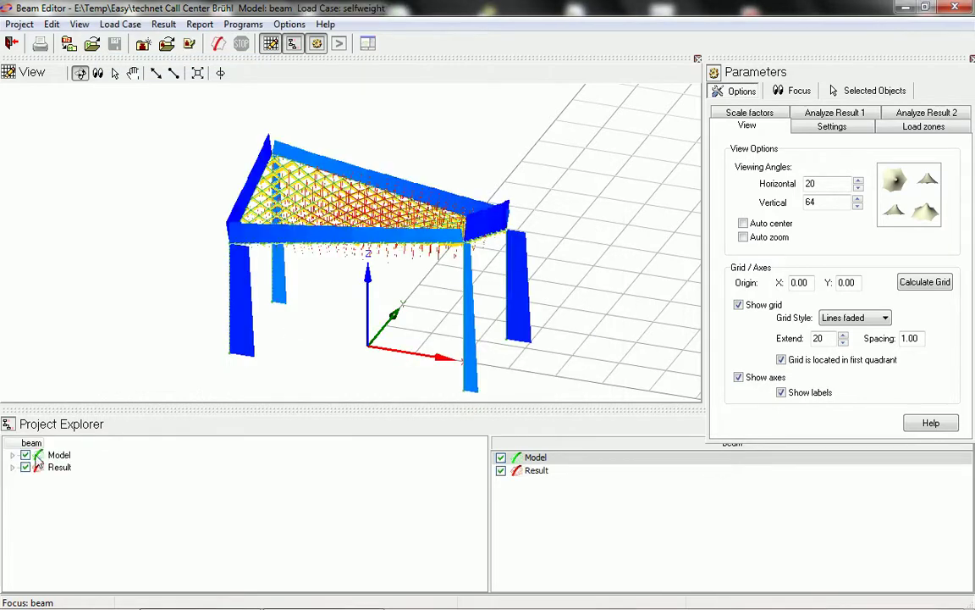
Expand the Model tree and list the four cross sections, checking materials along the way.
double_click(38, 456)
click(87, 553)
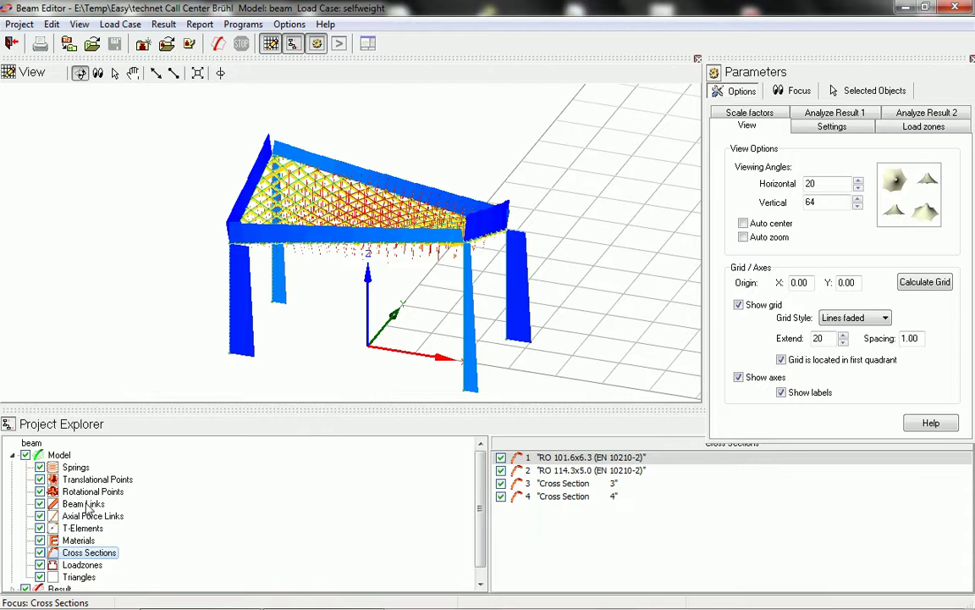
click(81, 541)
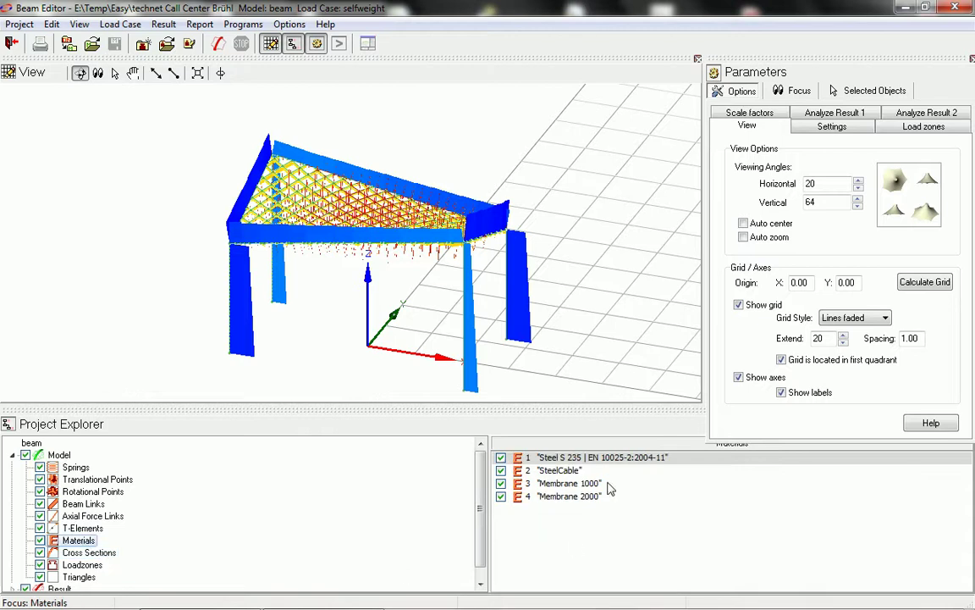
click(86, 553)
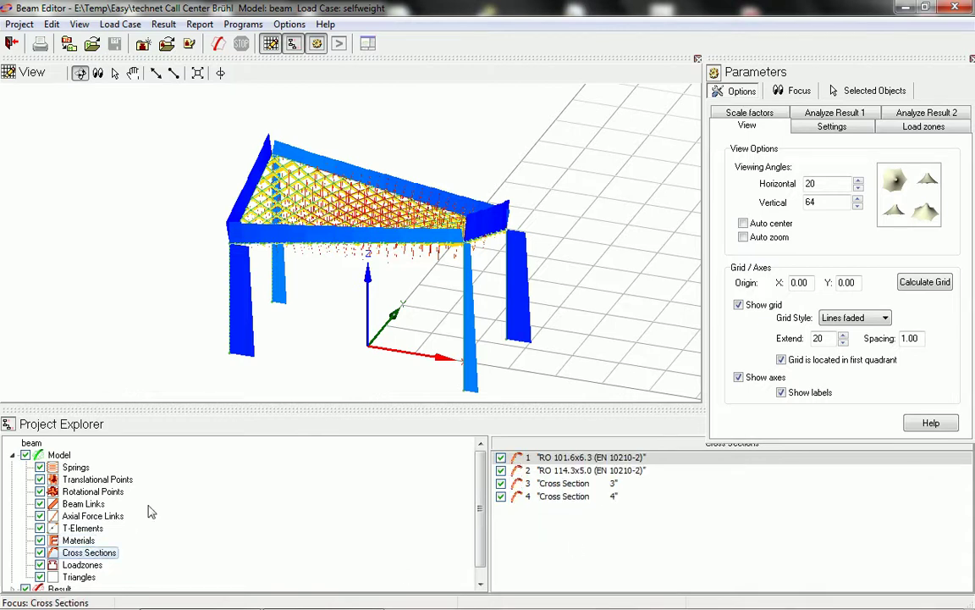
Export the canopy to a new RSTAB position with both selfweight and snow load cases selected.
click(286, 25)
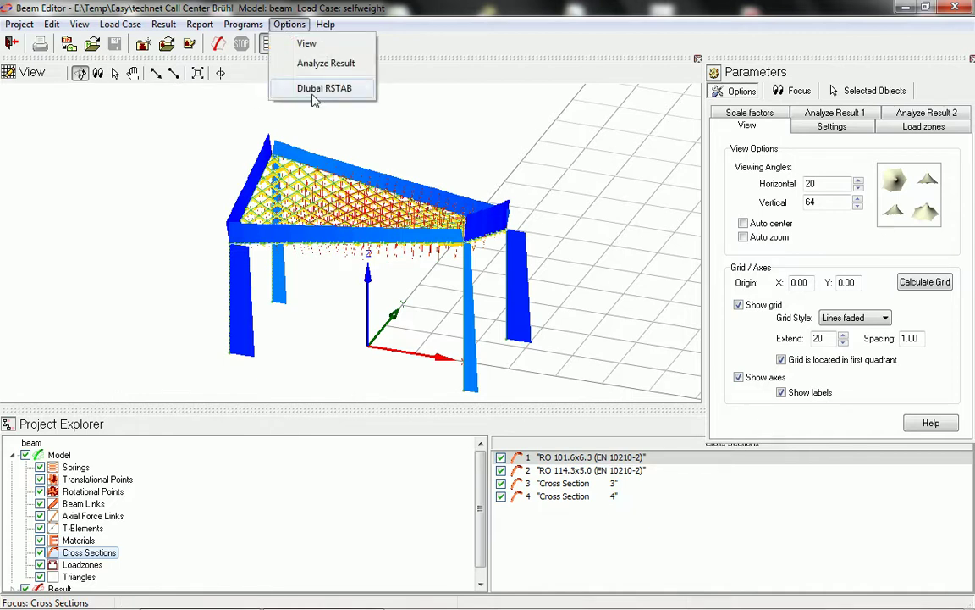
mouse_move(312, 92)
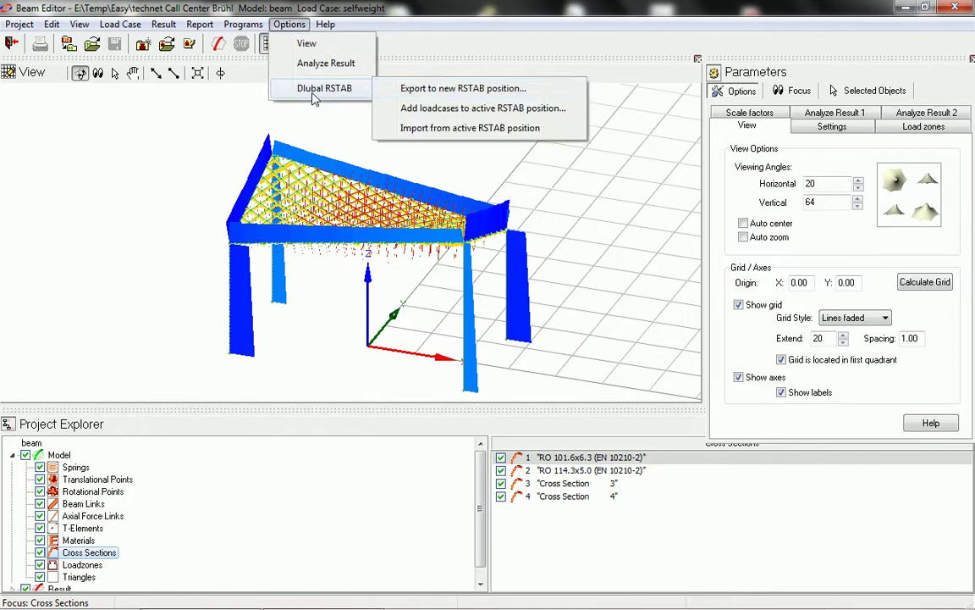
click(426, 91)
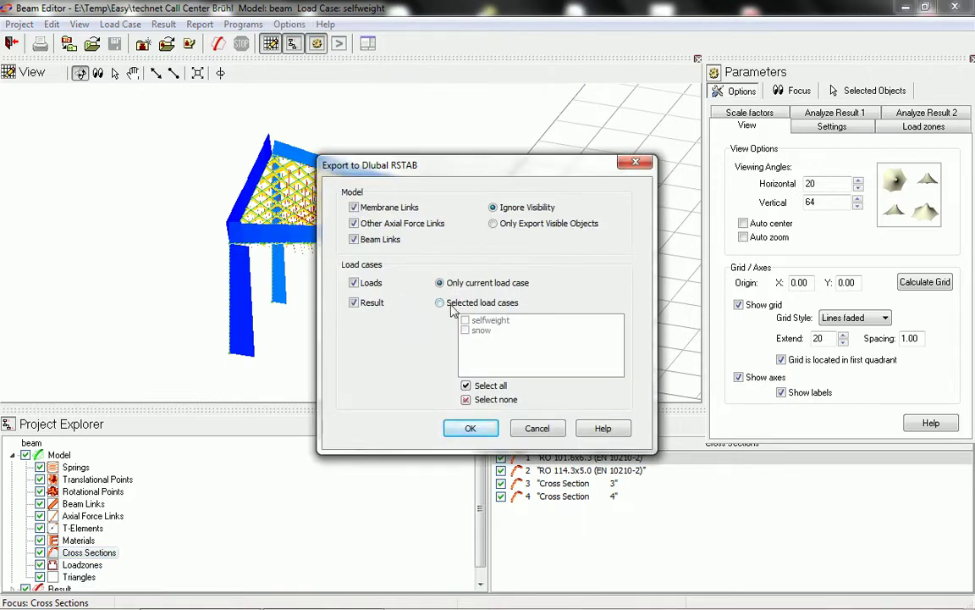
click(449, 309)
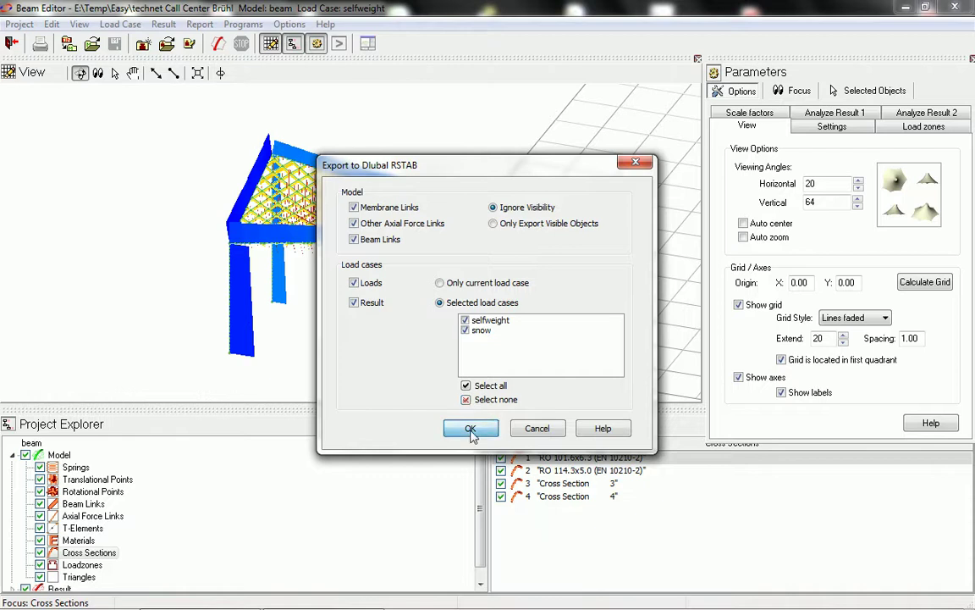
click(471, 429)
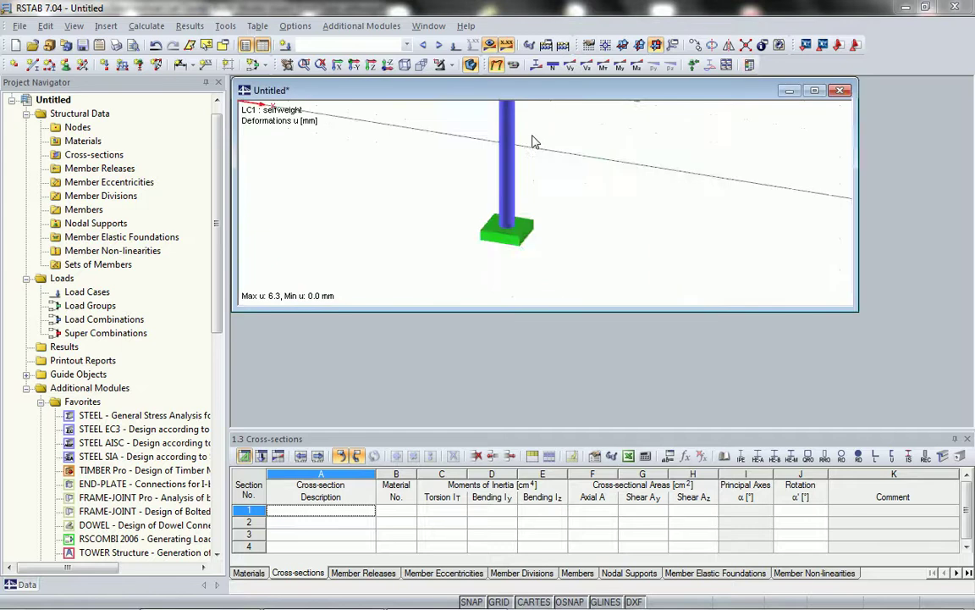
Maximize the imported model window and animate its deformation from a steeper view.
double_click(471, 91)
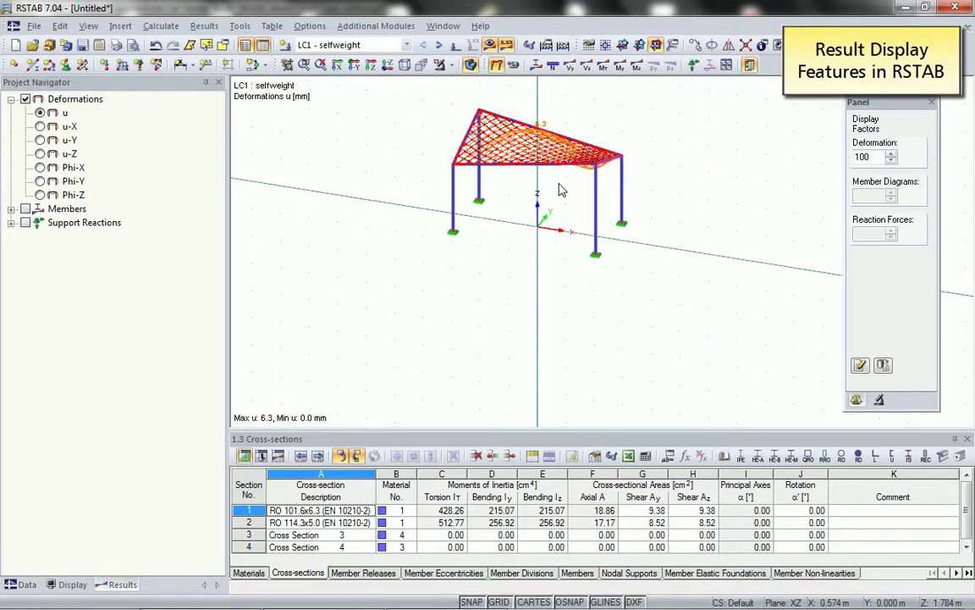
scroll(555, 288, up, 5)
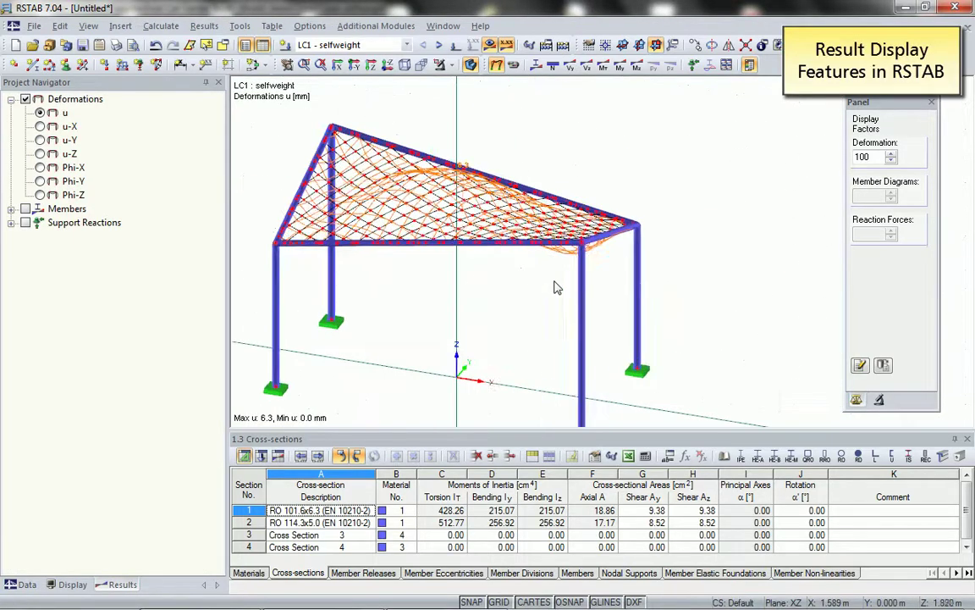
middle_drag(525, 282, 548, 271)
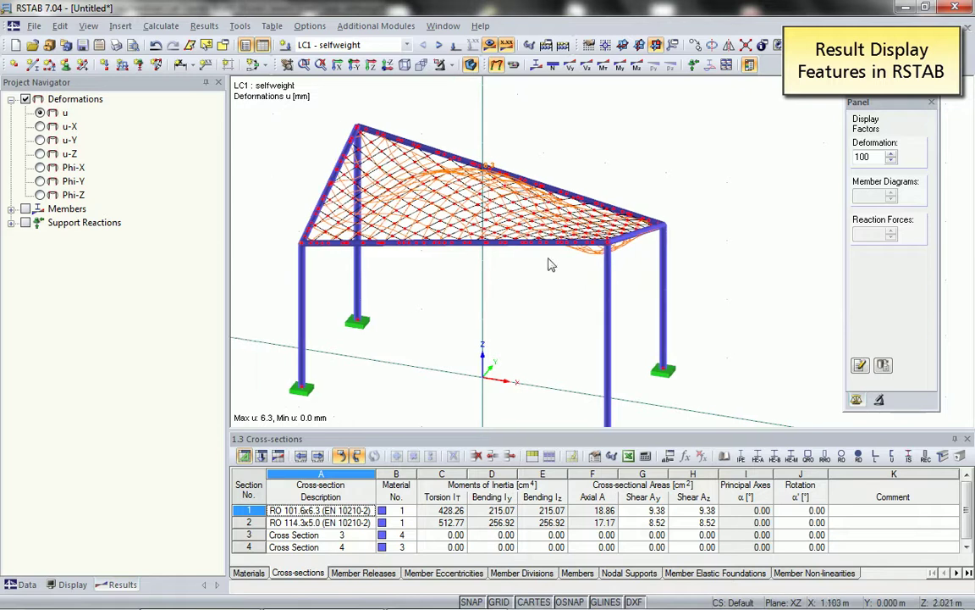
click(513, 69)
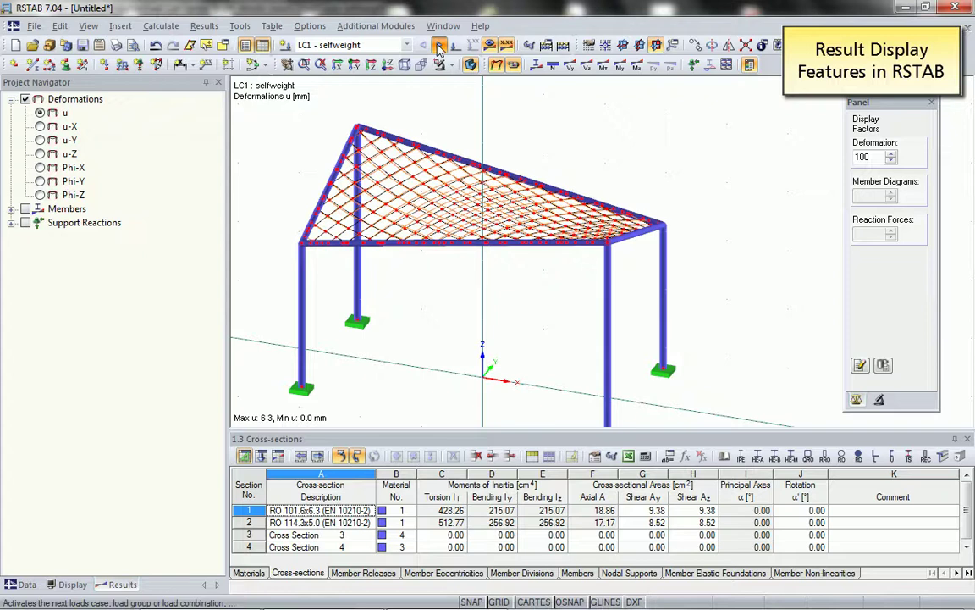
scroll(394, 44, down, 1)
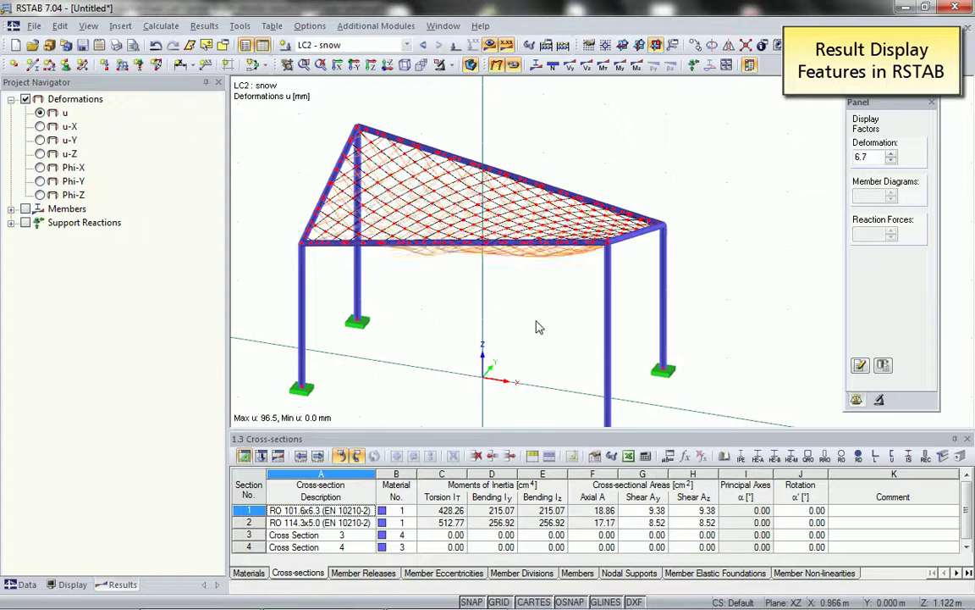
ctrl+middle_drag(537, 327, 538, 358)
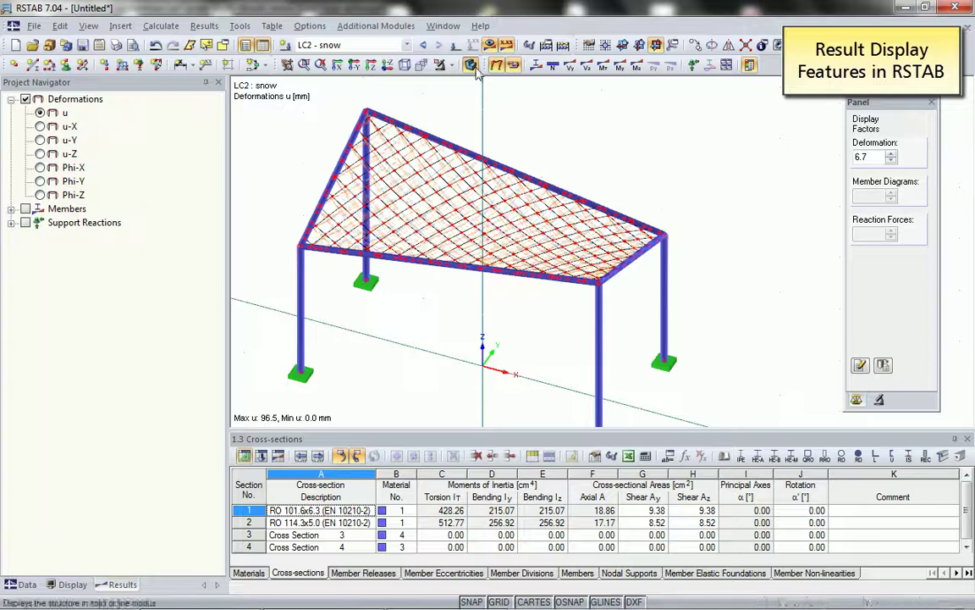
middle_drag(499, 344, 550, 332)
Highlight cross-sections 1 and 2, then inspect the SteelCable and Steel S 235 materials.
click(322, 512)
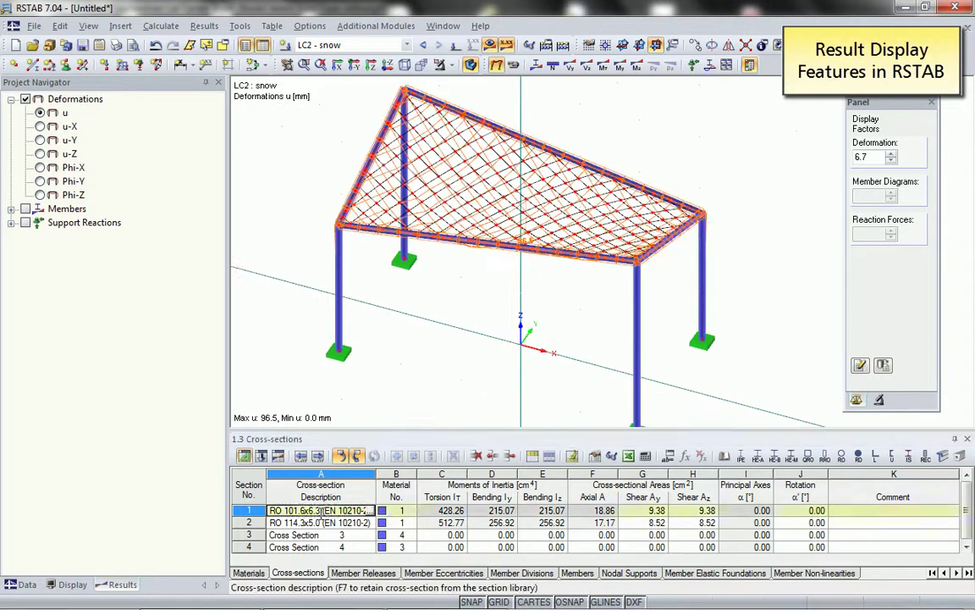
click(324, 523)
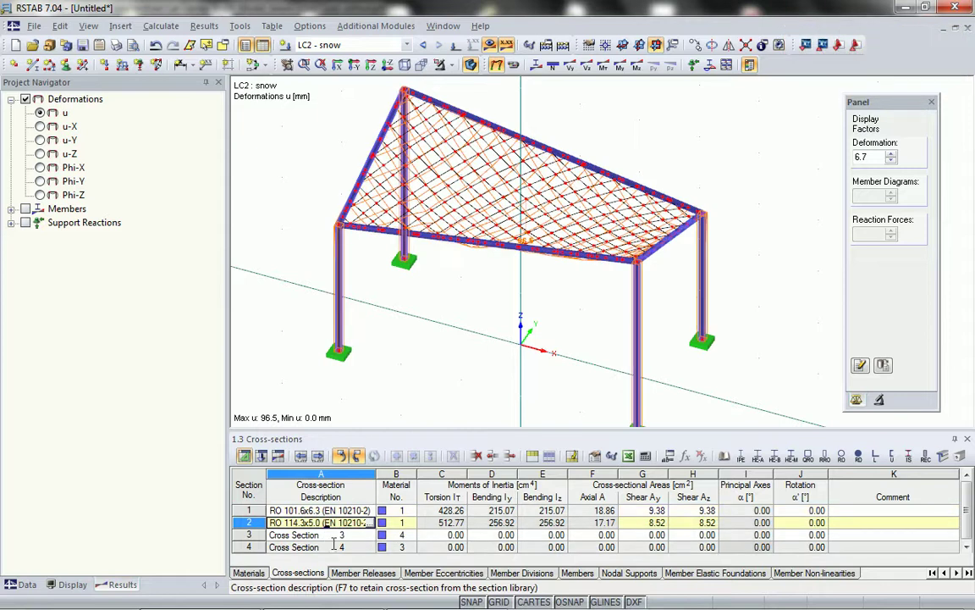
click(254, 572)
click(357, 525)
click(354, 510)
Change how the deformed structure is drawn and rotate the model to inspect it.
ctrl+middle_drag(435, 376, 477, 321)
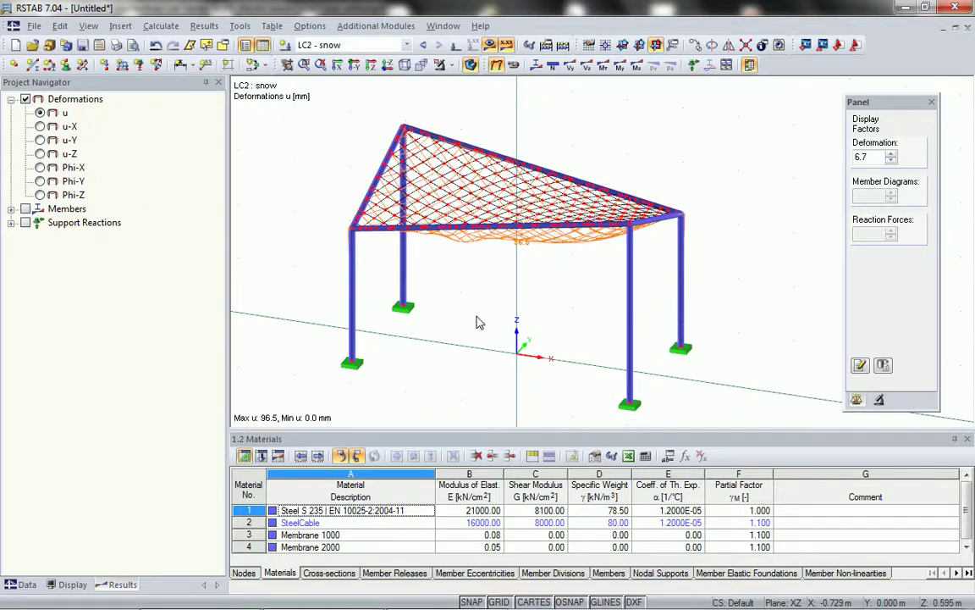
click(497, 65)
ctrl+middle_drag(444, 265, 479, 318)
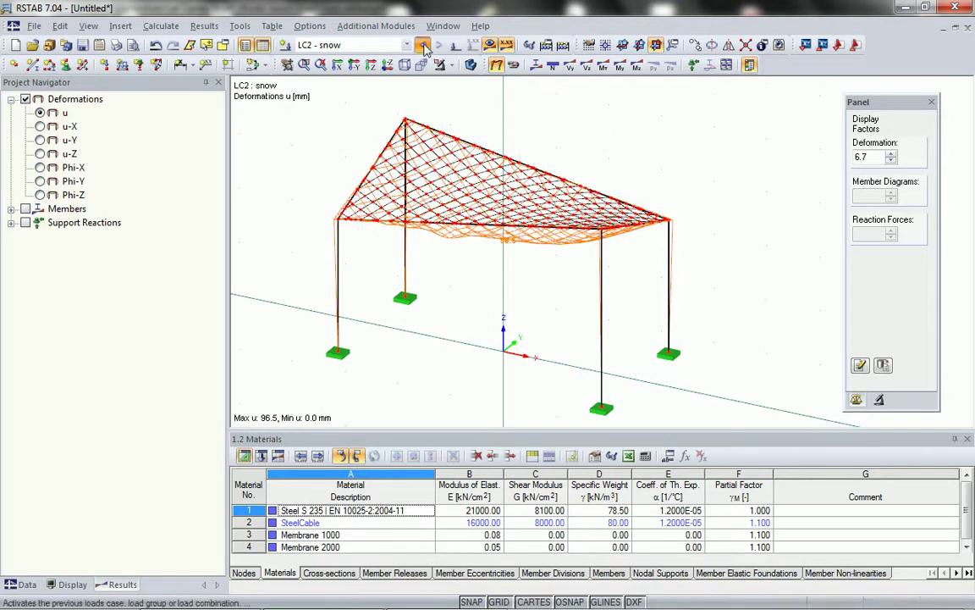
scroll(381, 45, up, 1)
ctrl+middle_drag(446, 301, 463, 355)
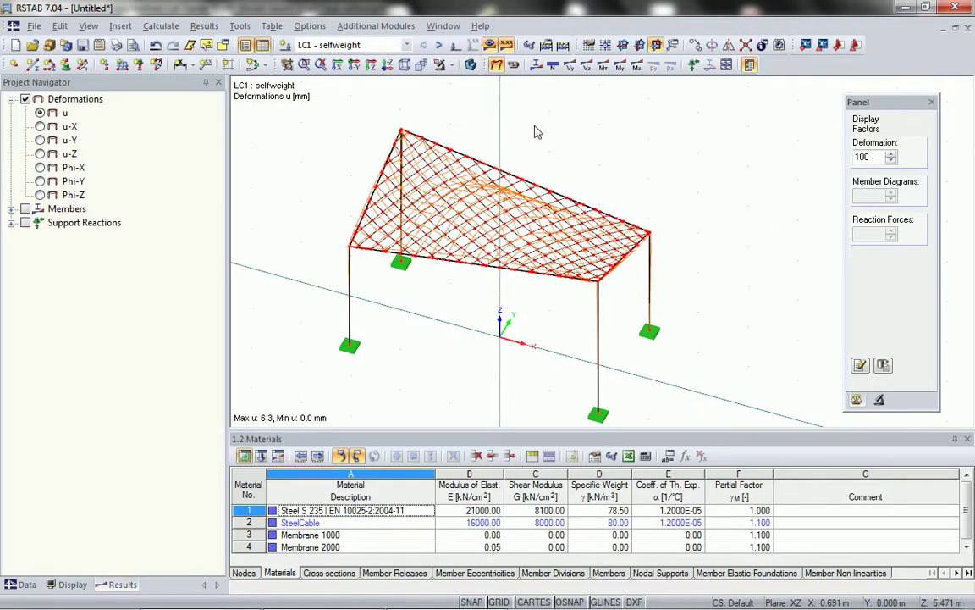
Cycle through the M-z, M-T, V-z and V-y diagrams, settle on M-y, and reopen the Data tree.
click(620, 66)
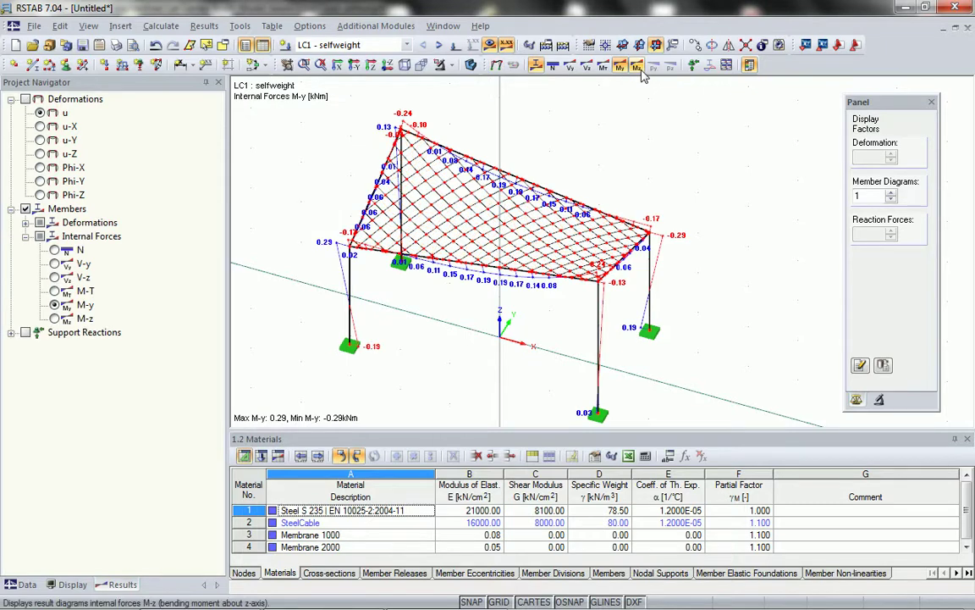
click(636, 66)
click(603, 66)
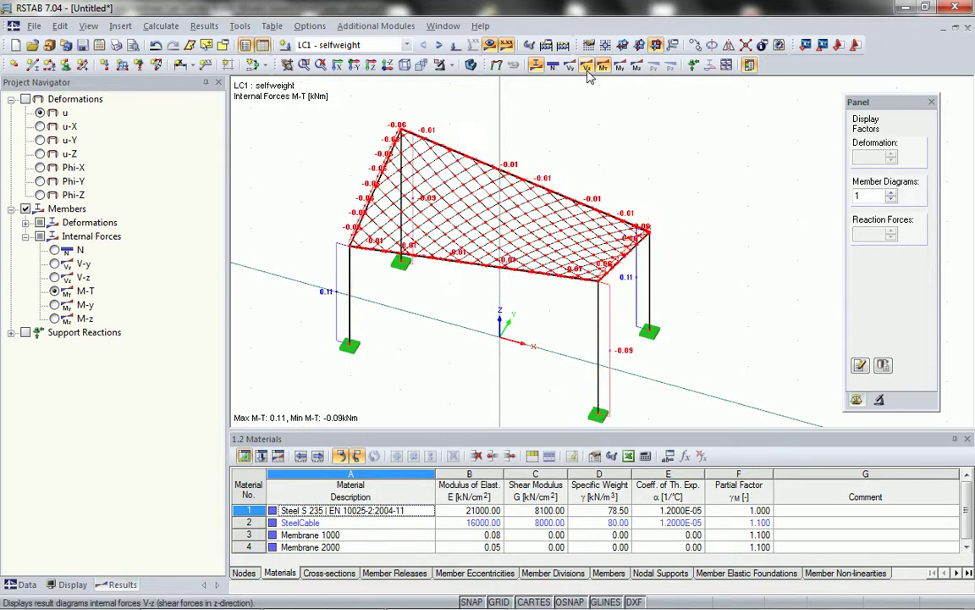
click(586, 68)
click(569, 66)
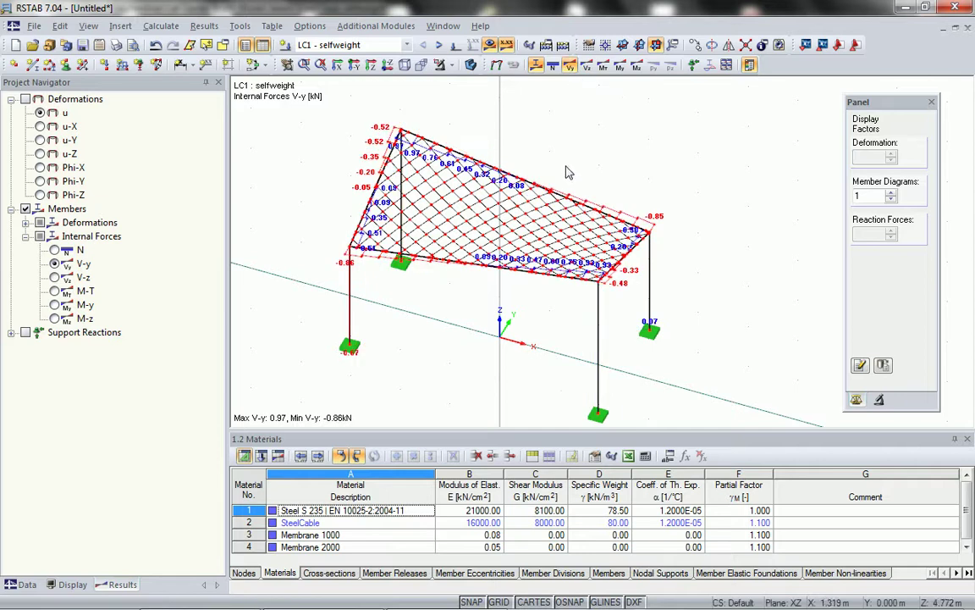
click(620, 66)
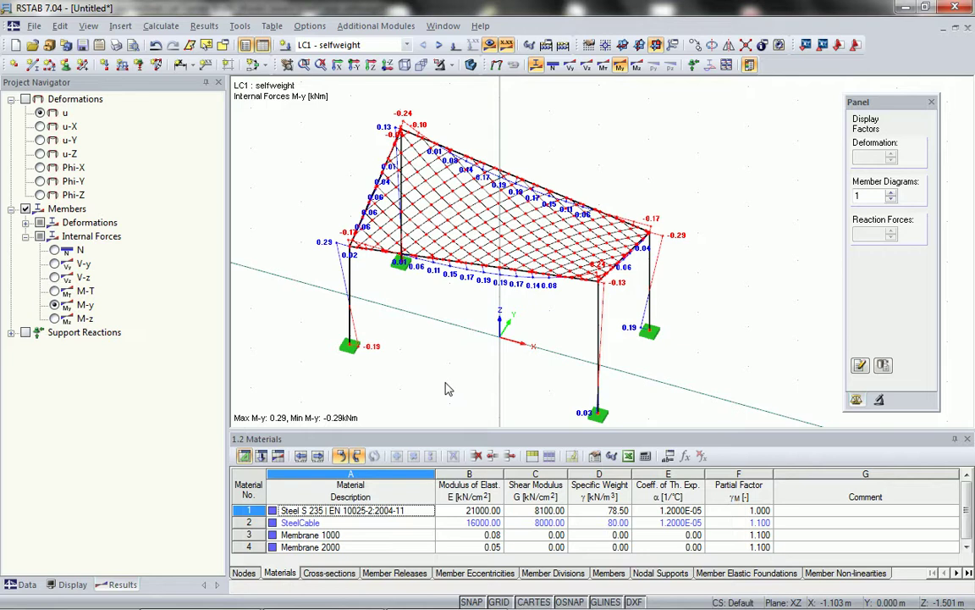
click(25, 585)
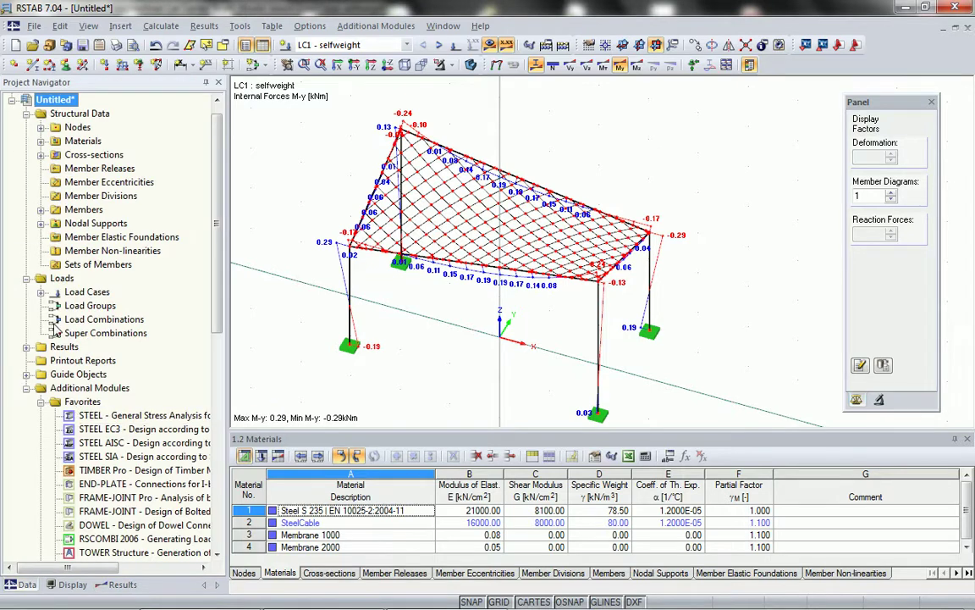
Create load combination CO1 using criterion 1.35*1/p+1.5*2/p and accept the warning.
click(42, 293)
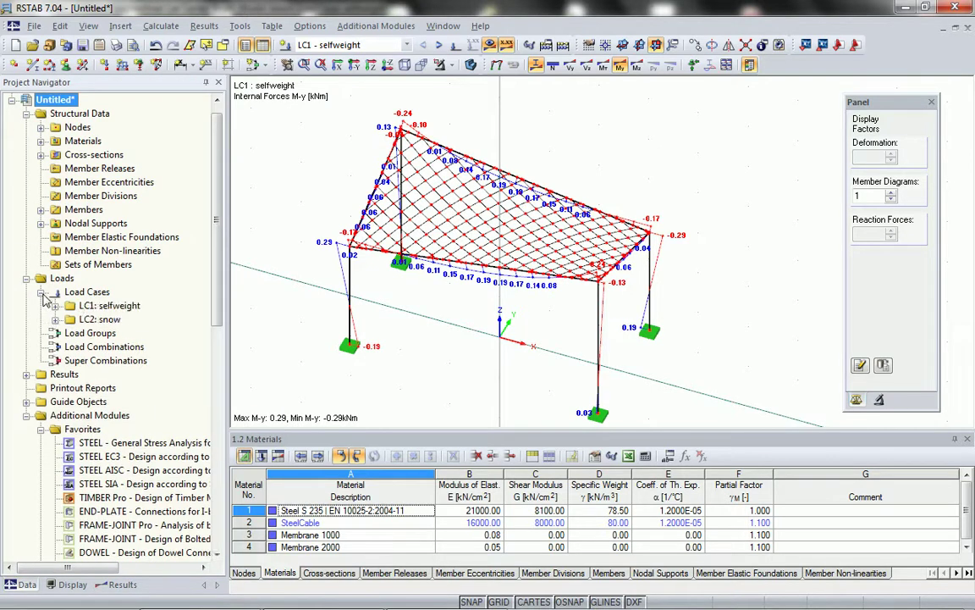
right_click(89, 347)
click(152, 357)
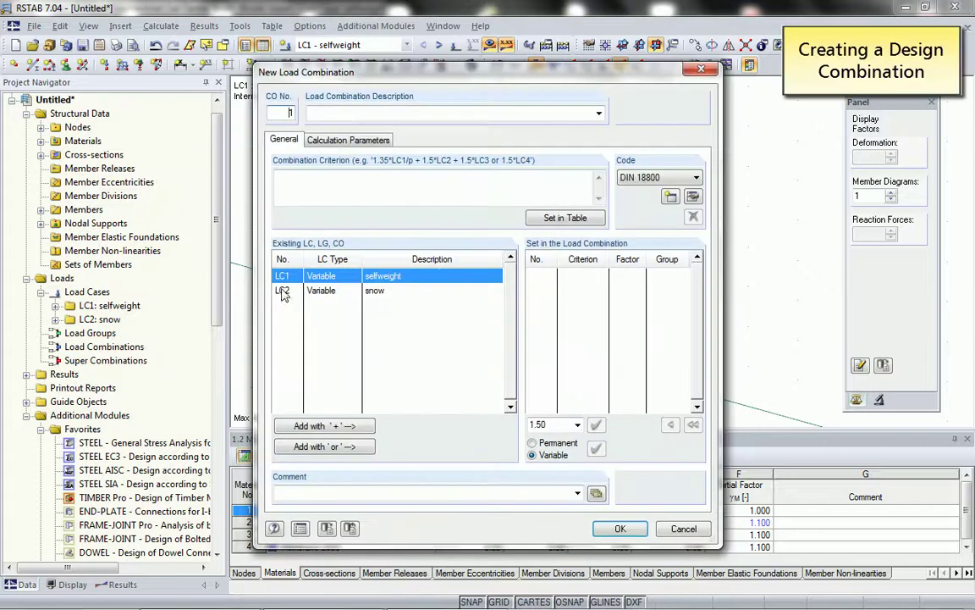
click(298, 177)
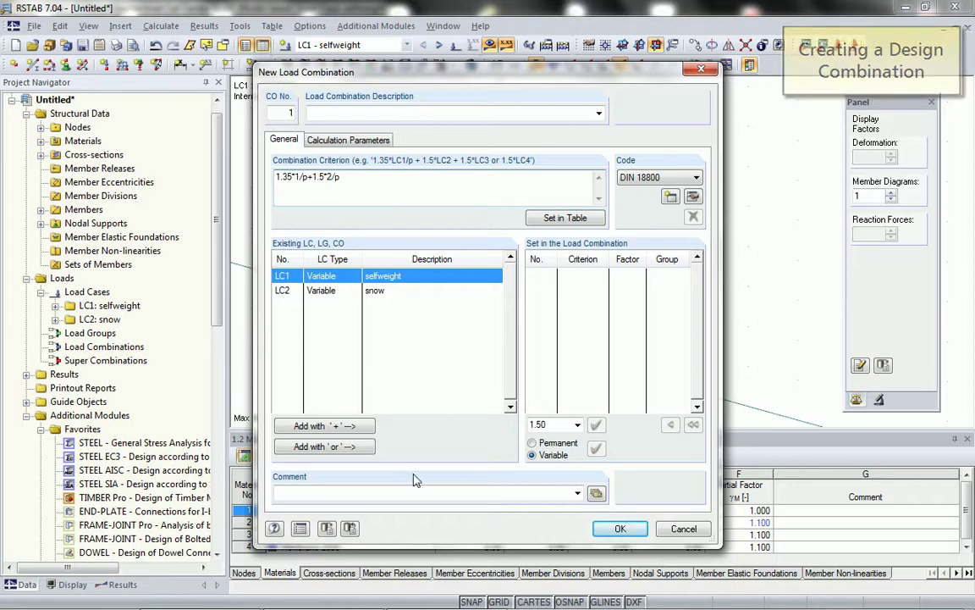
click(565, 217)
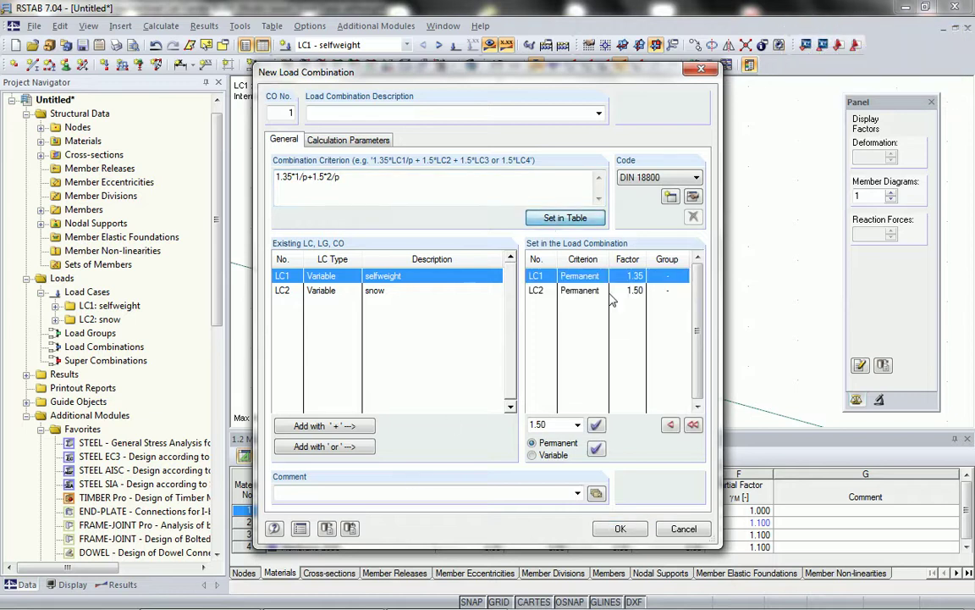
click(618, 529)
click(462, 392)
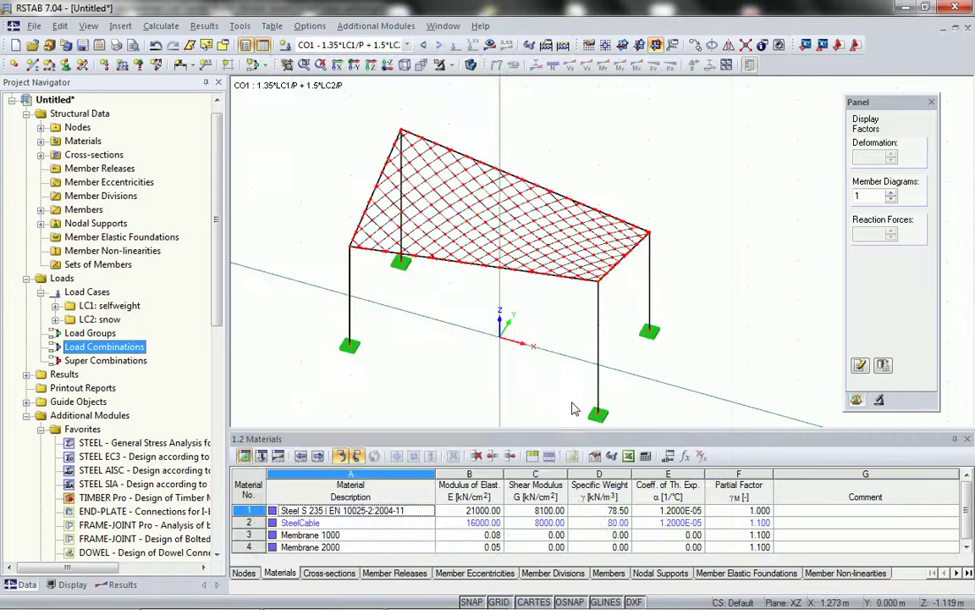
Expand Load Combinations to show CO1 and turn on its results.
ctrl+middle_drag(458, 388, 401, 326)
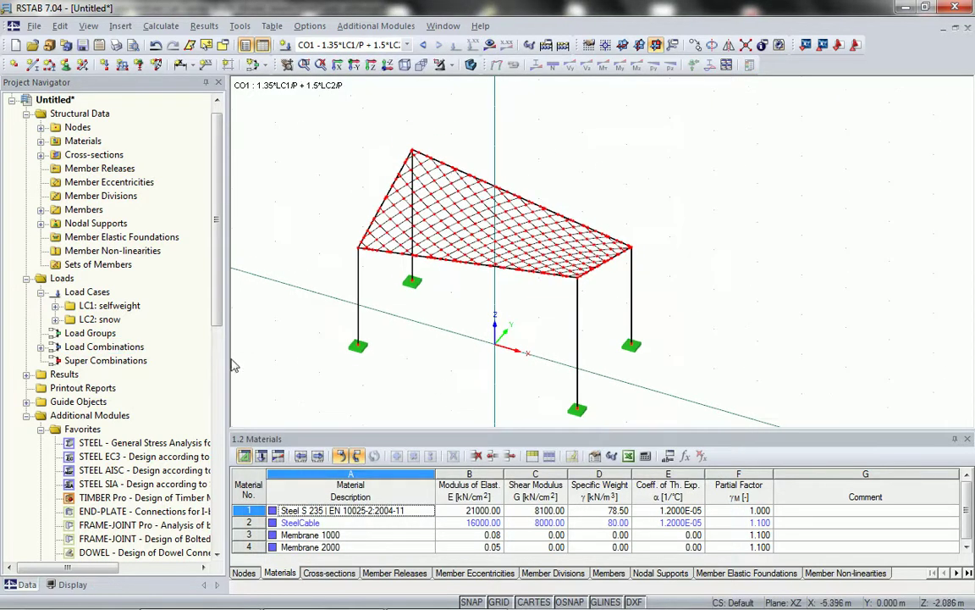
click(41, 347)
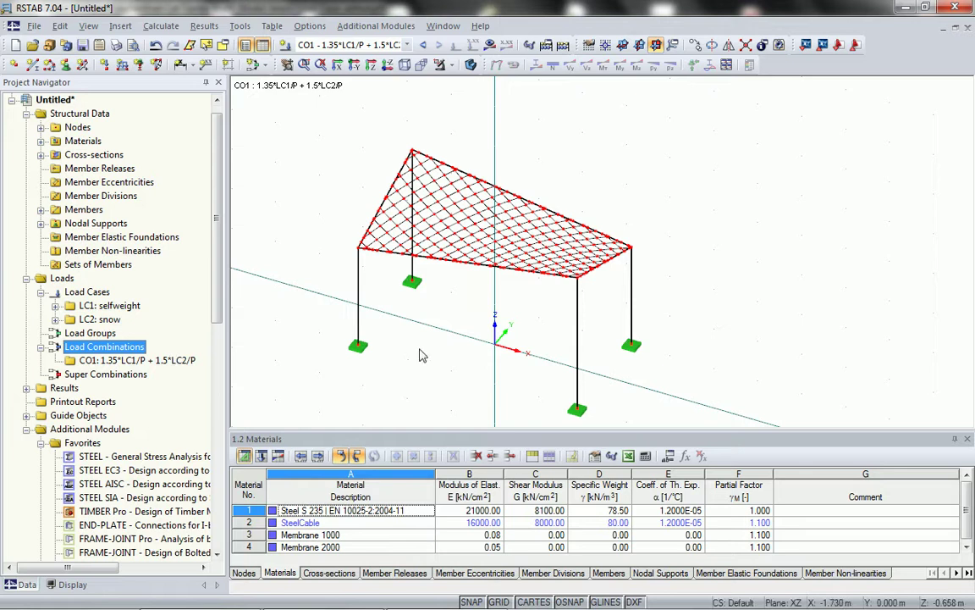
click(490, 44)
Run the calculation, compare LC2 snow and LC1 selfweight, hide loads, and return to CO1.
click(460, 345)
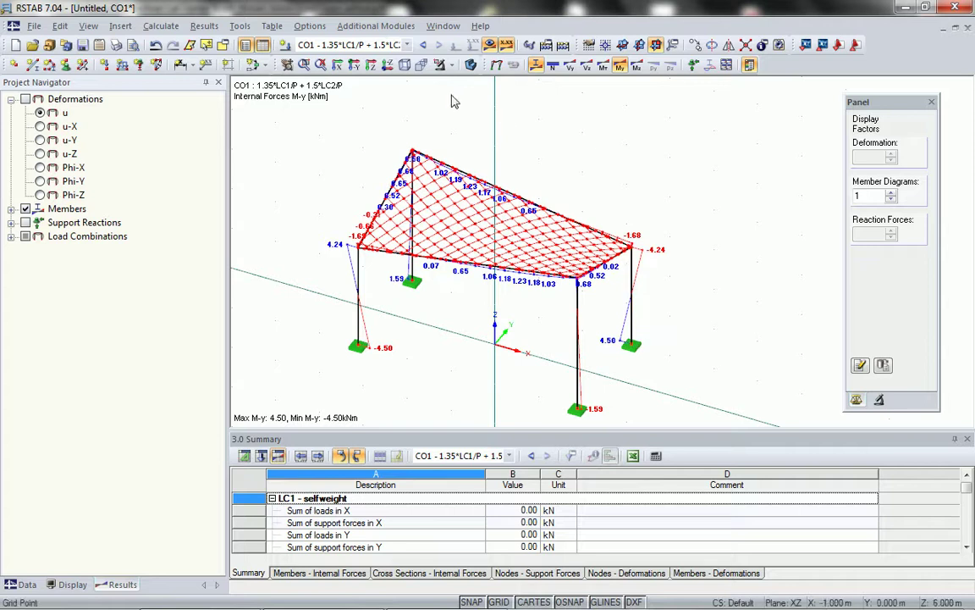
click(424, 45)
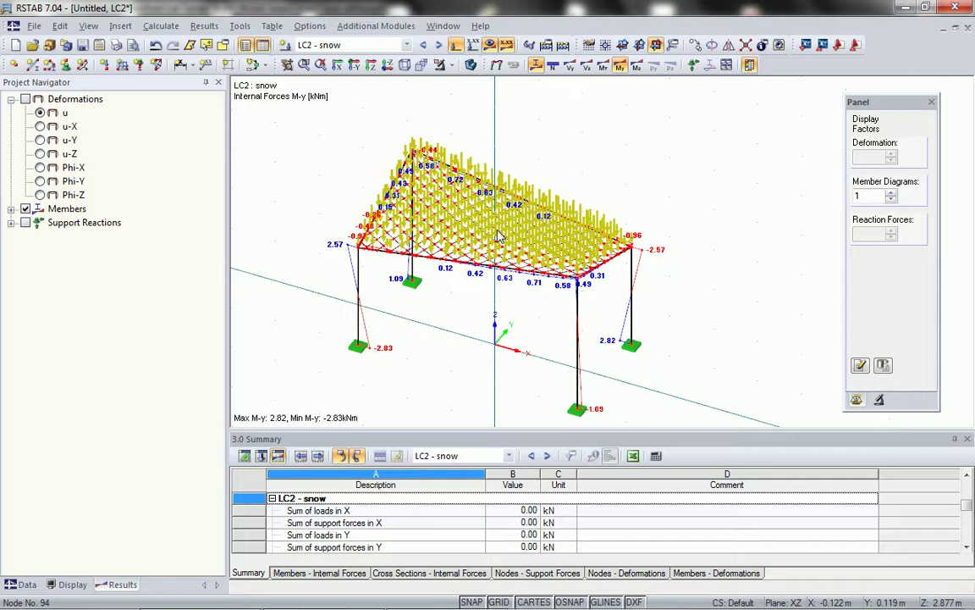
click(423, 47)
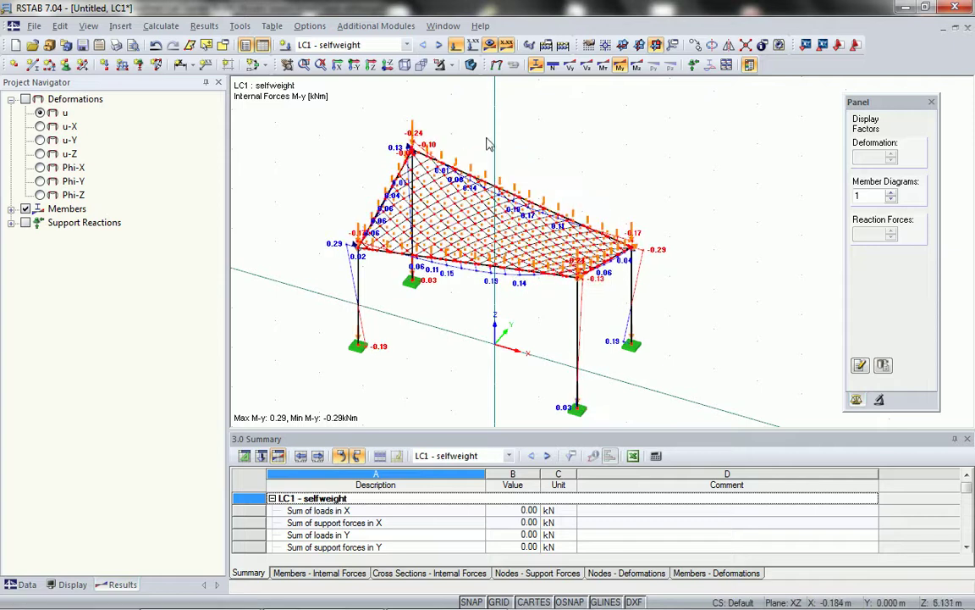
click(455, 47)
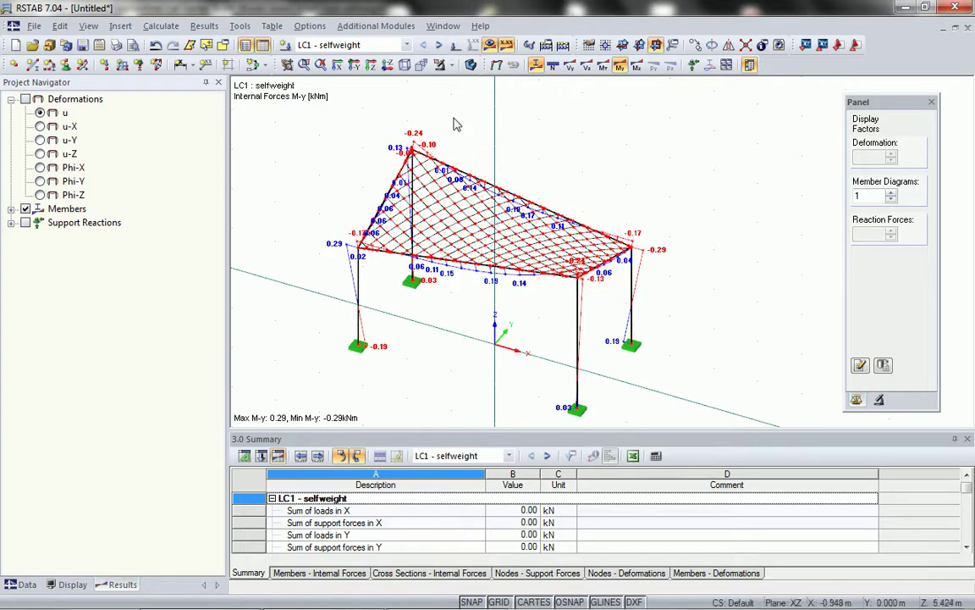
click(439, 46)
click(438, 46)
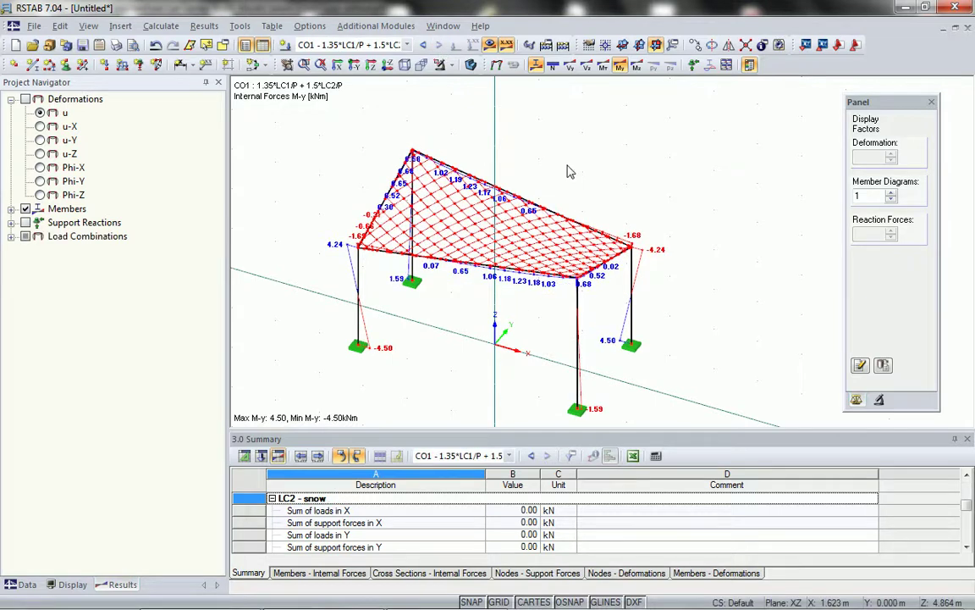
Show CO1 axial force N diagrams and restrict the display to beam-type members.
click(553, 67)
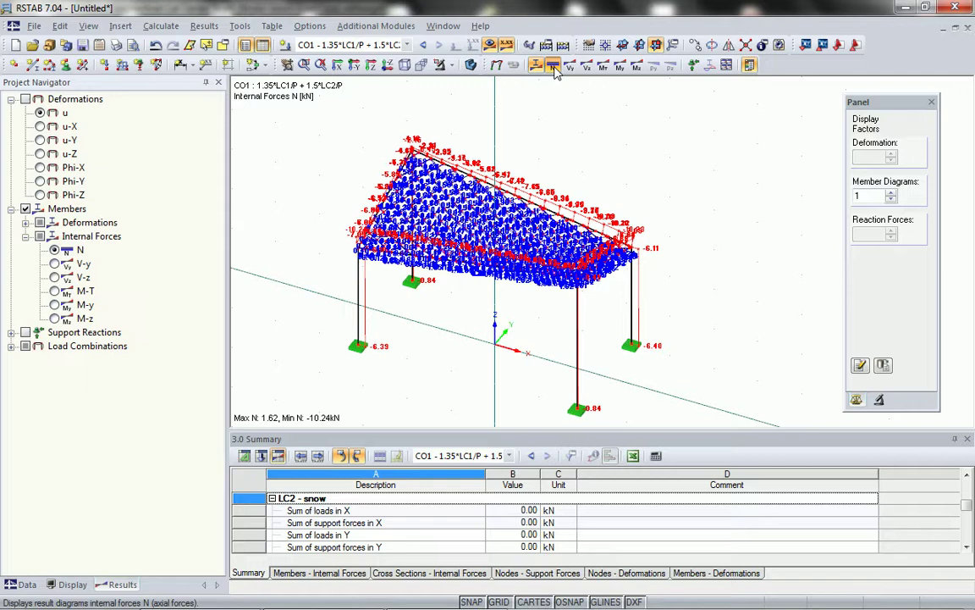
click(73, 585)
drag(213, 354, 213, 457)
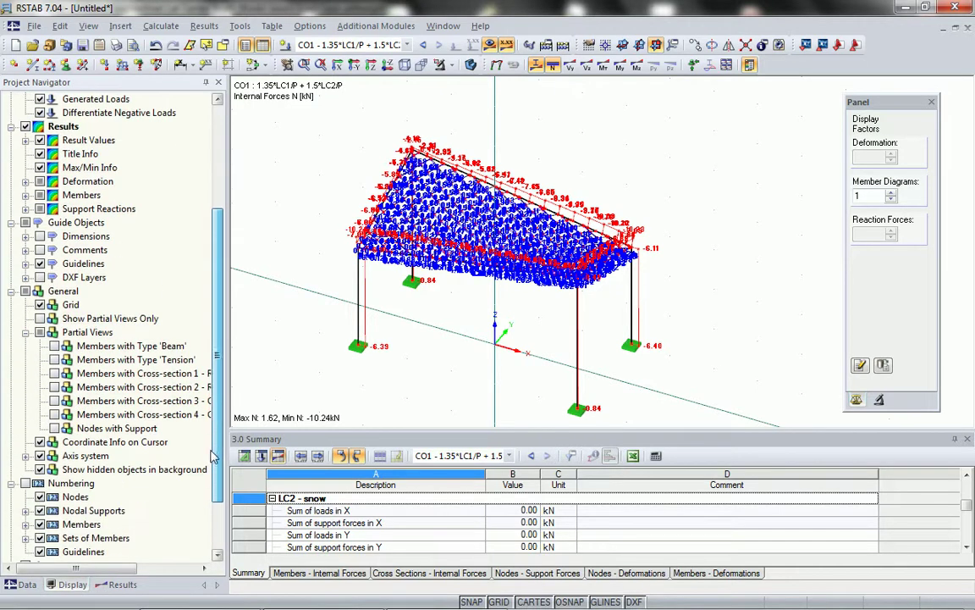
click(54, 346)
ctrl+middle_drag(506, 344, 532, 345)
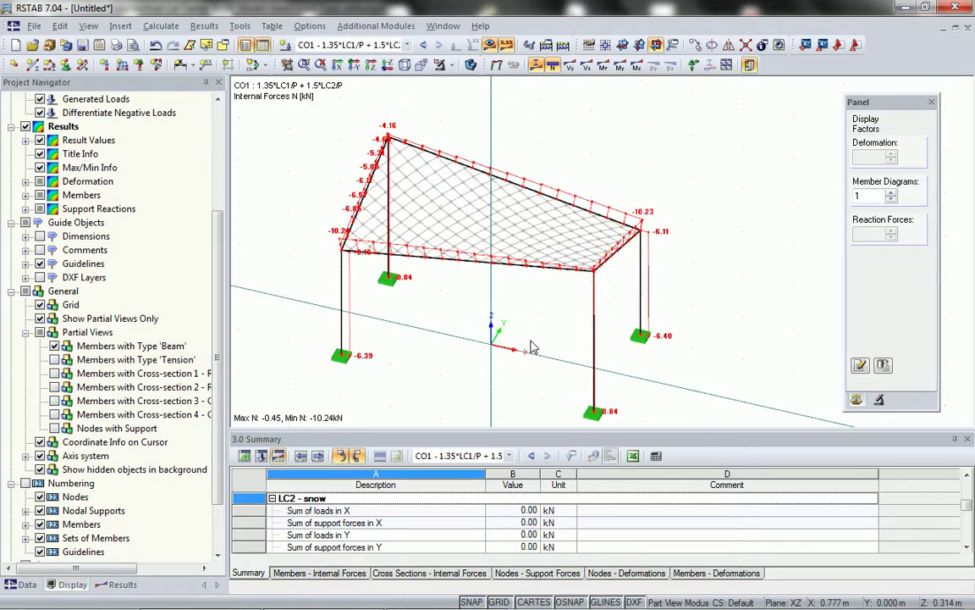
Close the summary, limit N to the RO 101.6x6.3 roof edge members, and view from above.
click(967, 439)
middle_drag(416, 444, 430, 505)
scroll(409, 485, up, 1)
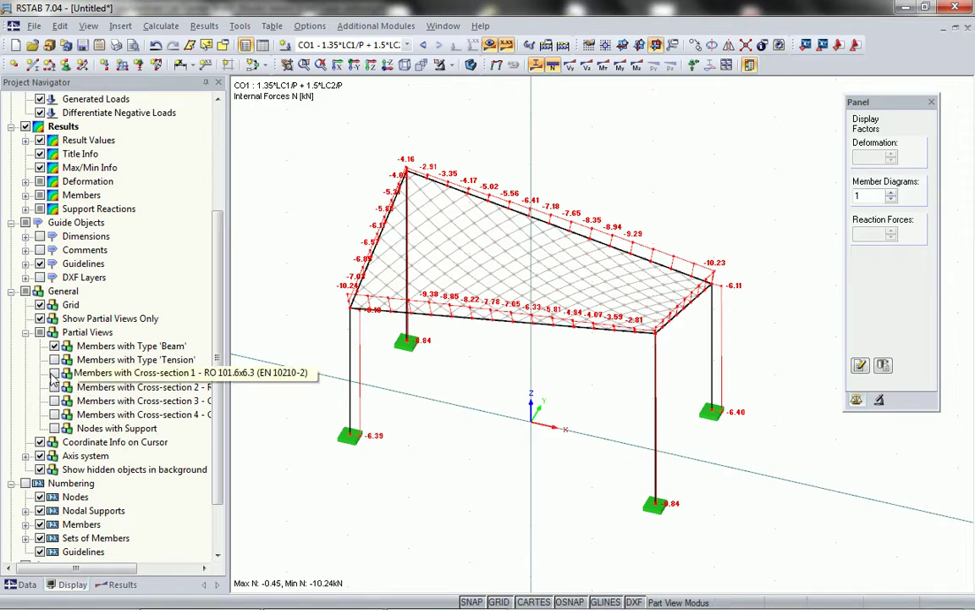
click(53, 345)
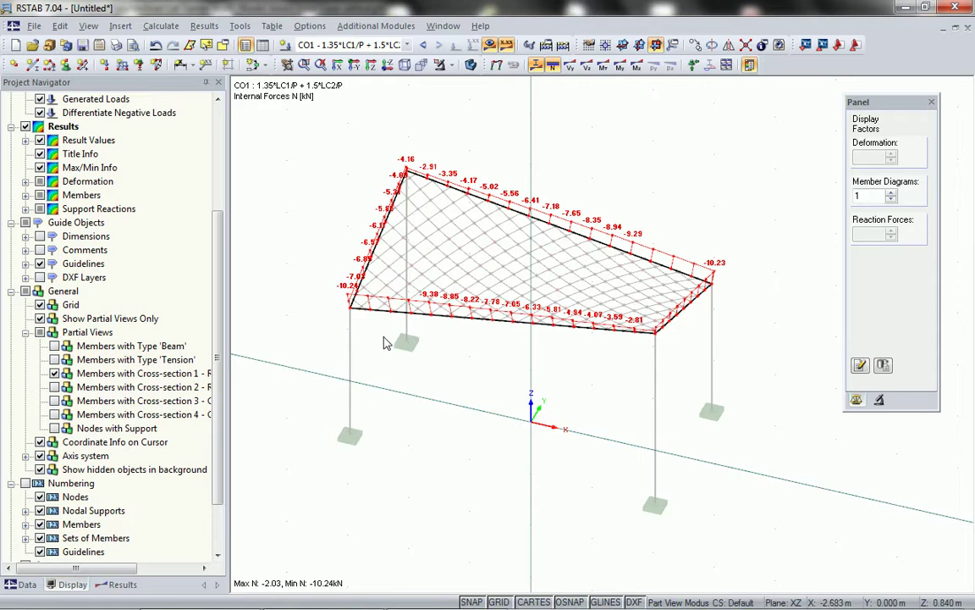
click(350, 65)
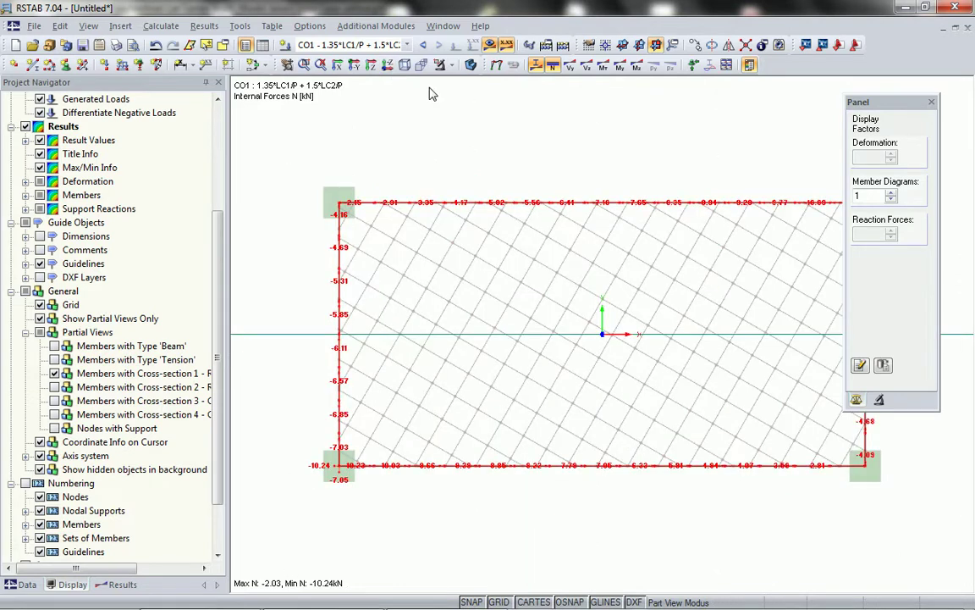
Turn off results and make member sets No. 1 and No. 2 from the top and bottom roof edges.
click(489, 44)
drag(327, 179, 919, 219)
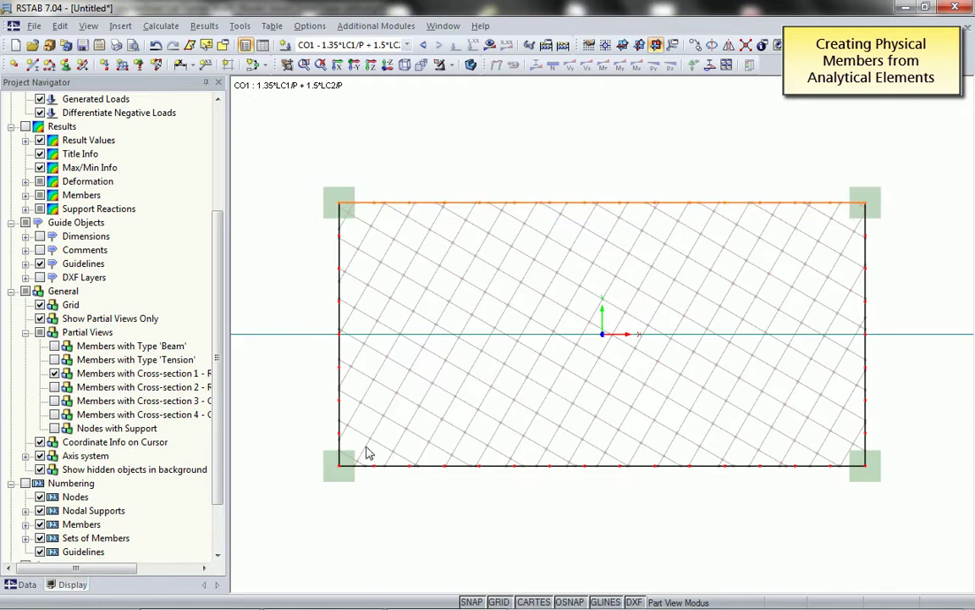
drag(313, 454, 910, 492)
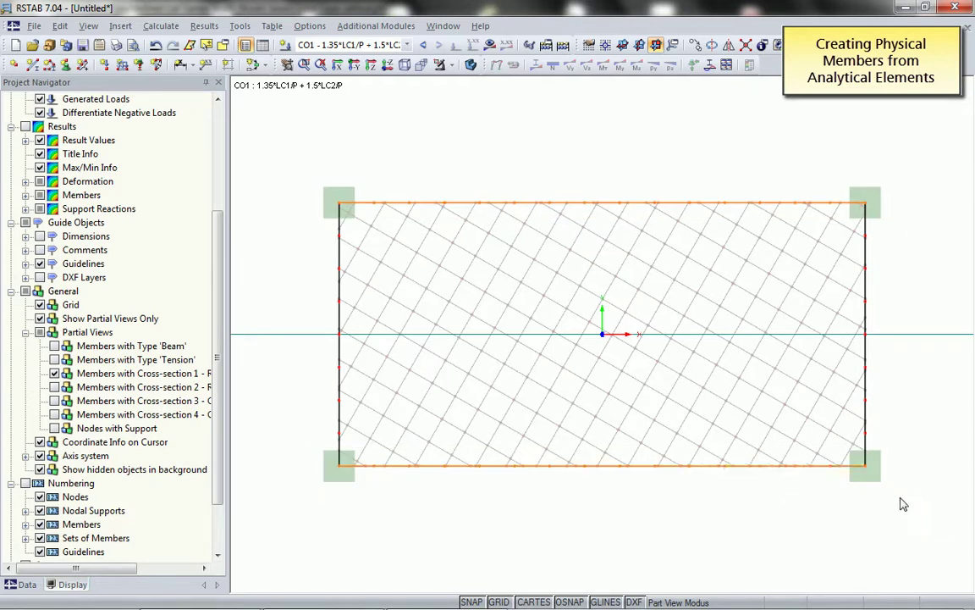
right_click(700, 467)
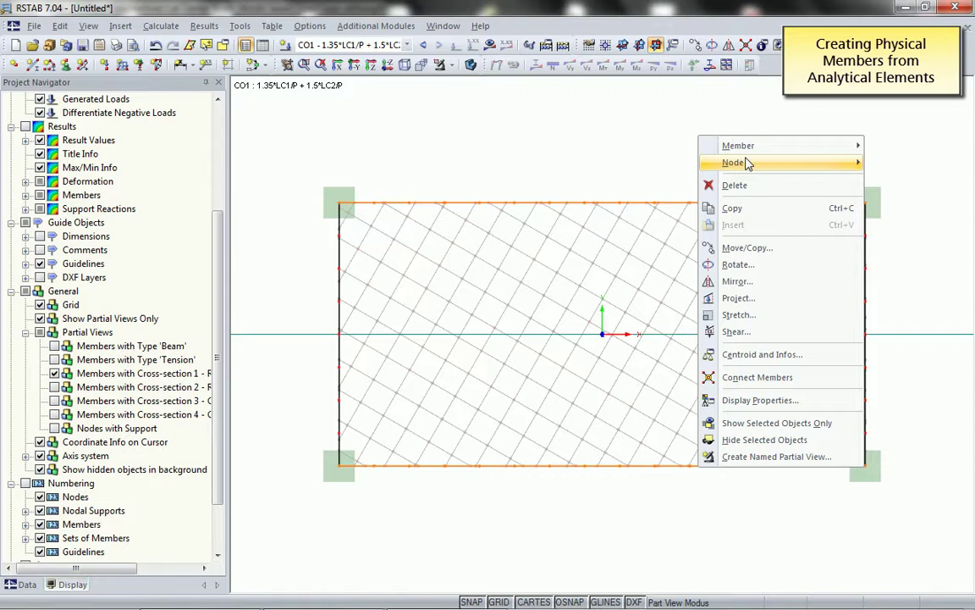
mouse_move(766, 147)
click(611, 289)
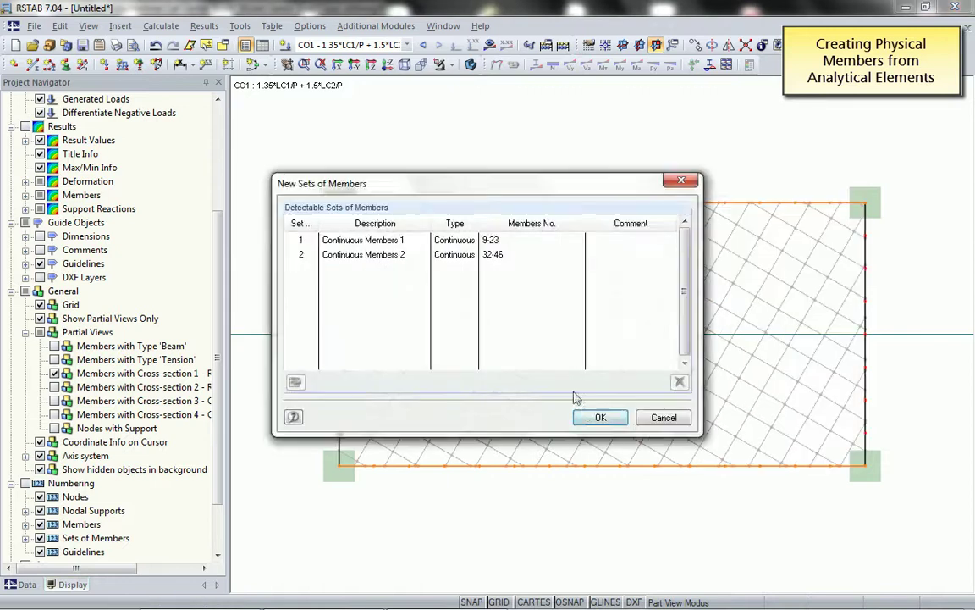
click(585, 413)
Make member sets No. 3 and No. 4 from the left and right roof edges.
click(896, 175)
drag(857, 147, 905, 504)
drag(314, 165, 347, 482)
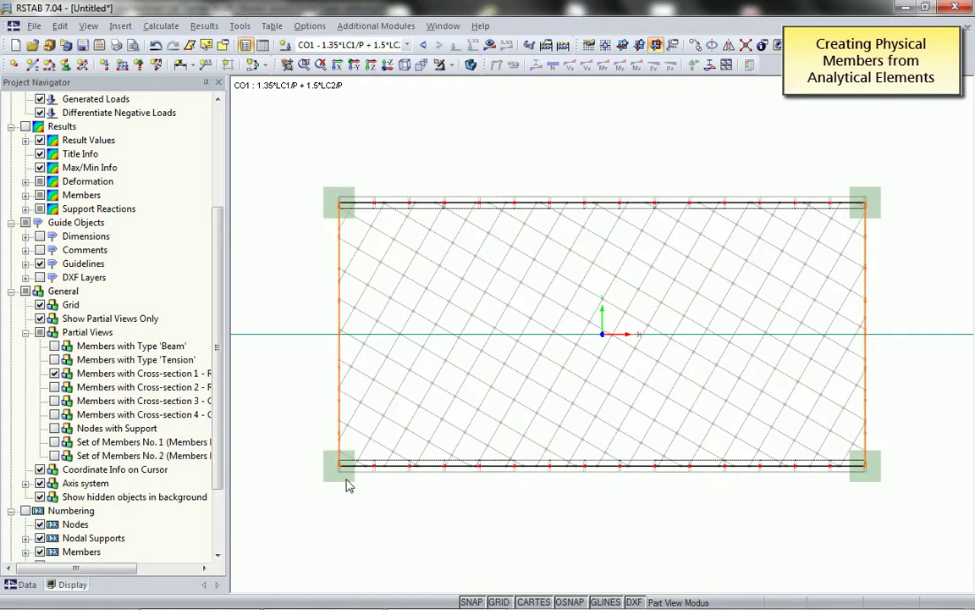
right_click(339, 436)
mouse_move(407, 115)
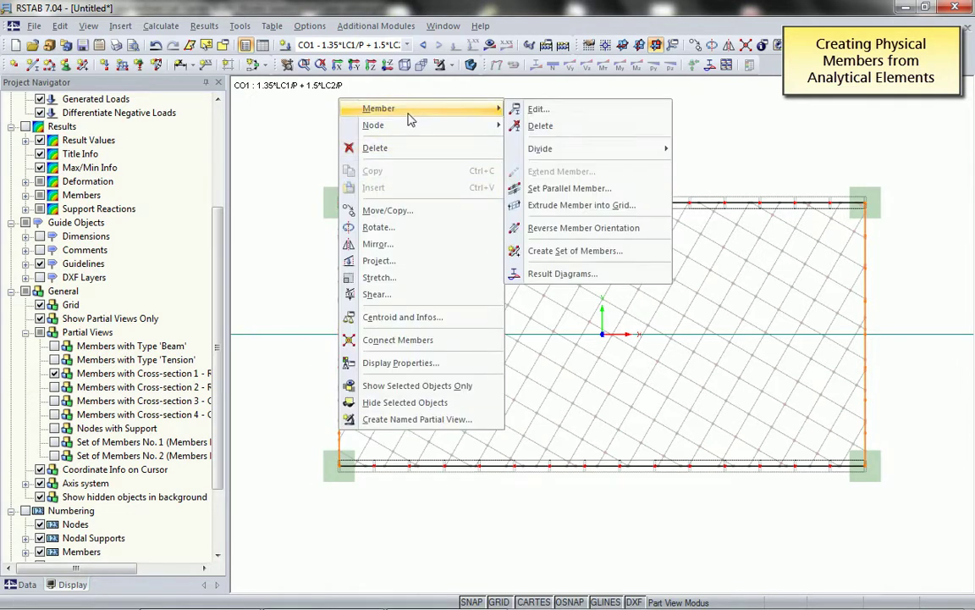
click(573, 251)
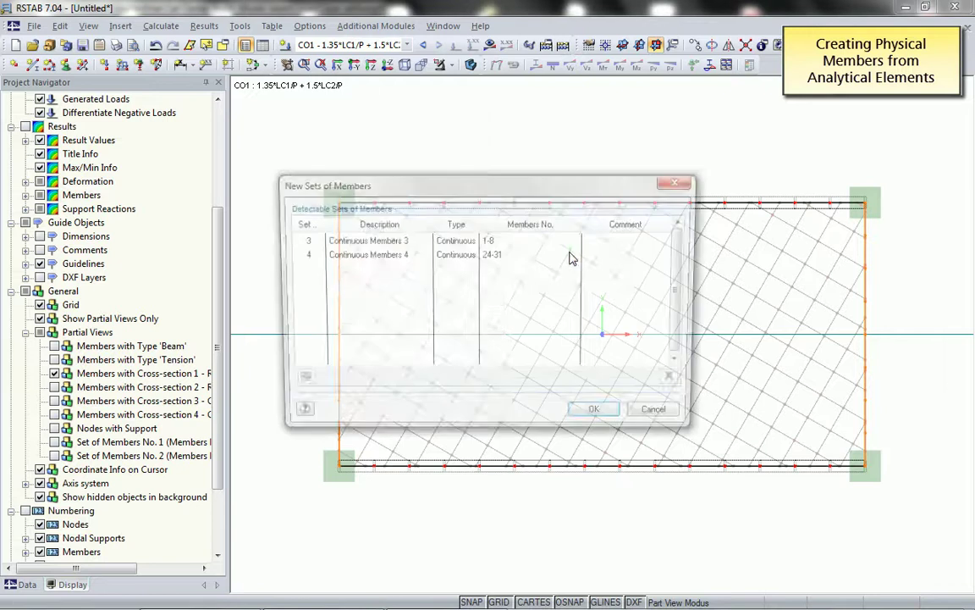
click(593, 409)
ctrl+middle_drag(502, 523, 472, 247)
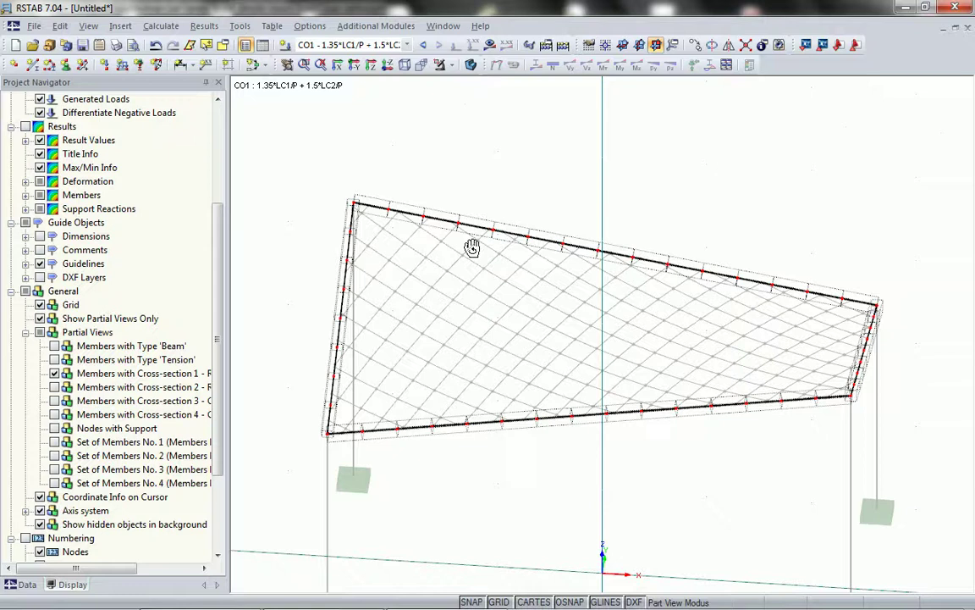
scroll(566, 418, down, 2)
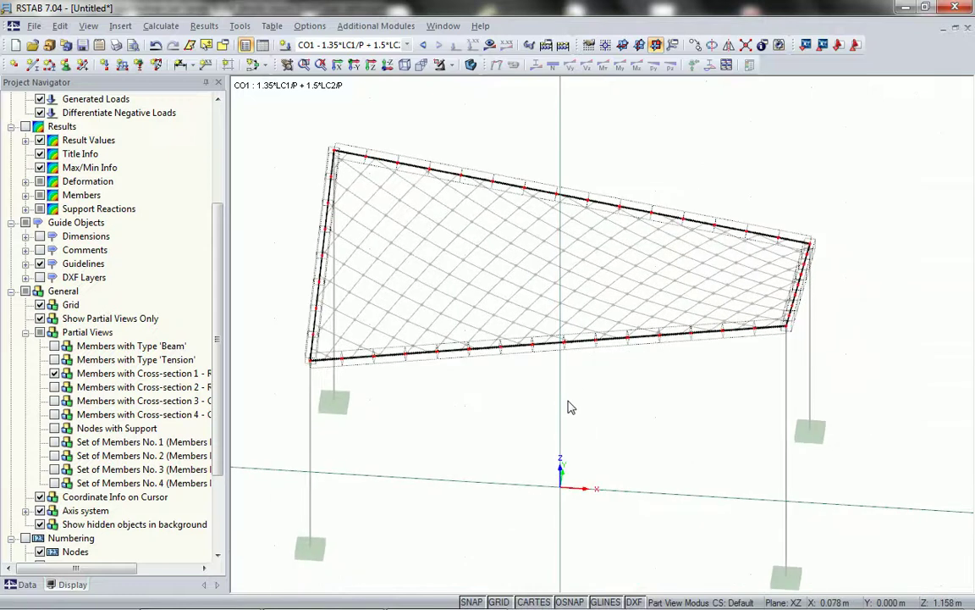
click(24, 585)
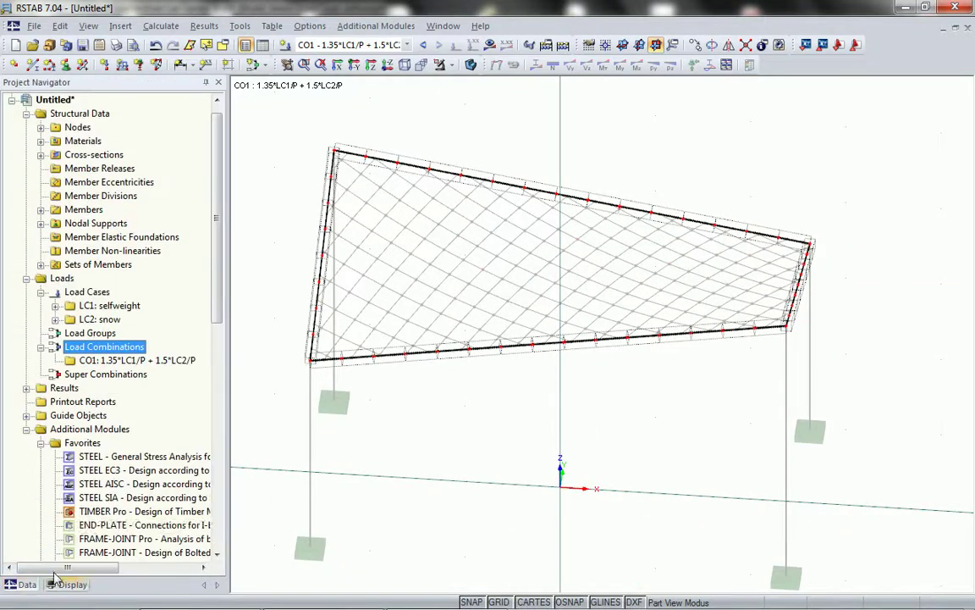
Launch the STEEL EC3 design module with CEN as the national annex.
scroll(218, 283, down, 3)
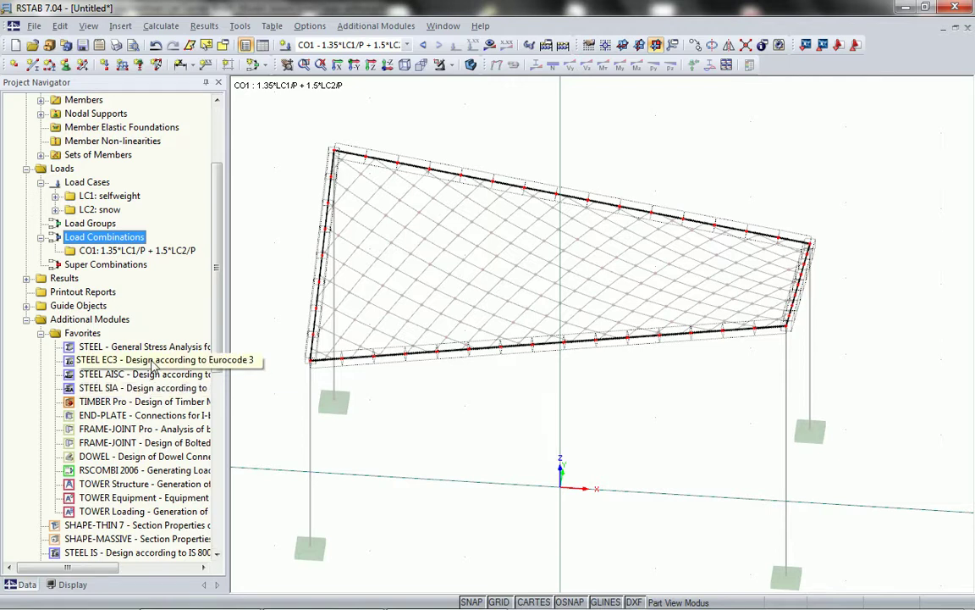
double_click(154, 364)
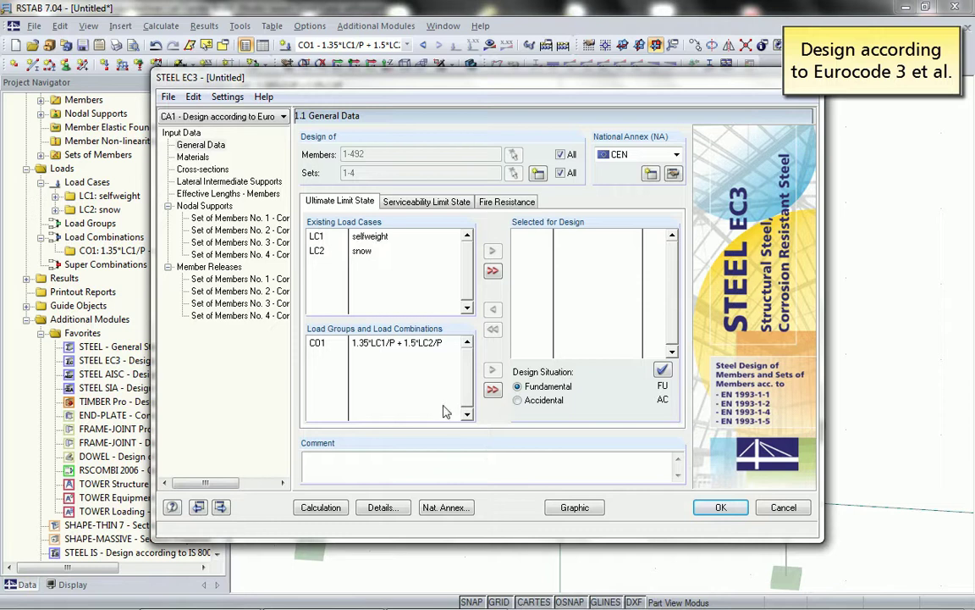
click(676, 154)
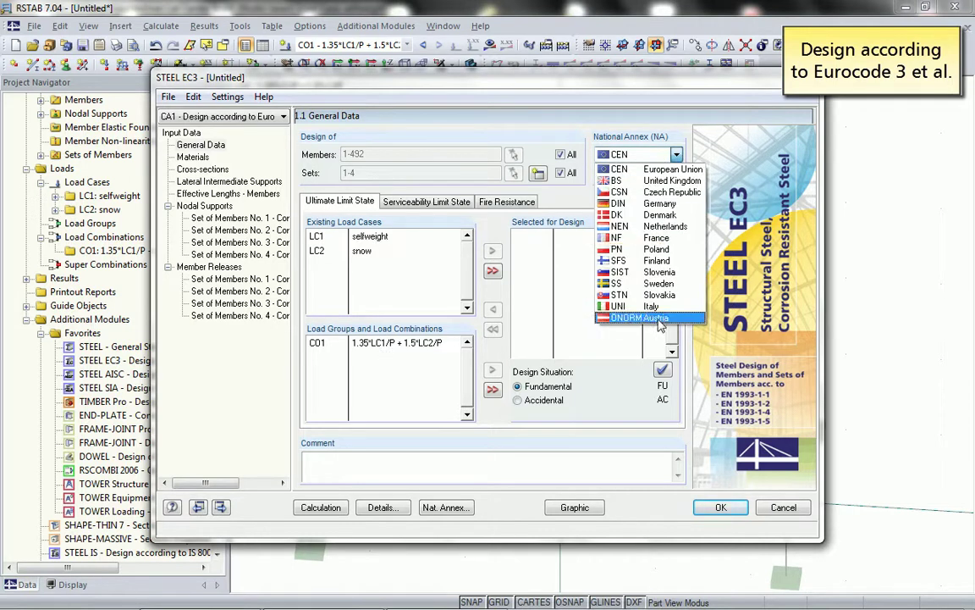
click(627, 169)
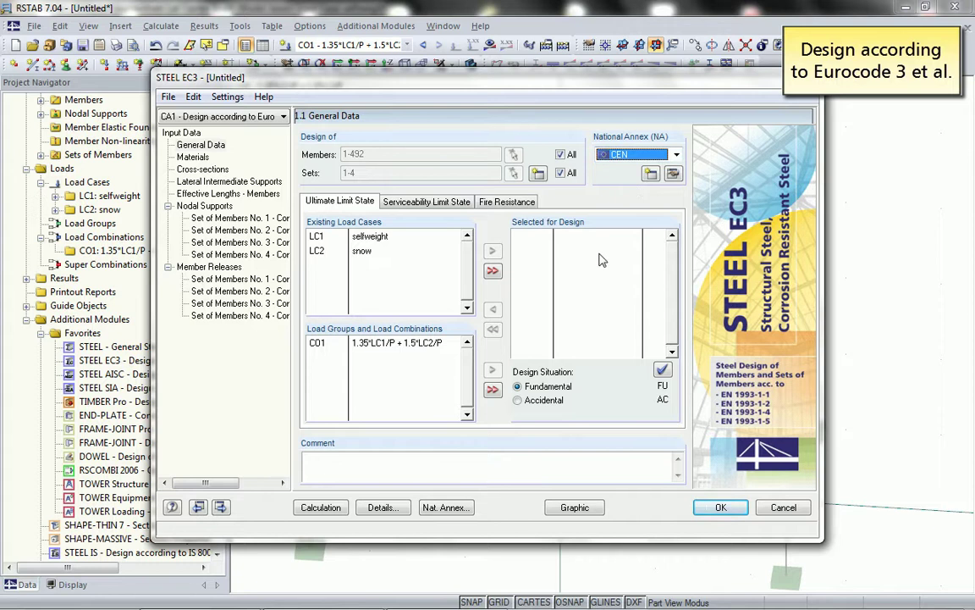
Replace the all-members setting by graphically picking columns 47-50 for design.
click(560, 154)
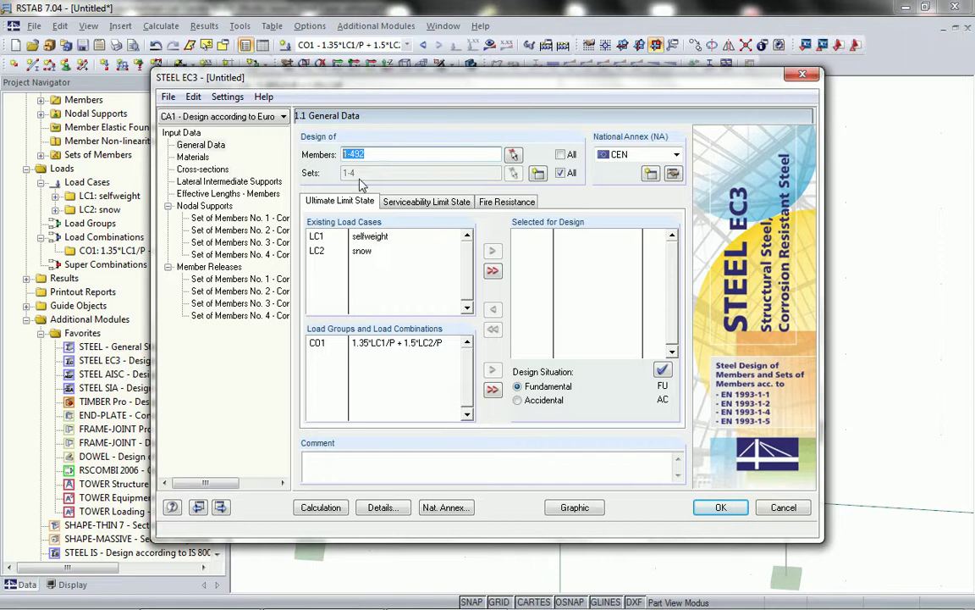
key(Delete)
click(512, 156)
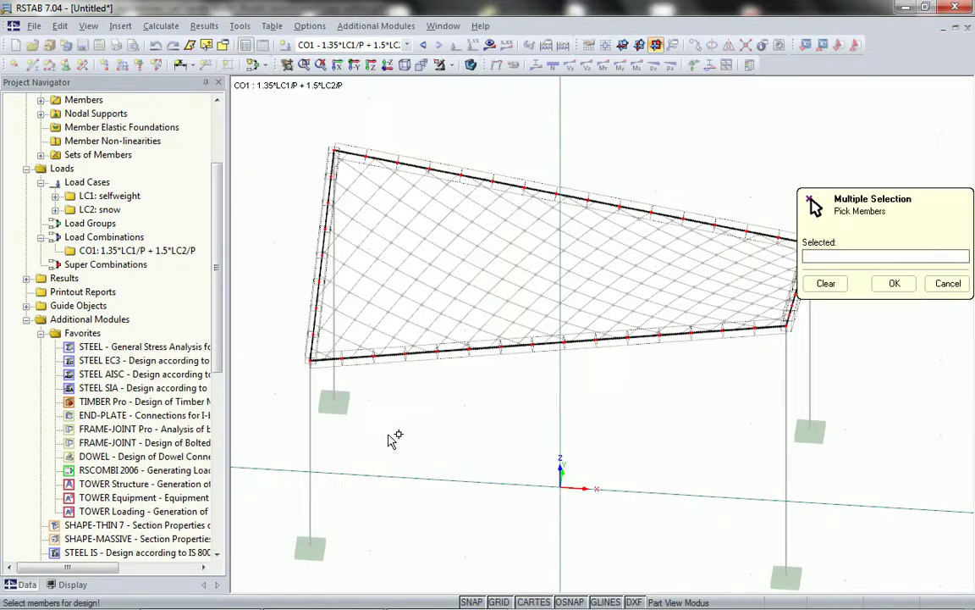
click(69, 584)
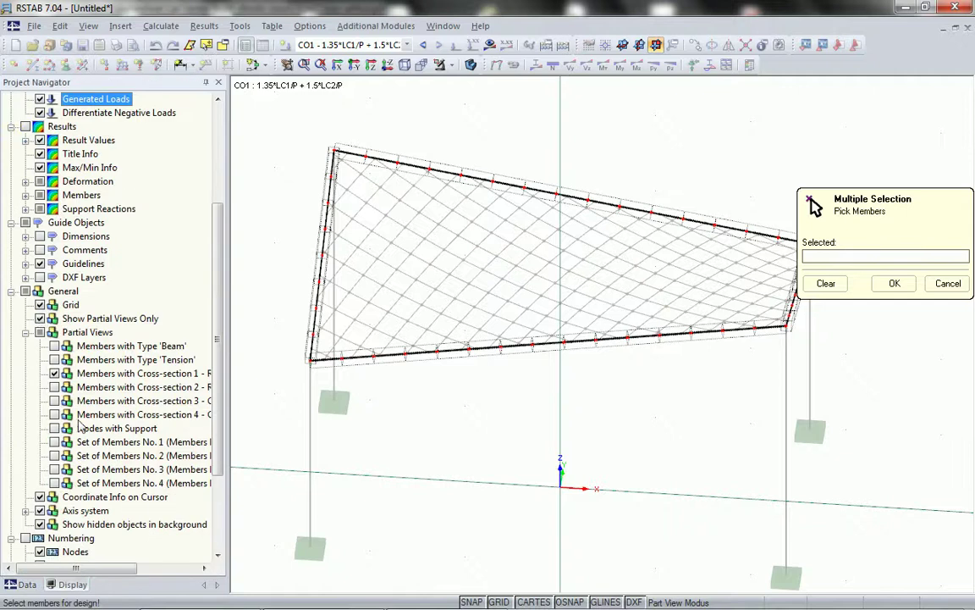
ctrl+middle_drag(449, 447, 508, 338)
click(845, 292)
drag(796, 337, 304, 351)
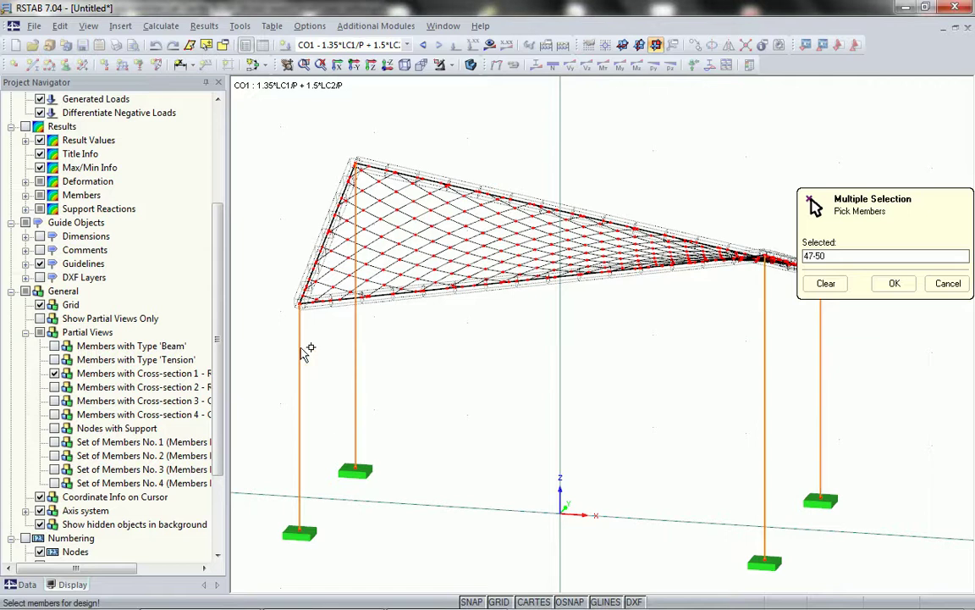
click(894, 283)
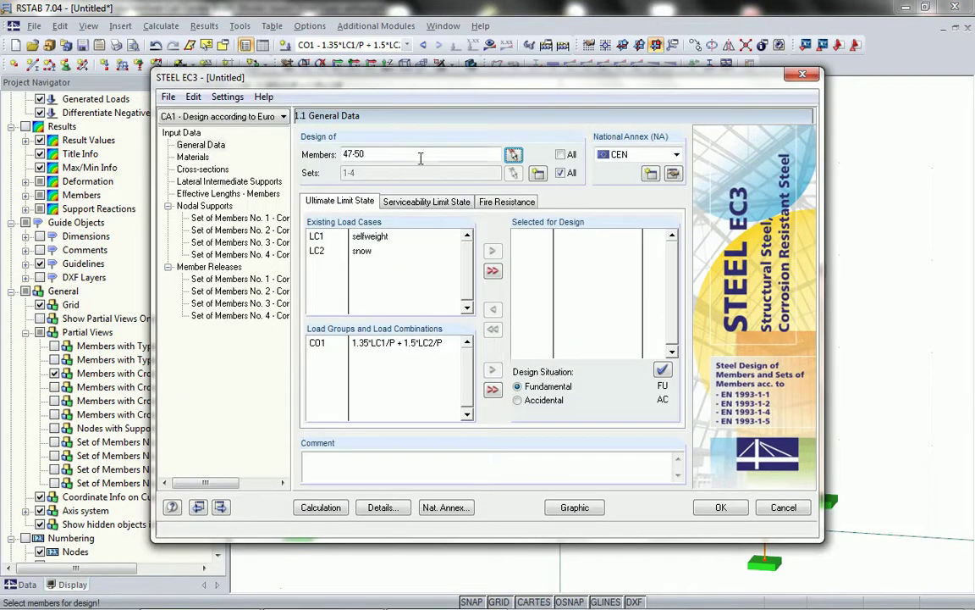
Add combination CO1 to the design and review the national annex partial factors.
double_click(415, 344)
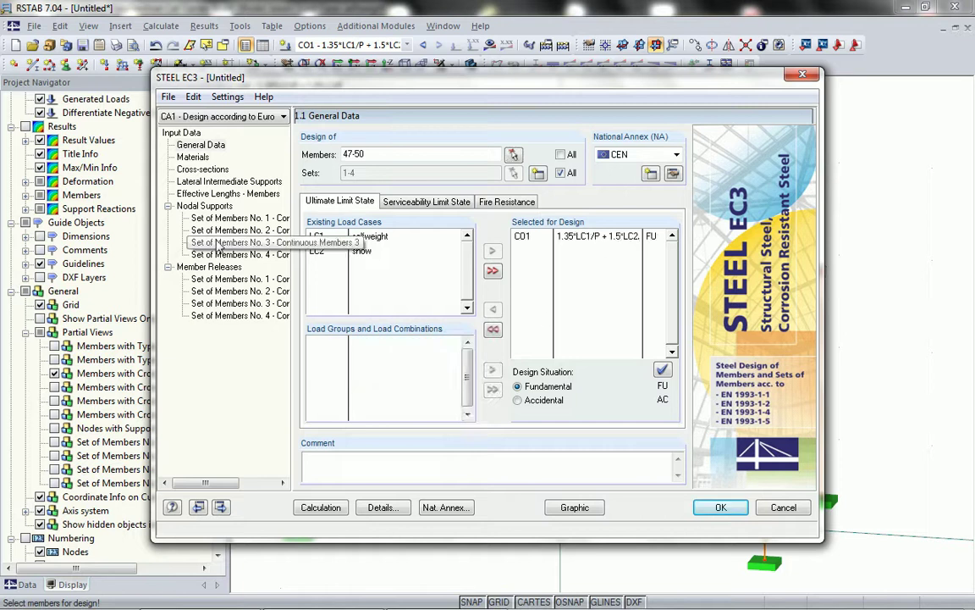
click(446, 507)
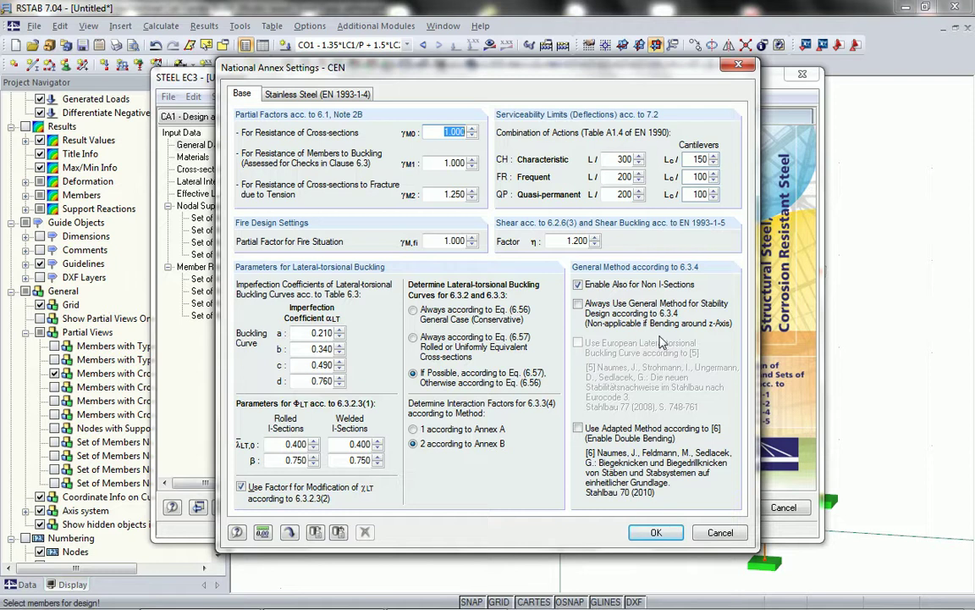
click(328, 94)
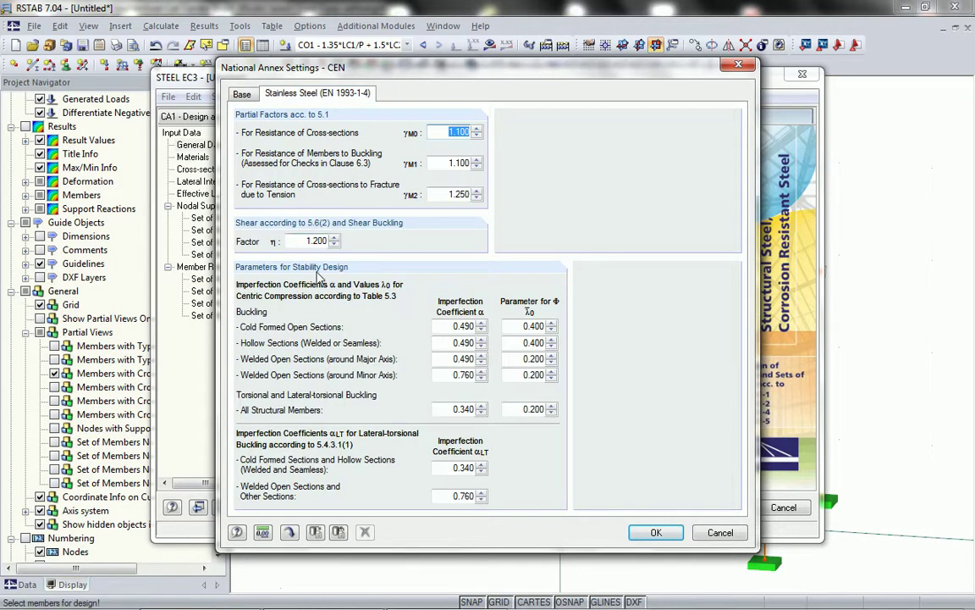
click(657, 532)
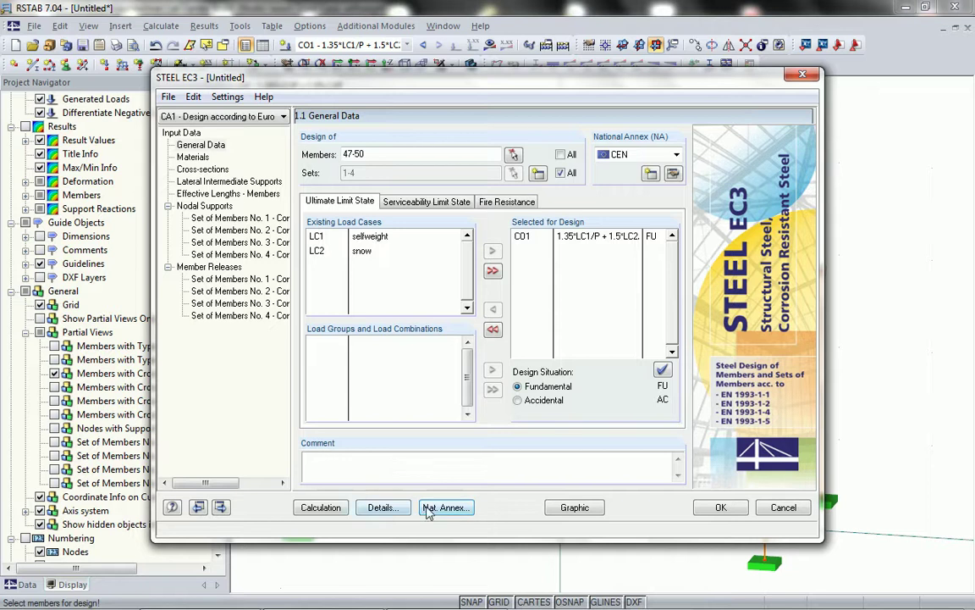
In the stability details, choose the 6.3.1–6.3.3 interaction member-like method for sets of members.
click(382, 507)
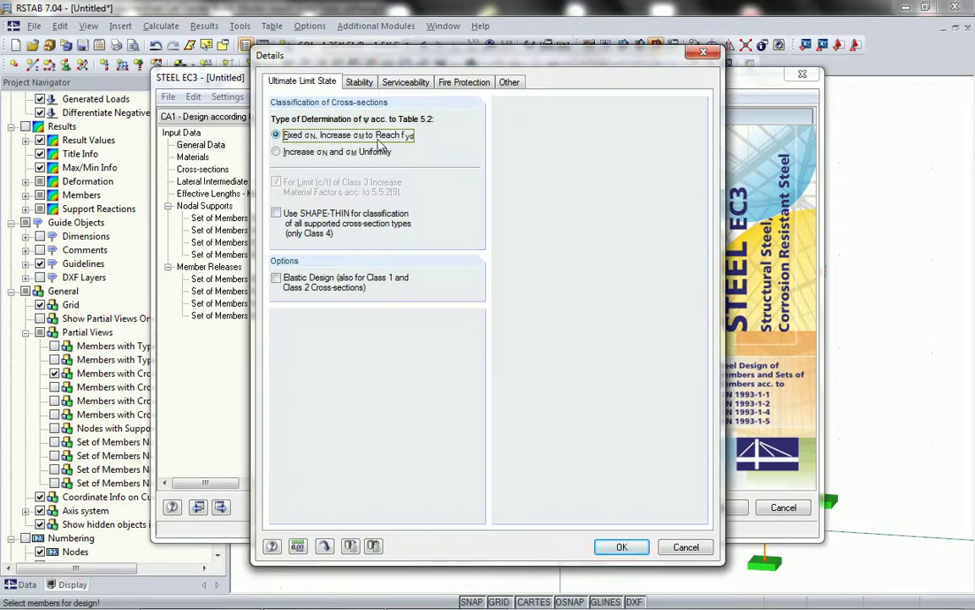
click(355, 84)
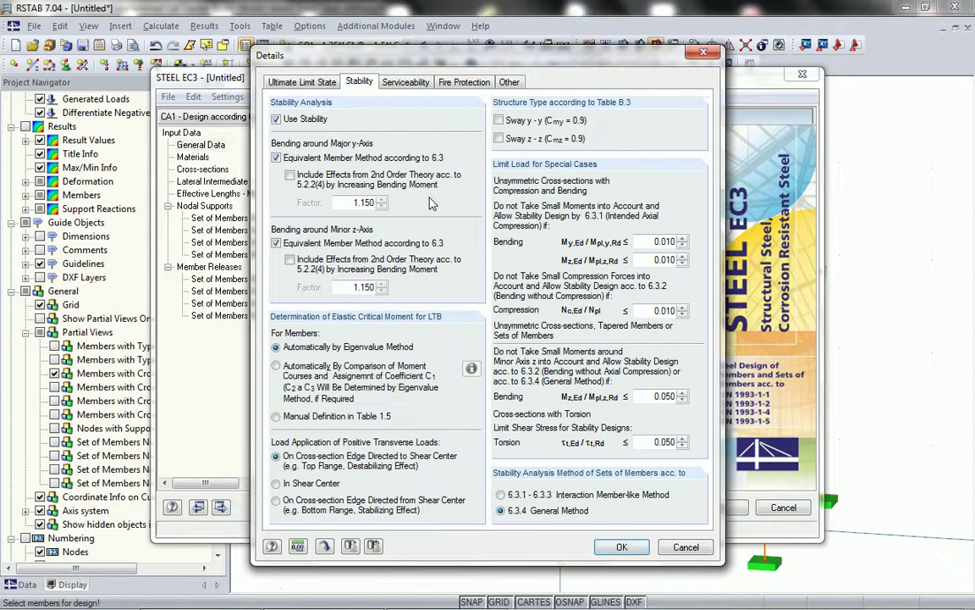
click(533, 495)
click(622, 549)
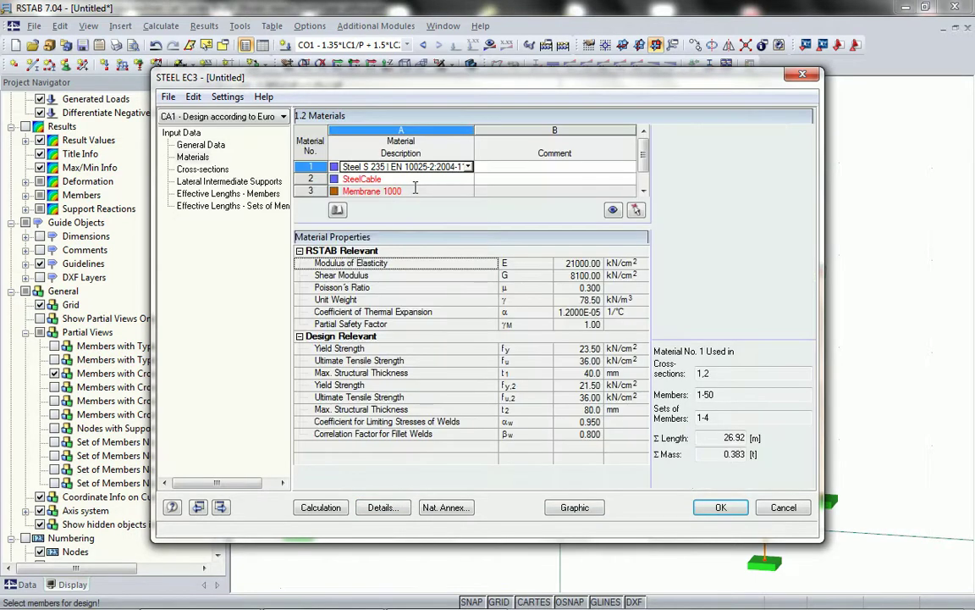
Open the Effective Lengths page and enable common input for all members.
click(203, 169)
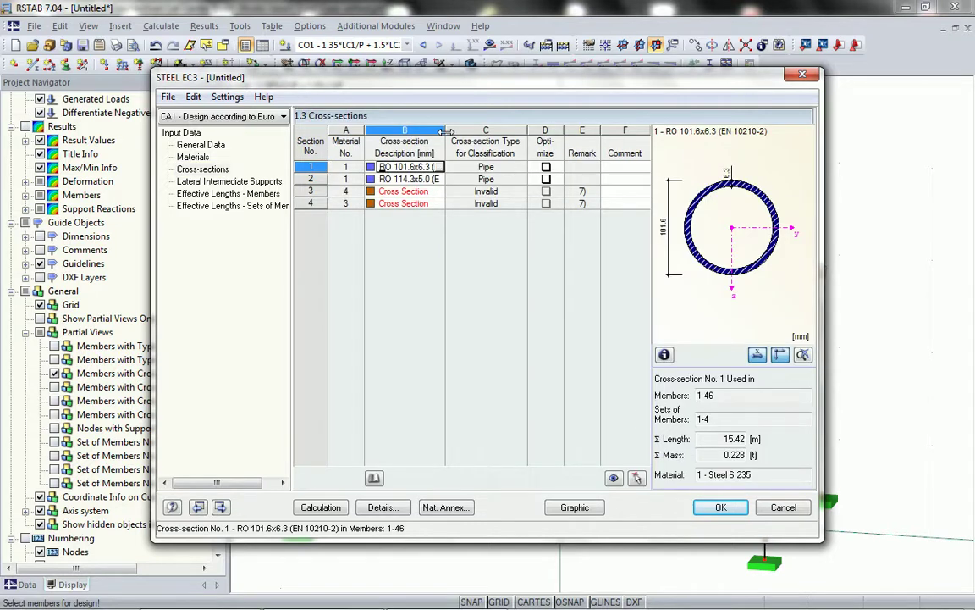
drag(443, 131, 482, 131)
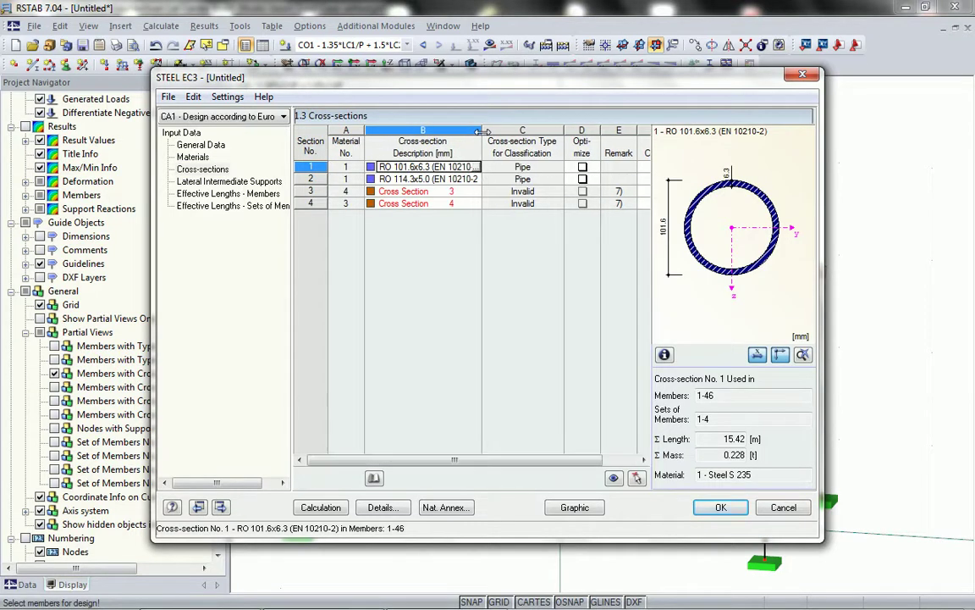
click(213, 182)
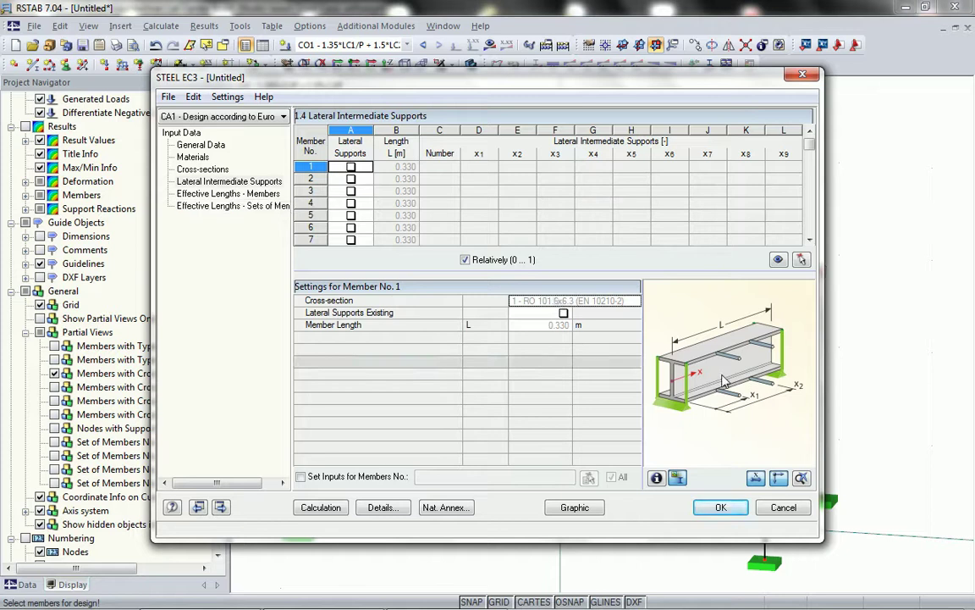
click(227, 193)
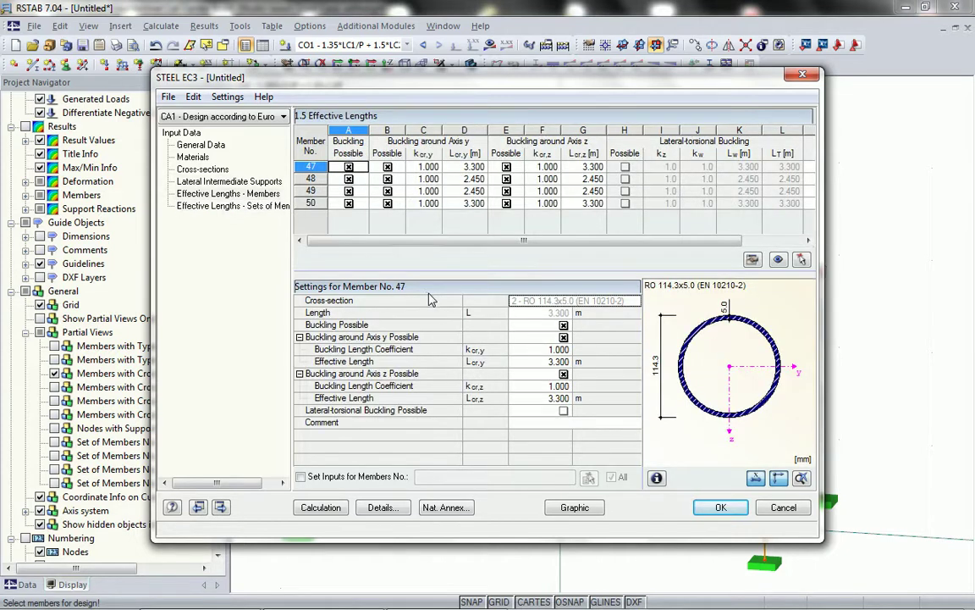
click(300, 477)
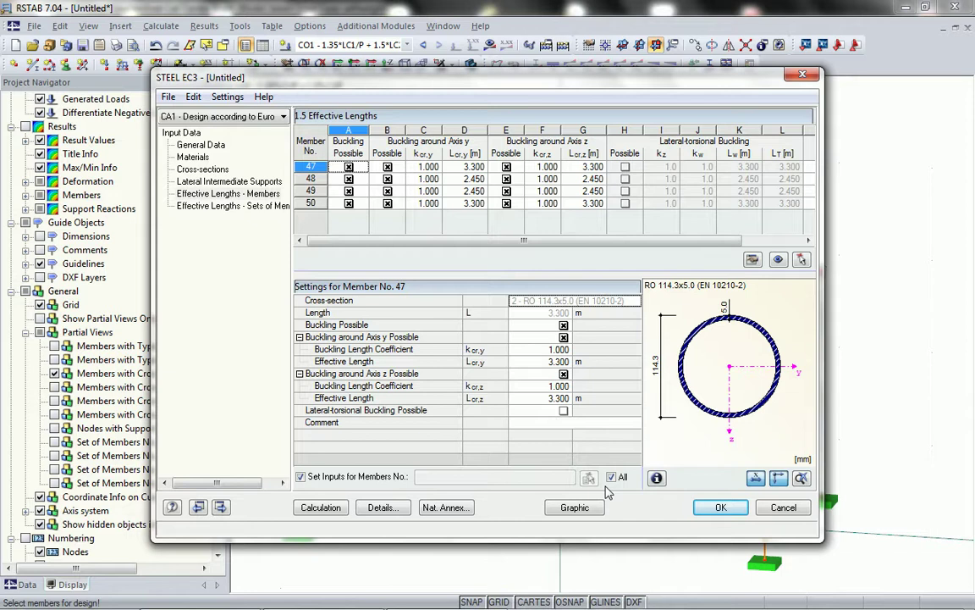
Enter buckling length coefficients kcr,y = 2.000 and kcr,z = 2.000.
click(543, 351)
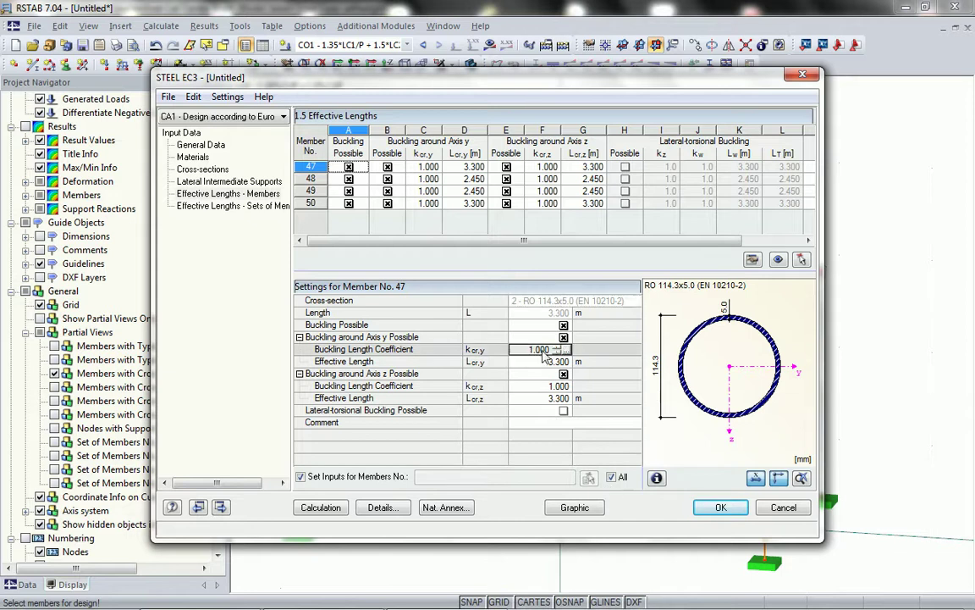
double_click(539, 350)
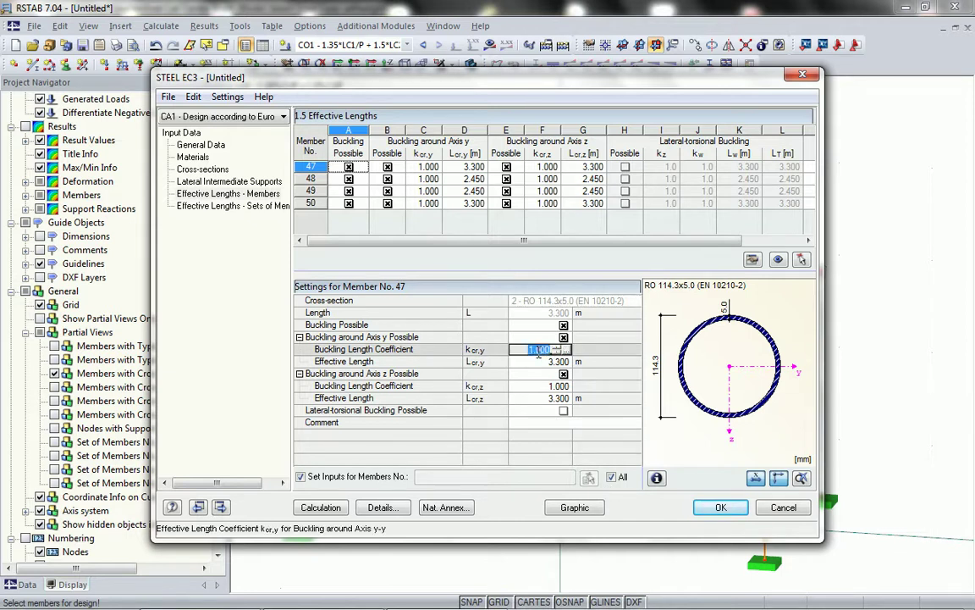
text(2)
key(Return)
key(Down)
key(Down)
text(2)
key(Return)
key(Up)
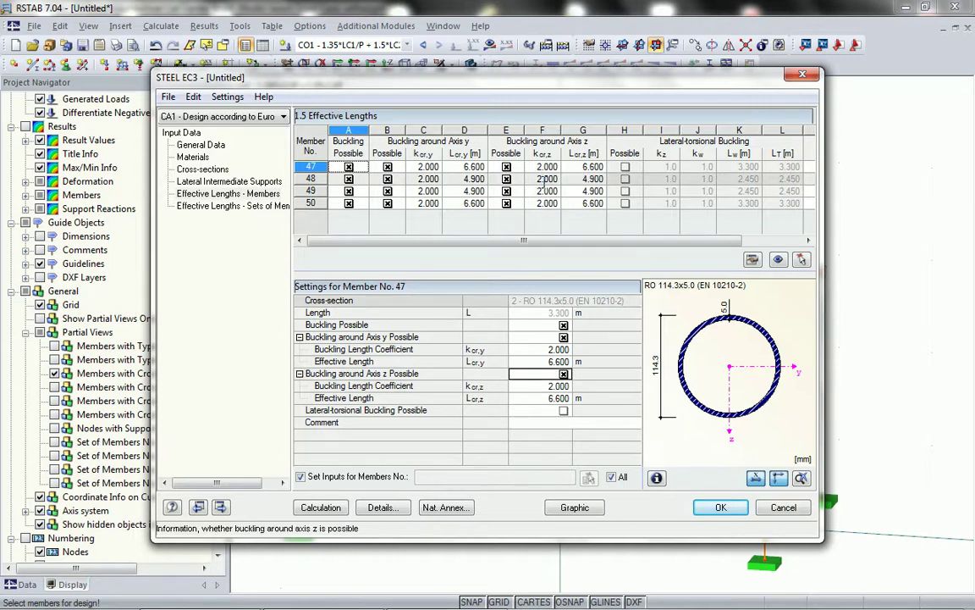
Reposition the design window to view the roof and check set of members 2.
drag(491, 81, 489, 148)
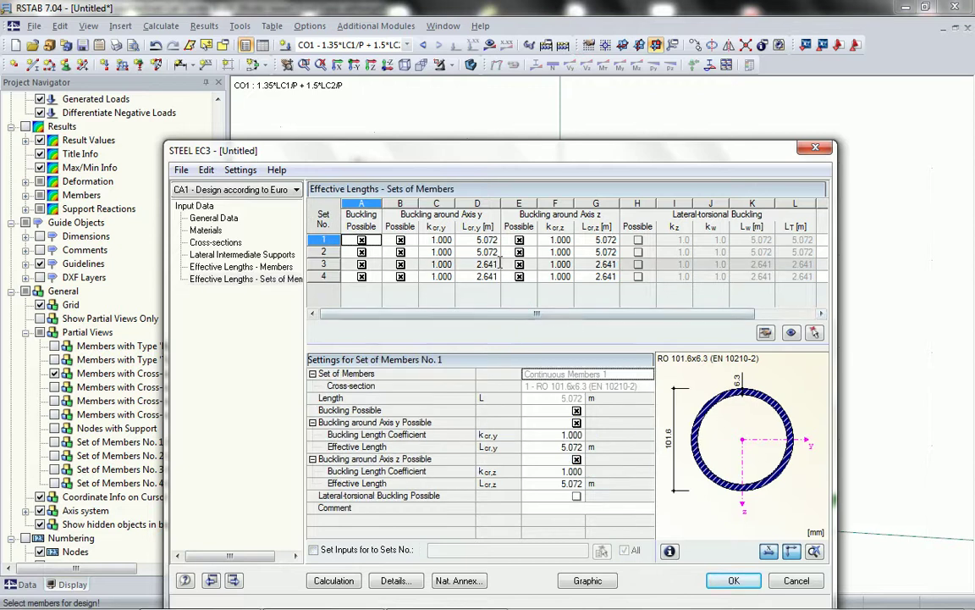
drag(445, 150, 496, 400)
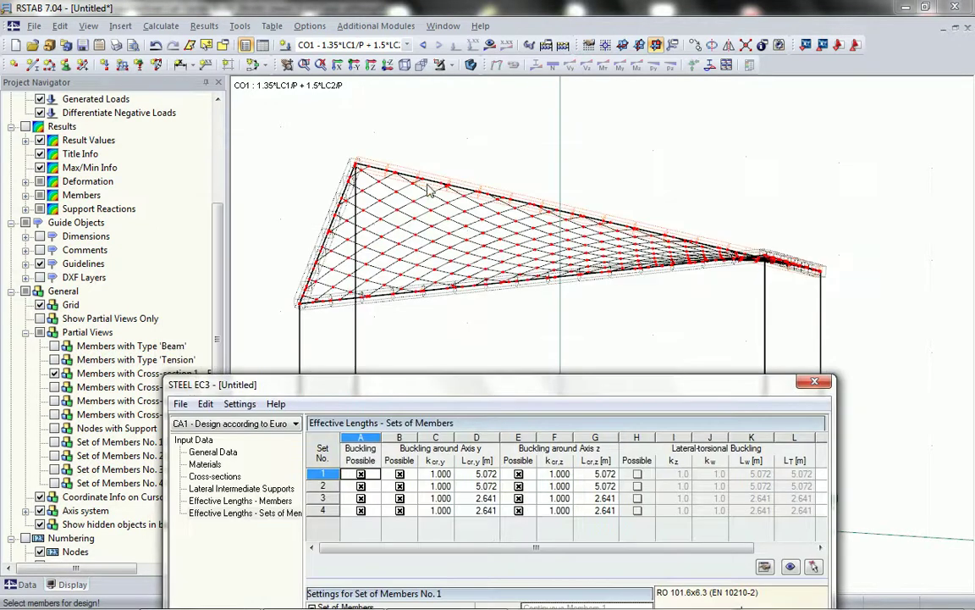
click(436, 486)
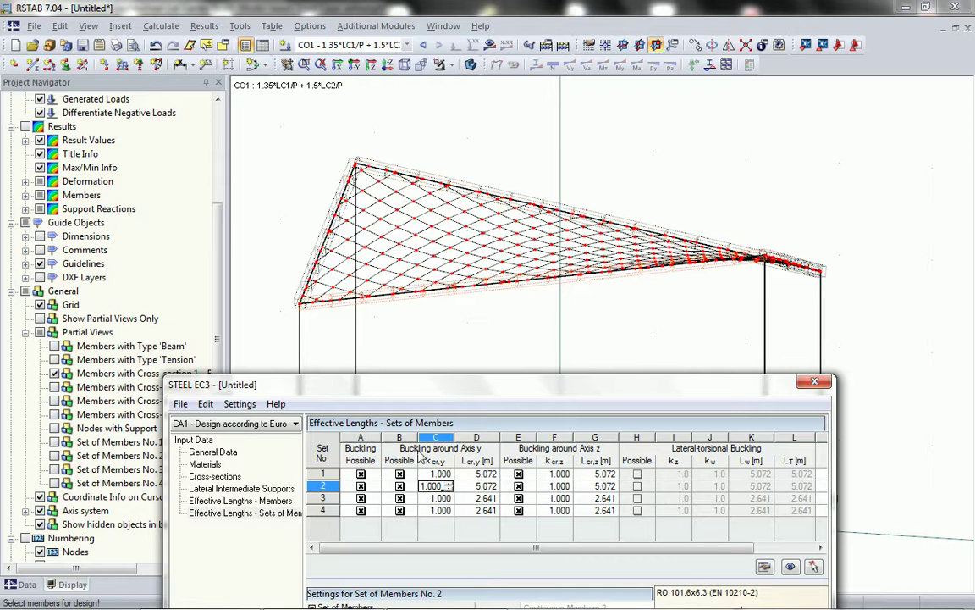
drag(519, 392, 563, 134)
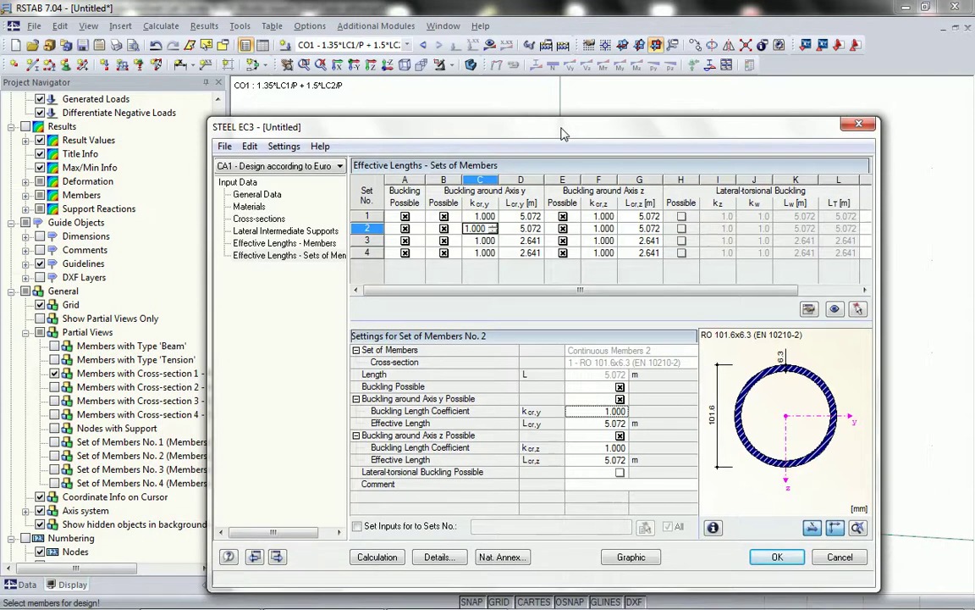
Run the design, set the stability torsion limit to 0.100, and recalculate to a 0.61 maximum ratio.
click(376, 556)
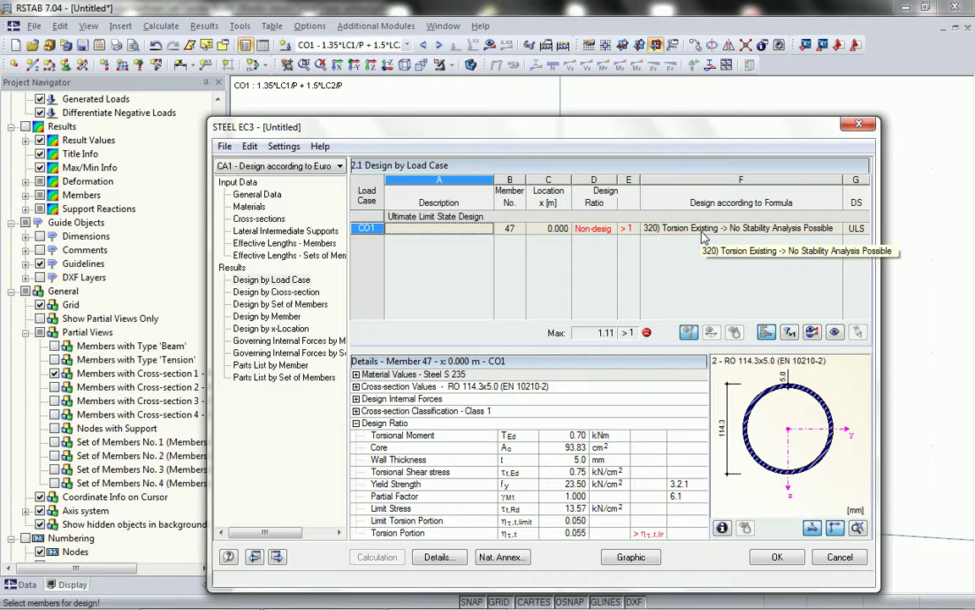
click(437, 557)
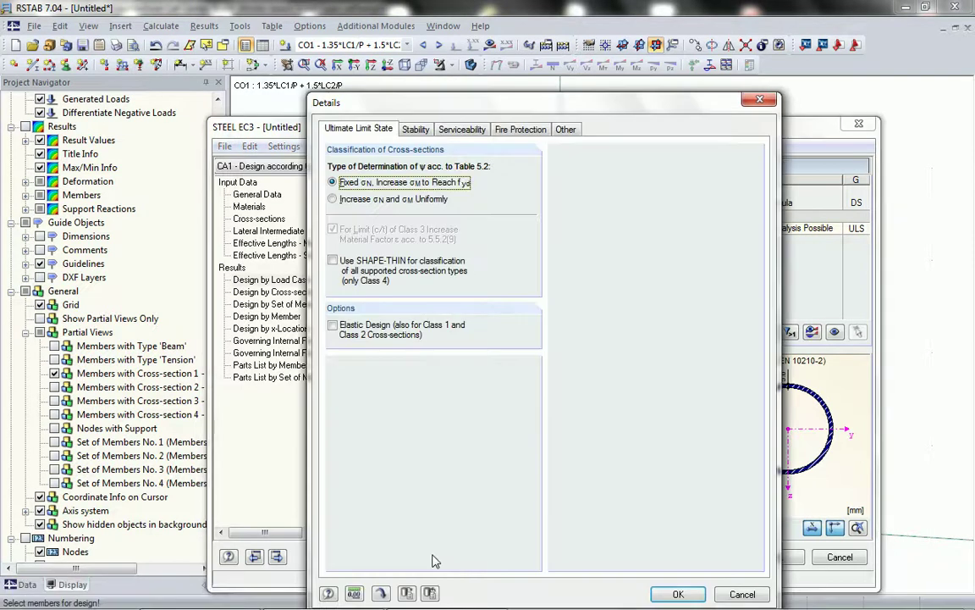
click(417, 129)
drag(491, 106, 479, 76)
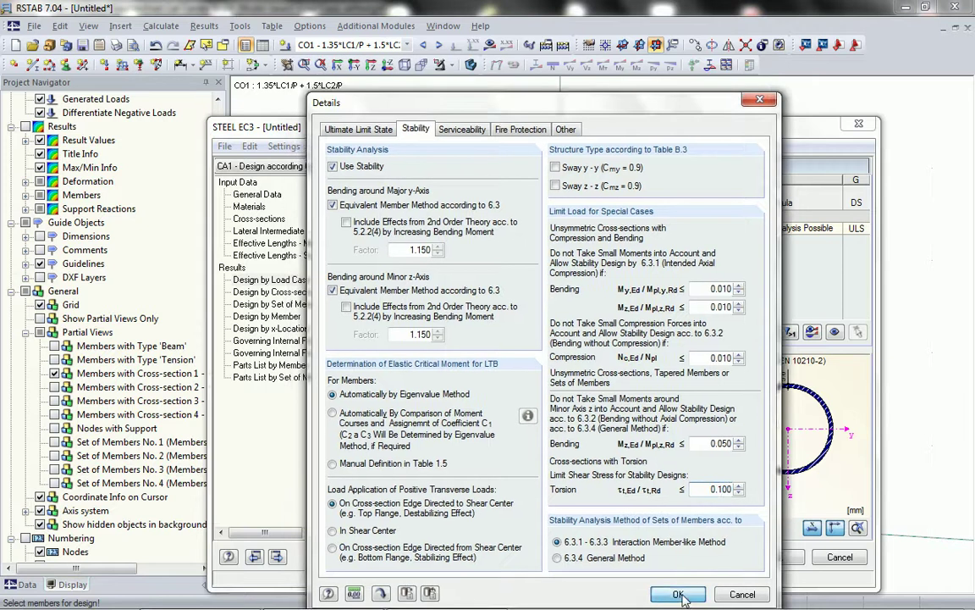
key(Return)
click(377, 559)
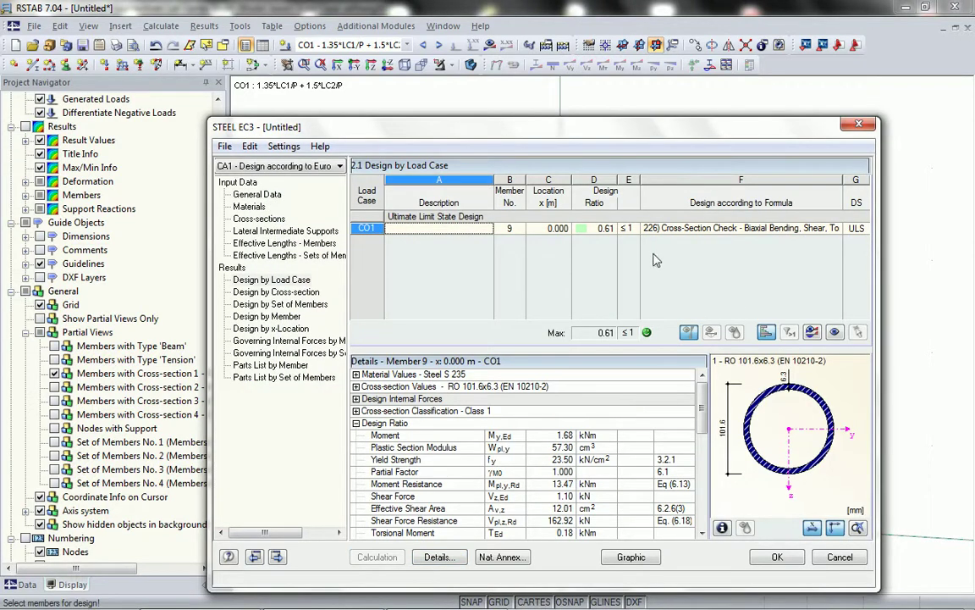
Assign the lighter RO 101.6x5.0 pipe to cross-section 1.
click(259, 218)
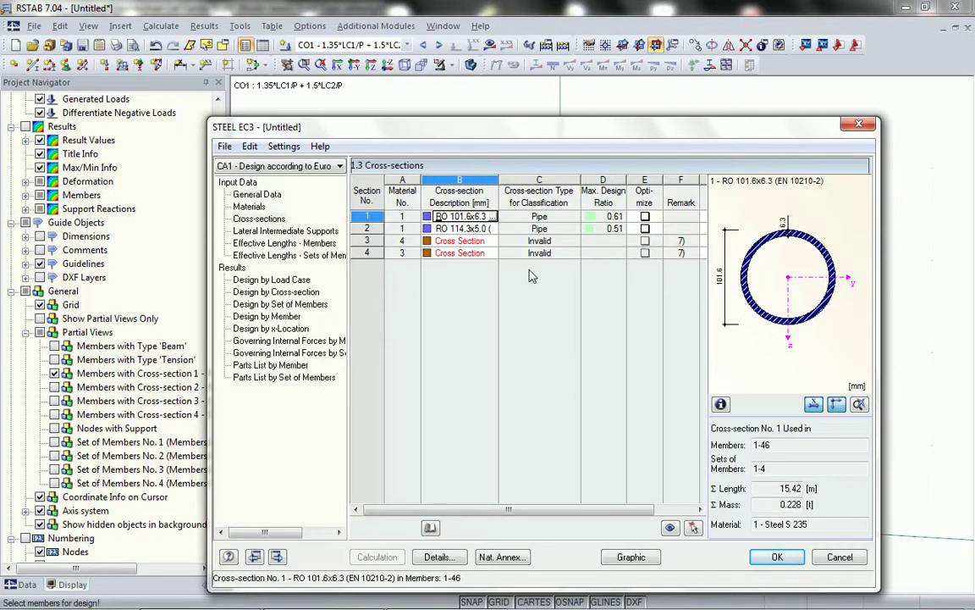
drag(498, 177, 567, 179)
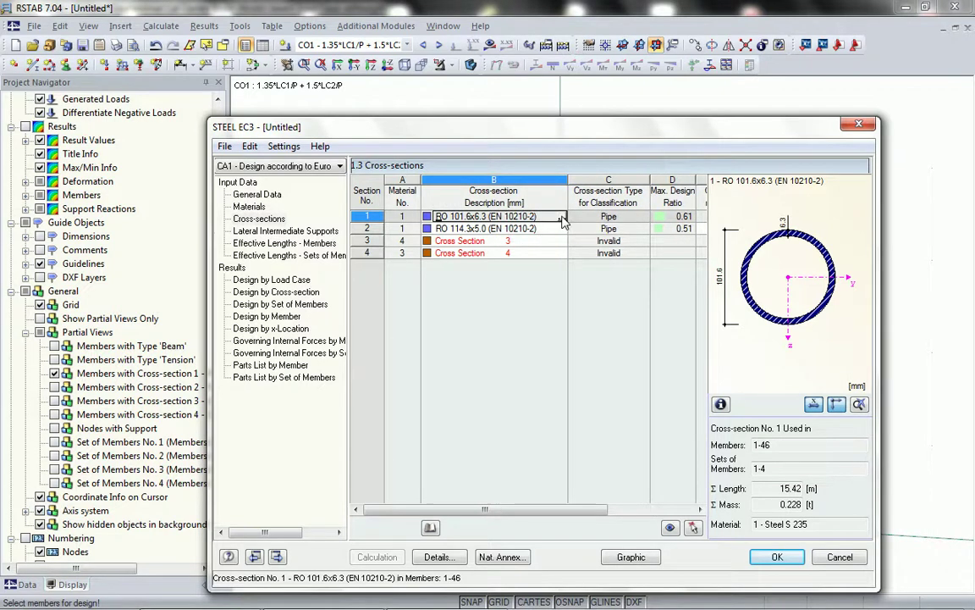
click(561, 217)
click(503, 426)
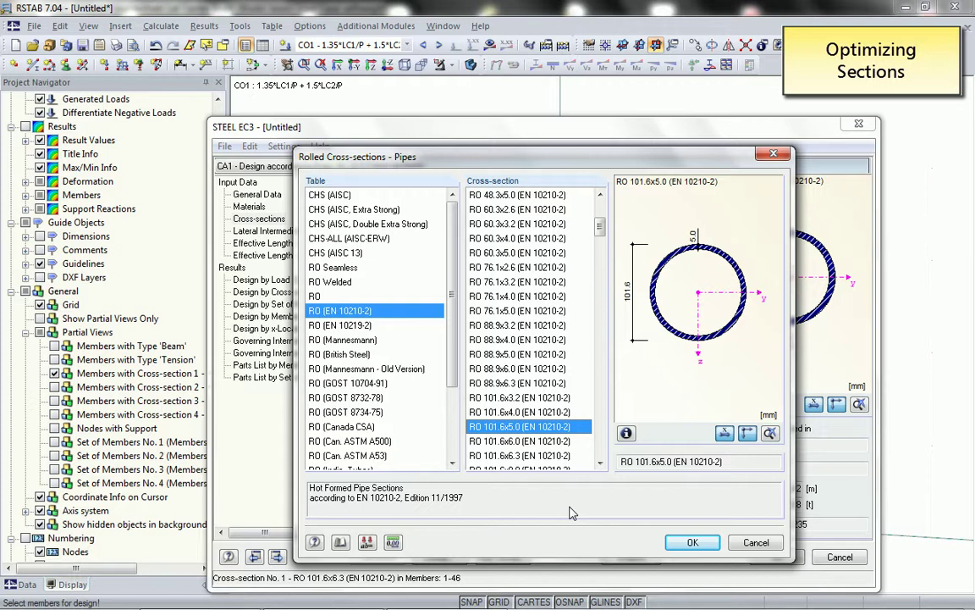
click(690, 542)
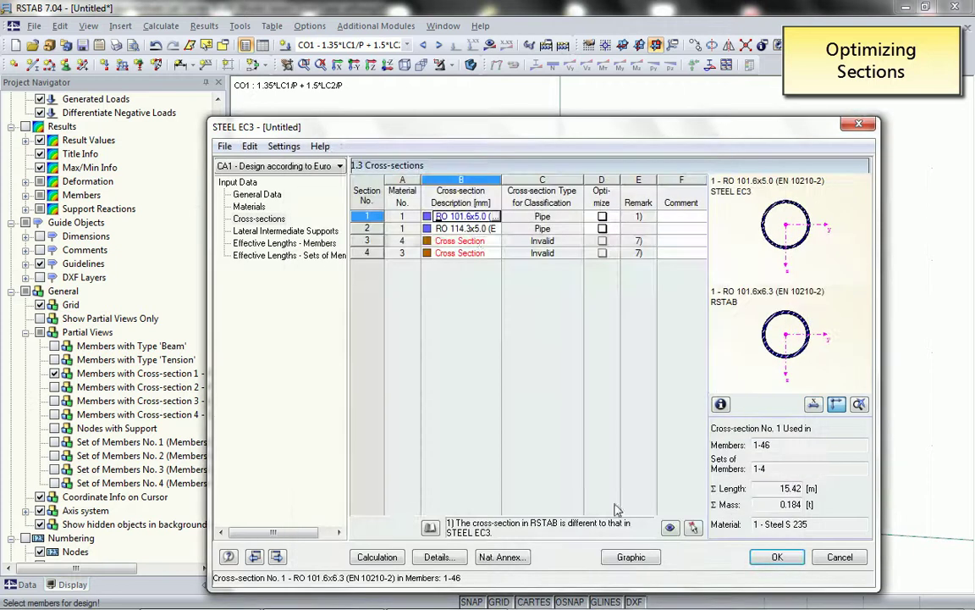
Give cross-section 2 the RO 114.3x3.2 pipe and recalculate, reaching a 0.77 maximum ratio.
click(481, 229)
click(560, 229)
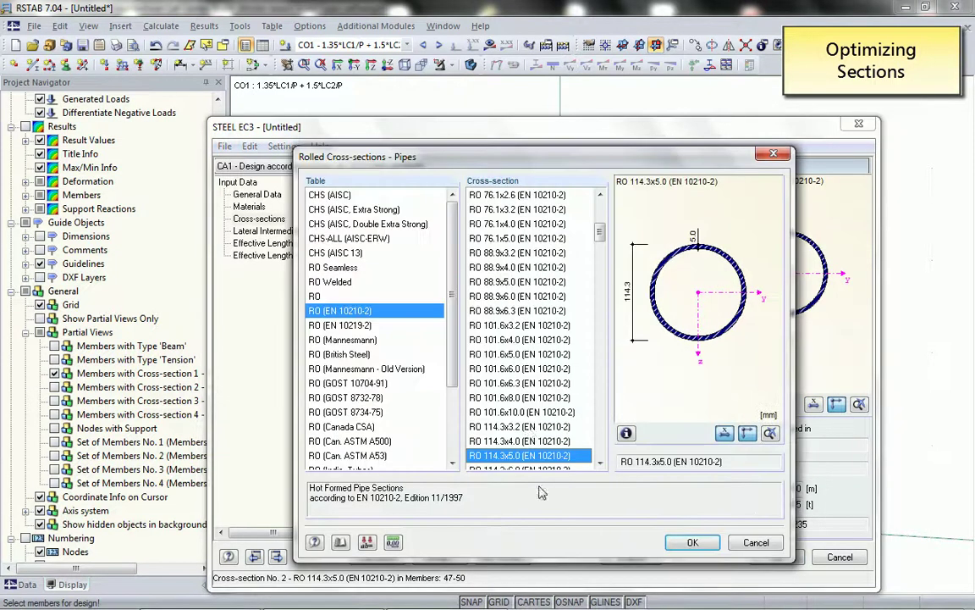
click(519, 427)
click(691, 542)
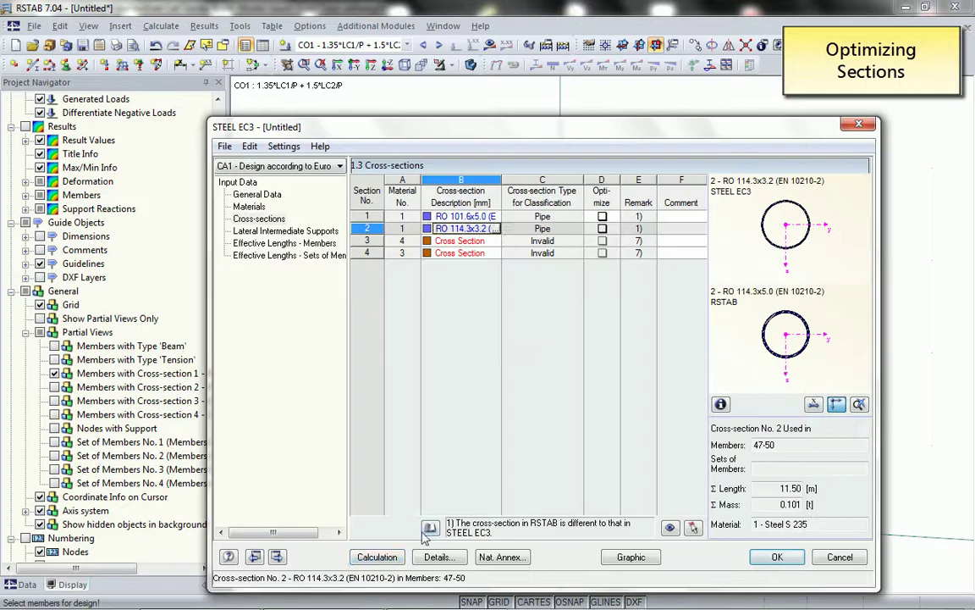
click(386, 562)
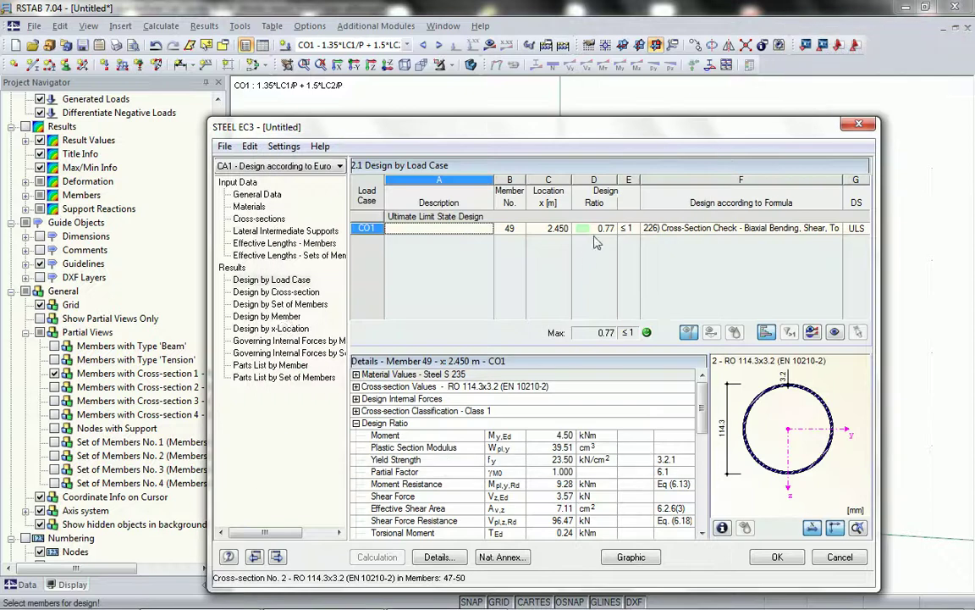
Review the design results by cross-section and by load case.
click(273, 291)
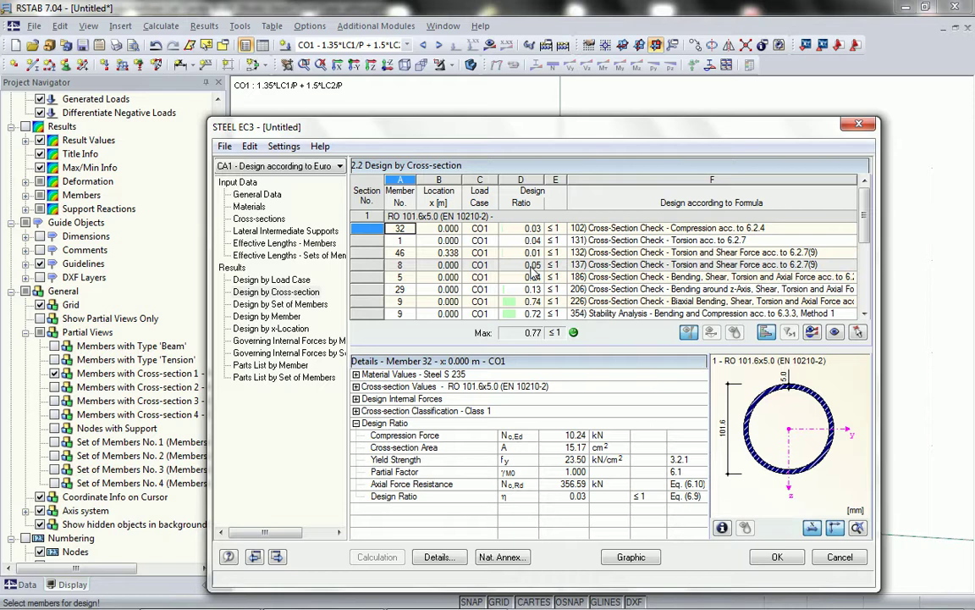
click(256, 218)
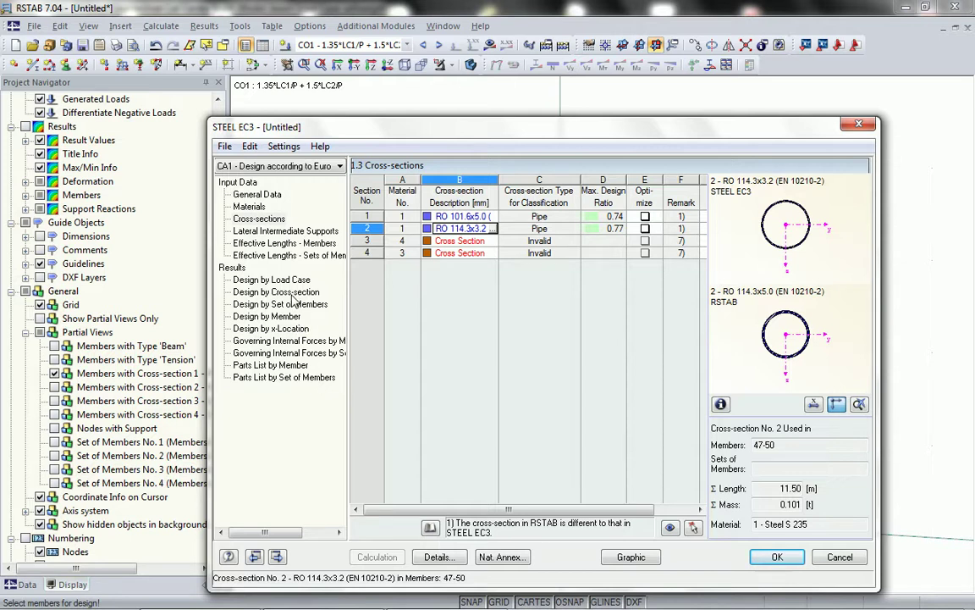
click(264, 279)
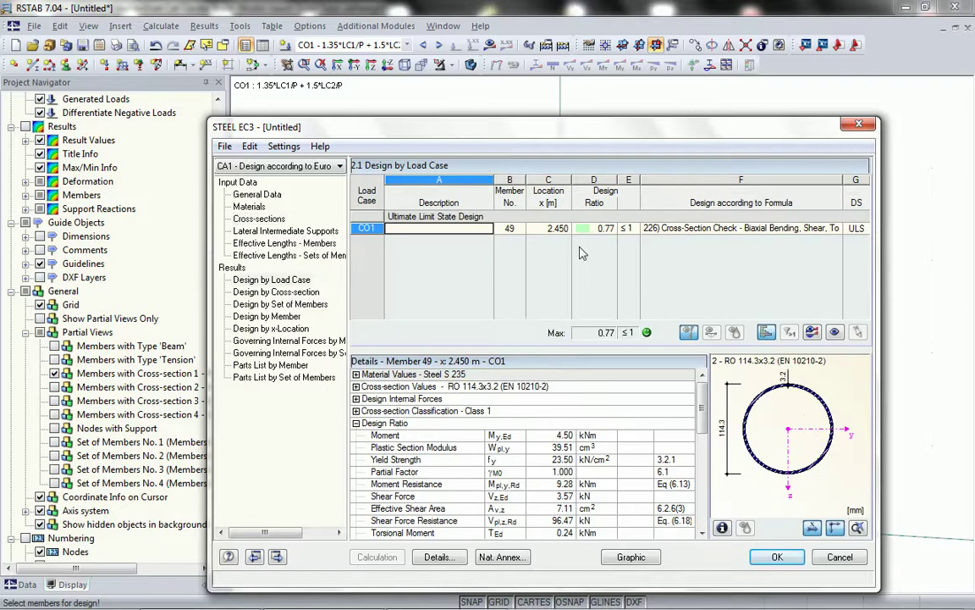
drag(702, 409, 702, 469)
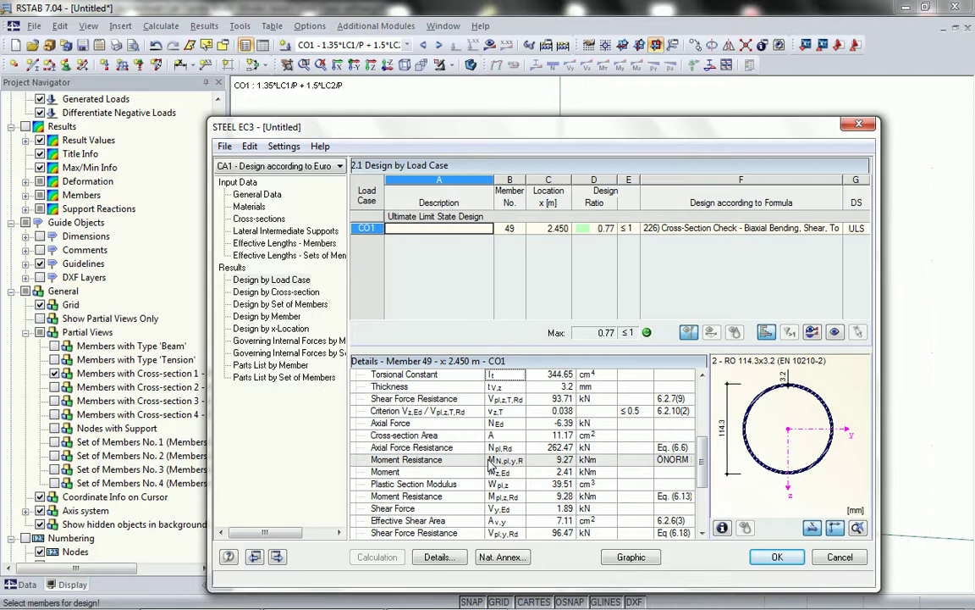
drag(702, 475, 701, 497)
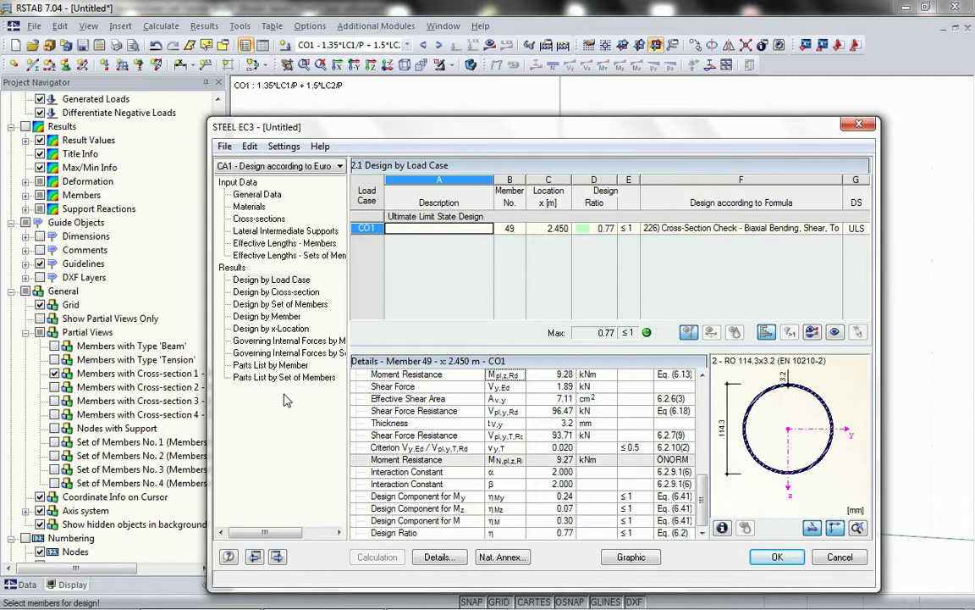
View governing internal forces and the parts lists, ending at 0.184 t by set of members.
click(285, 340)
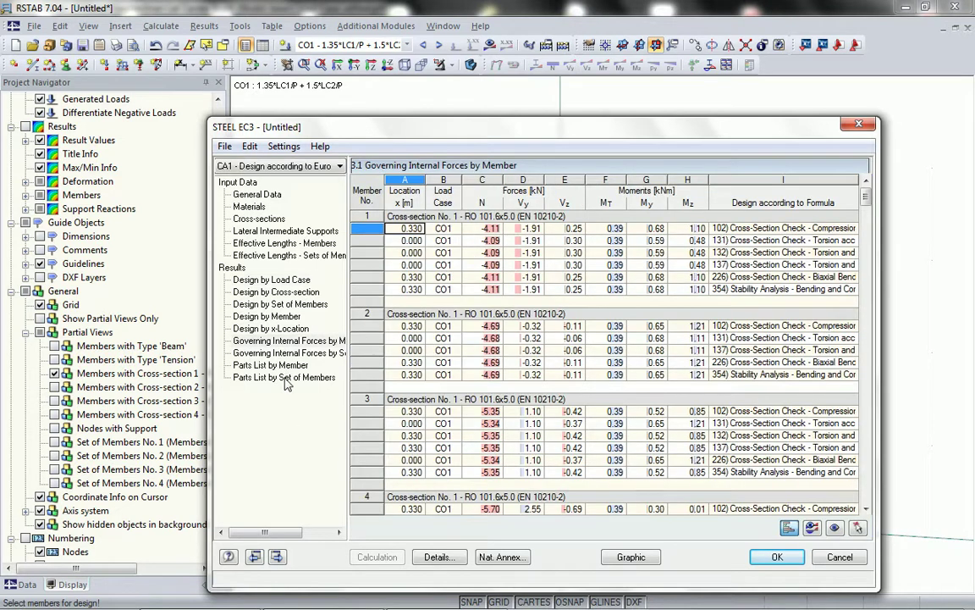
click(286, 371)
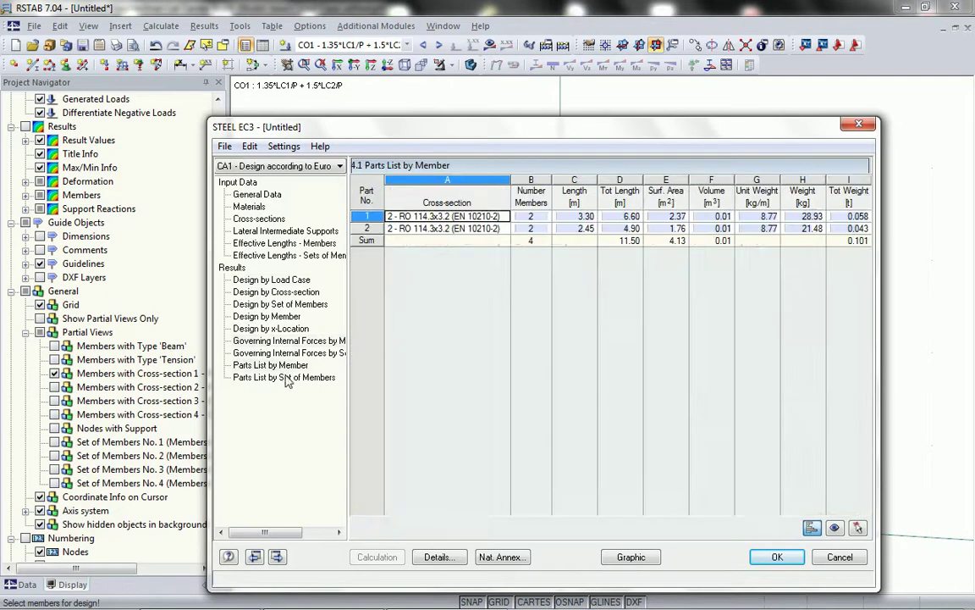
click(288, 378)
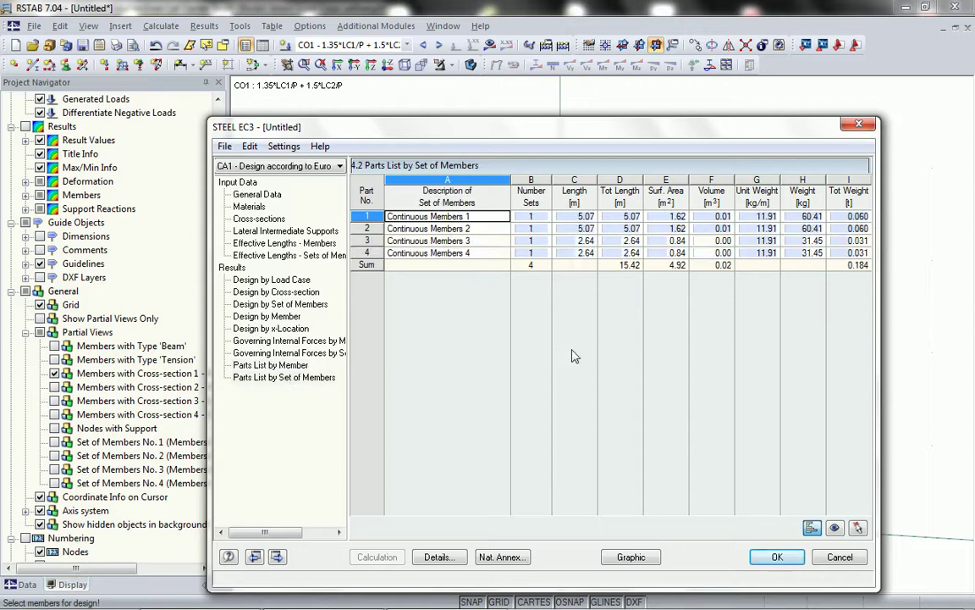
click(616, 562)
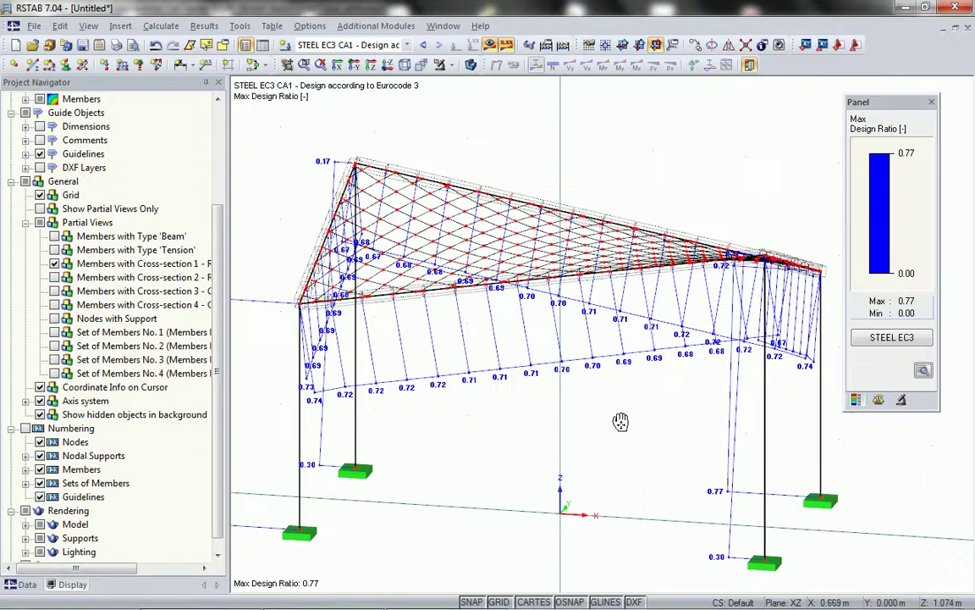
Set the member diagrams display factor to 0 to hide the diagrams.
ctrl+middle_drag(620, 421, 597, 457)
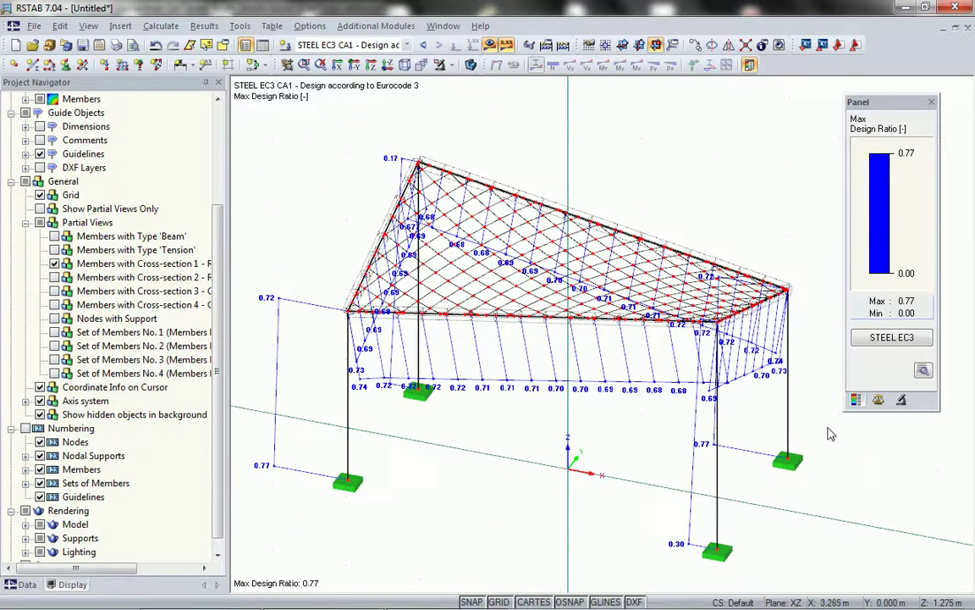
click(878, 400)
text(0)
click(861, 365)
ctrl+middle_drag(460, 491, 488, 406)
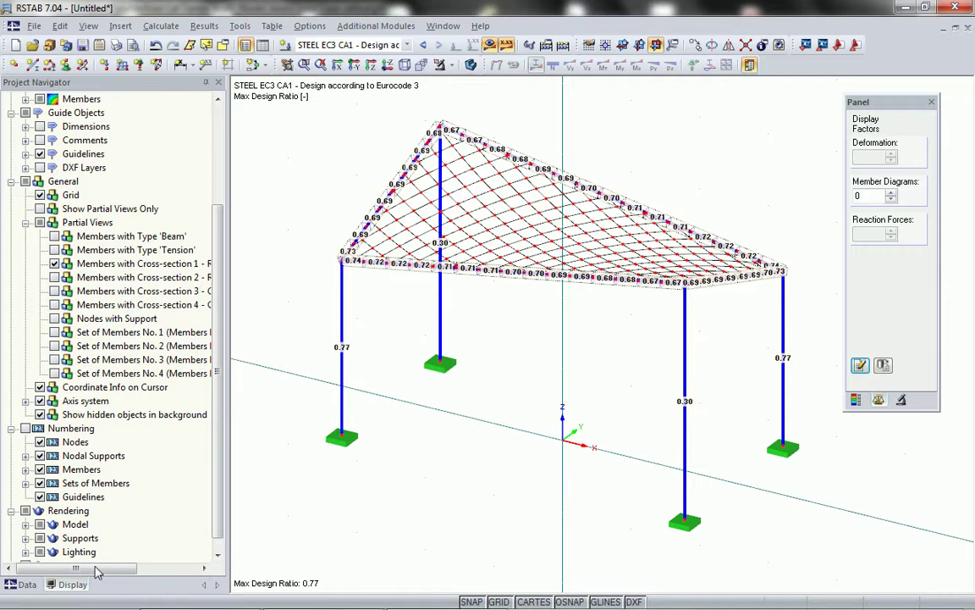
drag(217, 483, 226, 407)
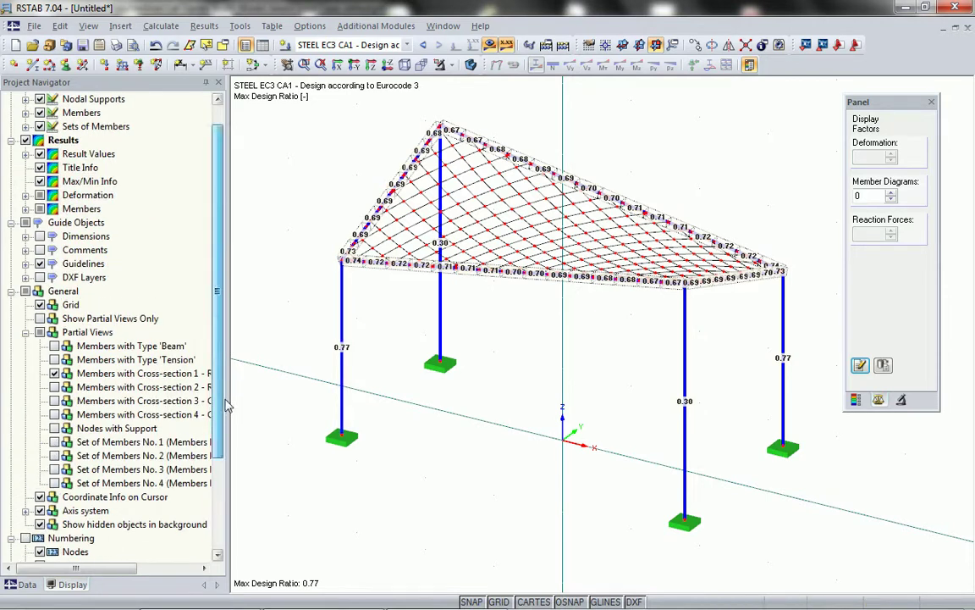
Render result members as solid cross-sections coloured by the design ratio scale.
click(25, 209)
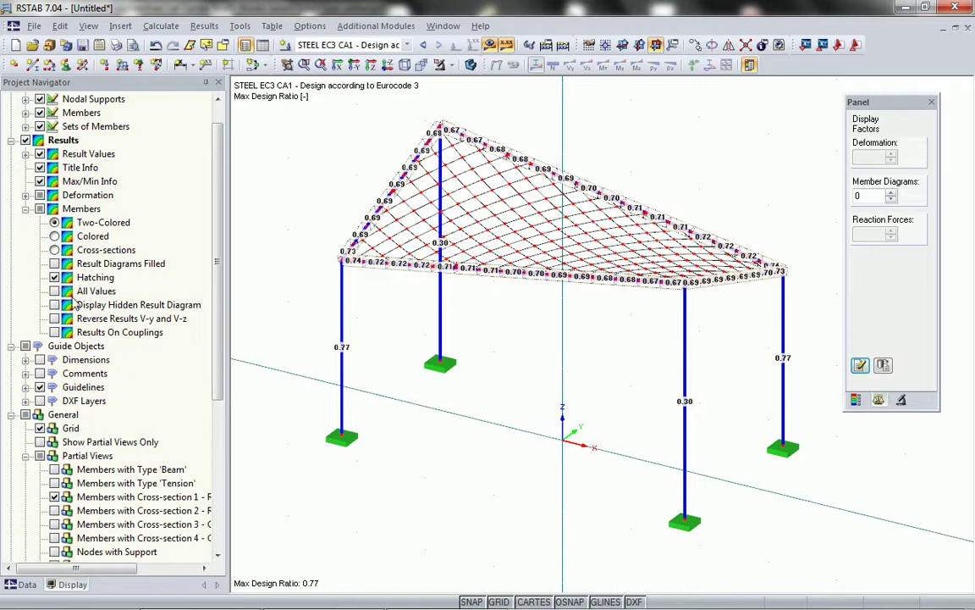
click(54, 249)
ctrl+middle_drag(502, 381, 654, 409)
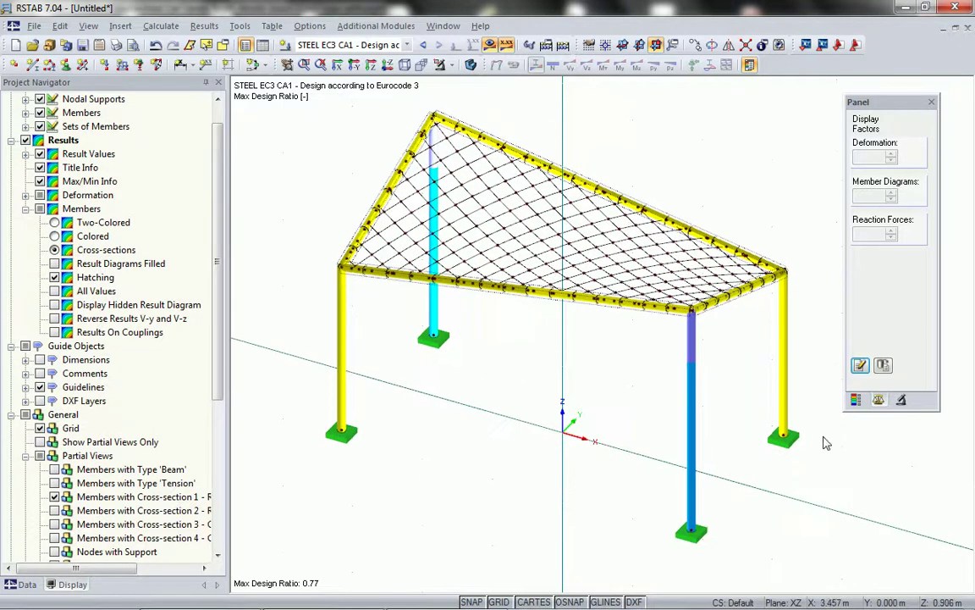
click(856, 399)
ctrl+middle_drag(488, 381, 505, 400)
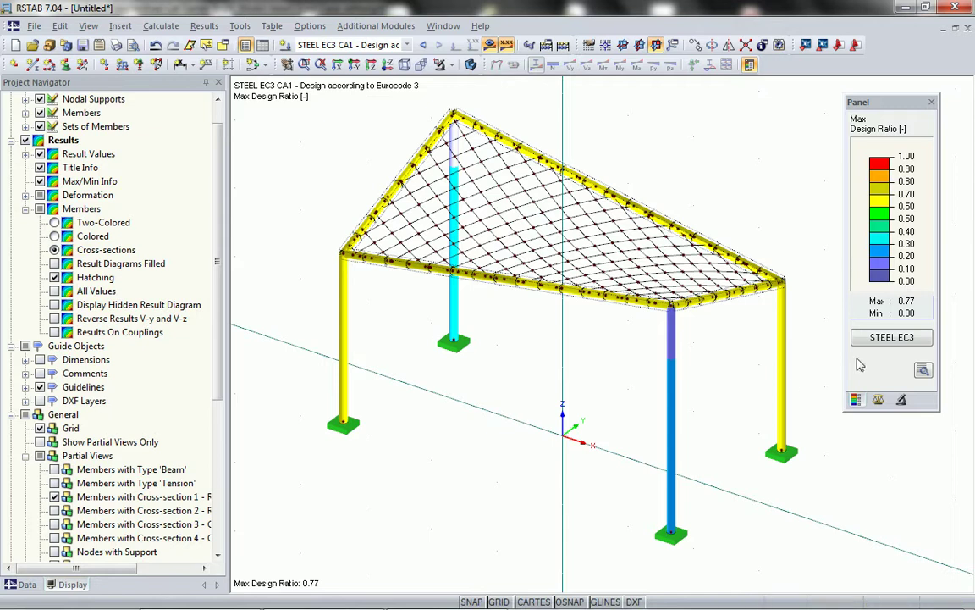
click(891, 337)
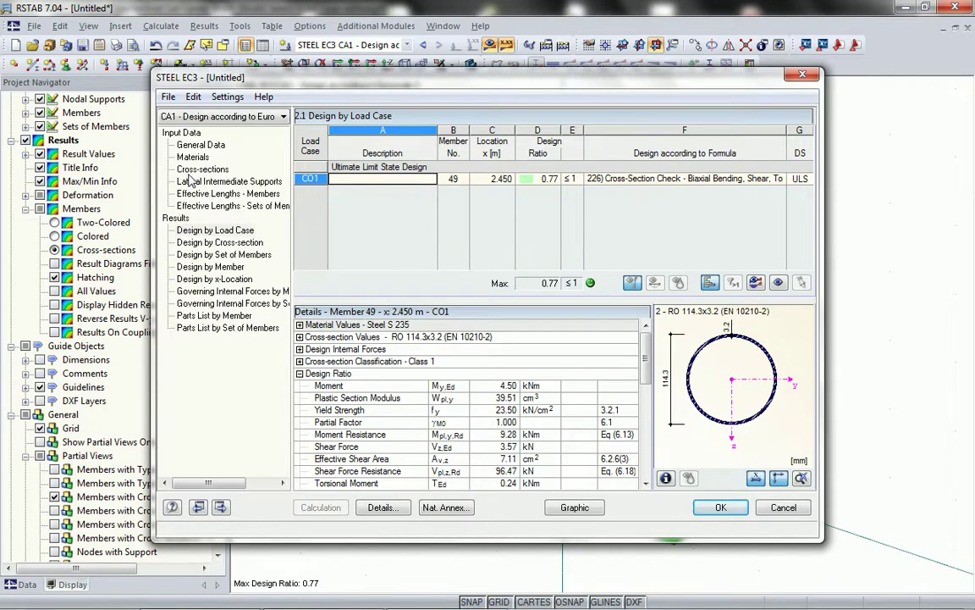
Assign RO 101.6x4.0 to cross-section 1 and RO 101.6x6.0 to cross-section 2, then recalculate.
click(200, 169)
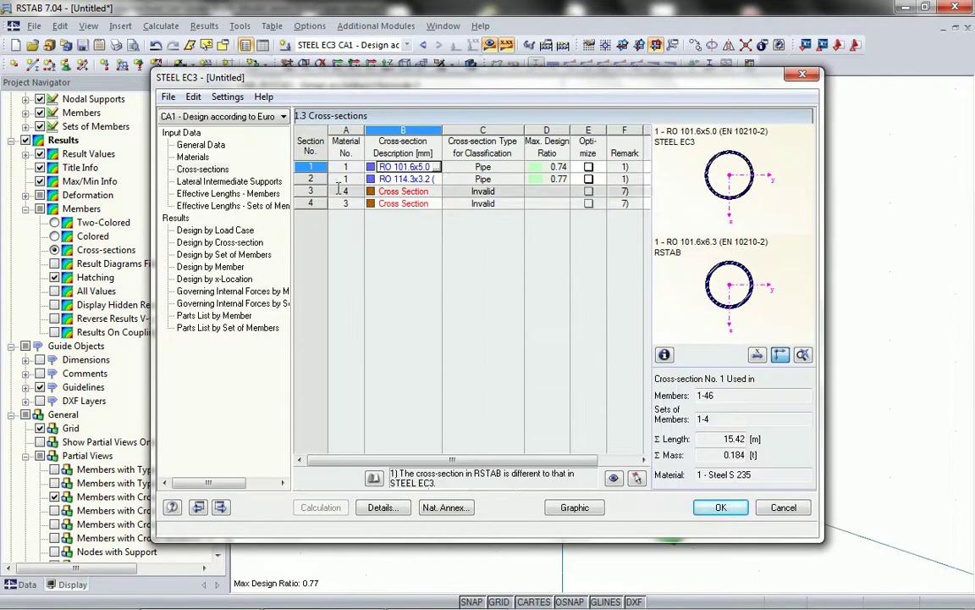
click(437, 167)
click(474, 391)
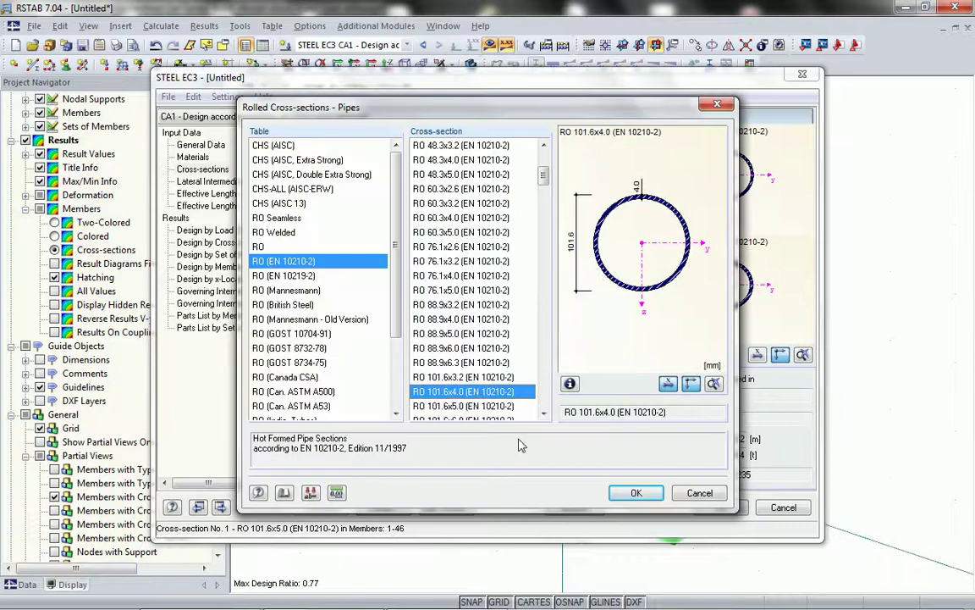
click(636, 492)
click(422, 179)
click(438, 179)
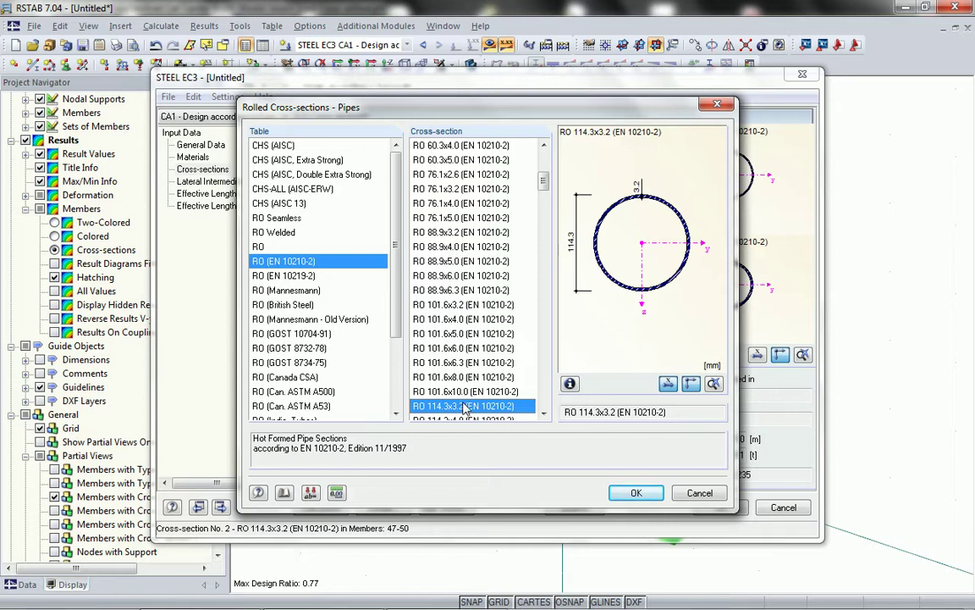
click(457, 348)
key(Return)
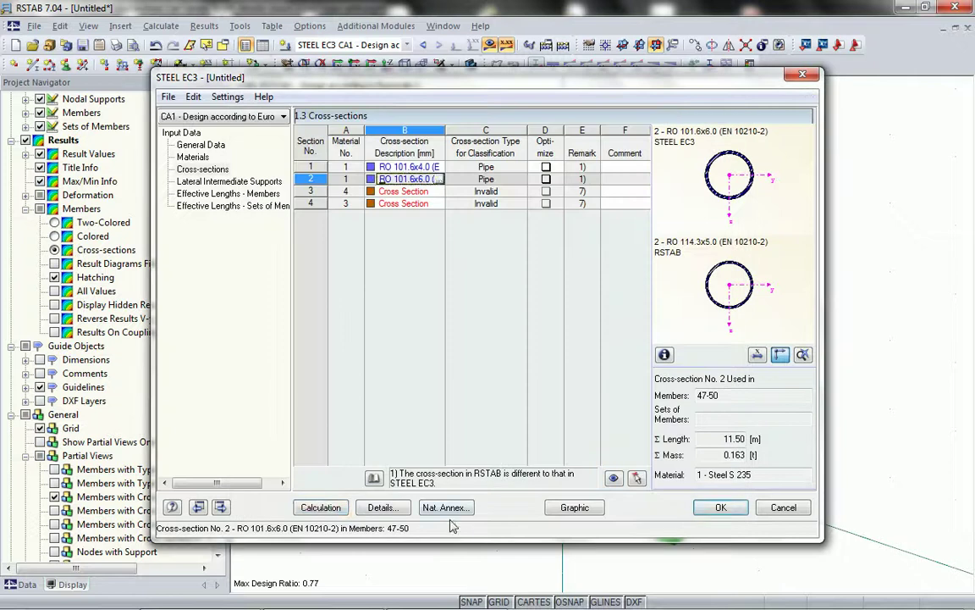
click(318, 507)
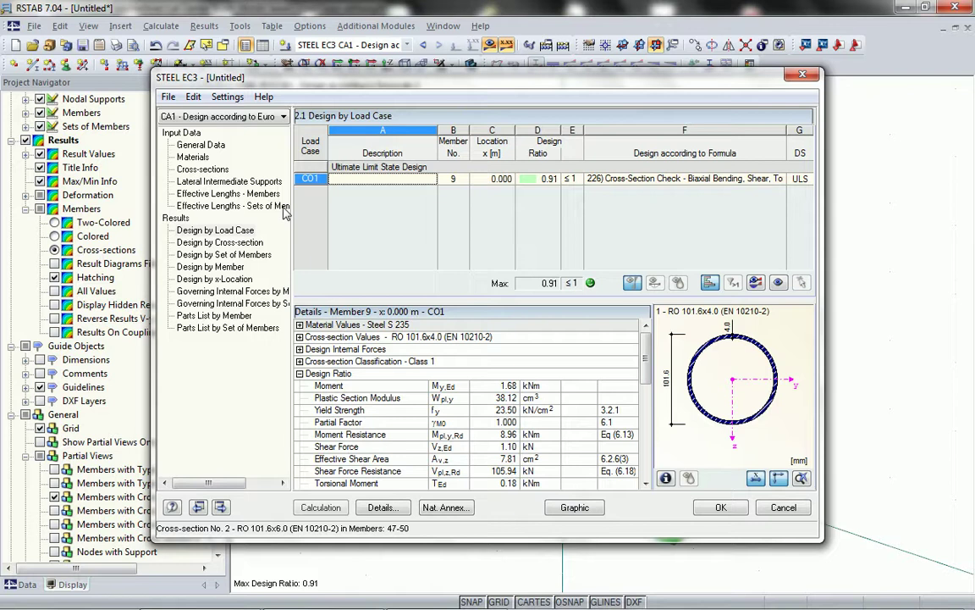
Change cross-section 2 to RO 101.6x4.0 and recalculate the design.
click(202, 169)
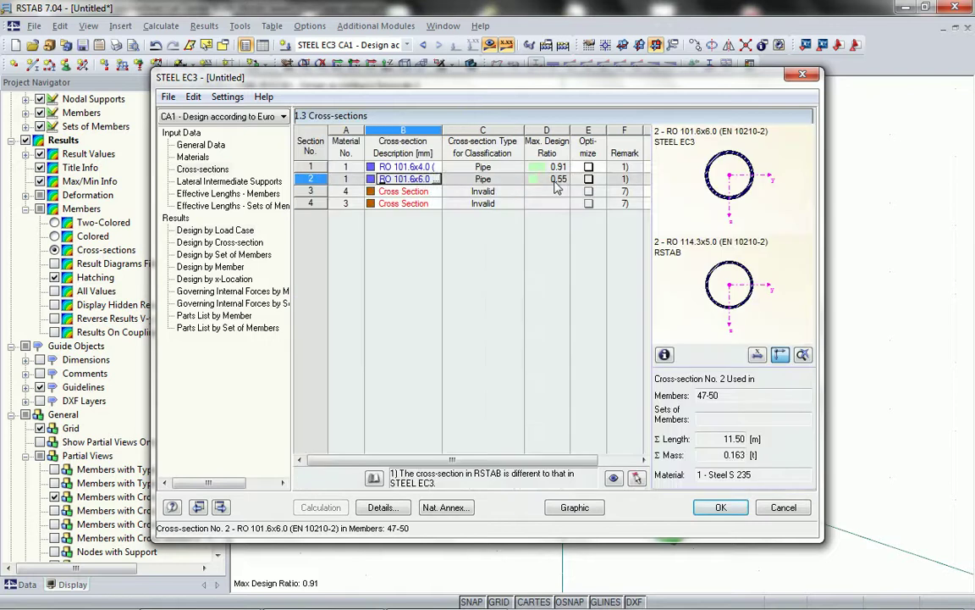
click(435, 179)
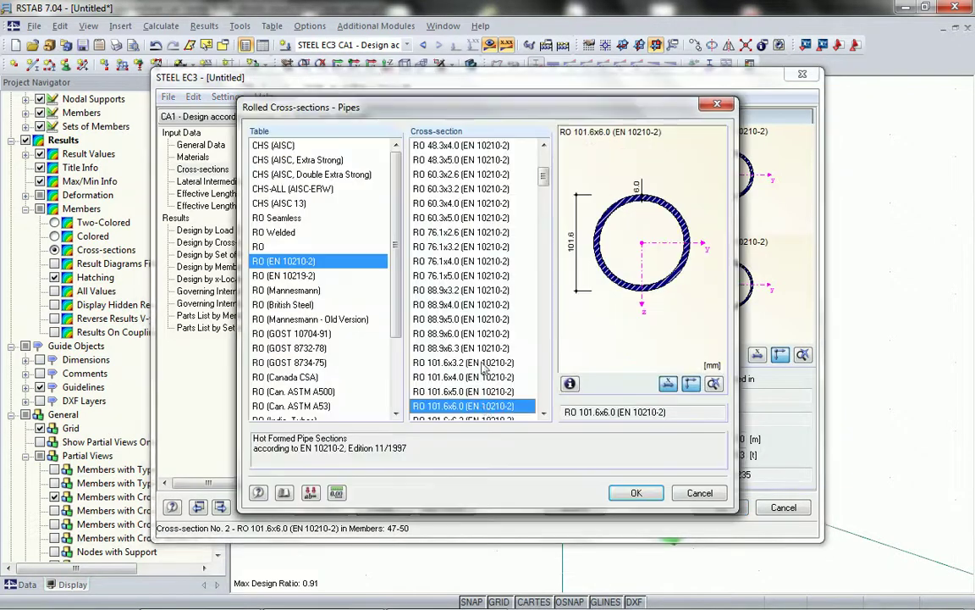
click(465, 392)
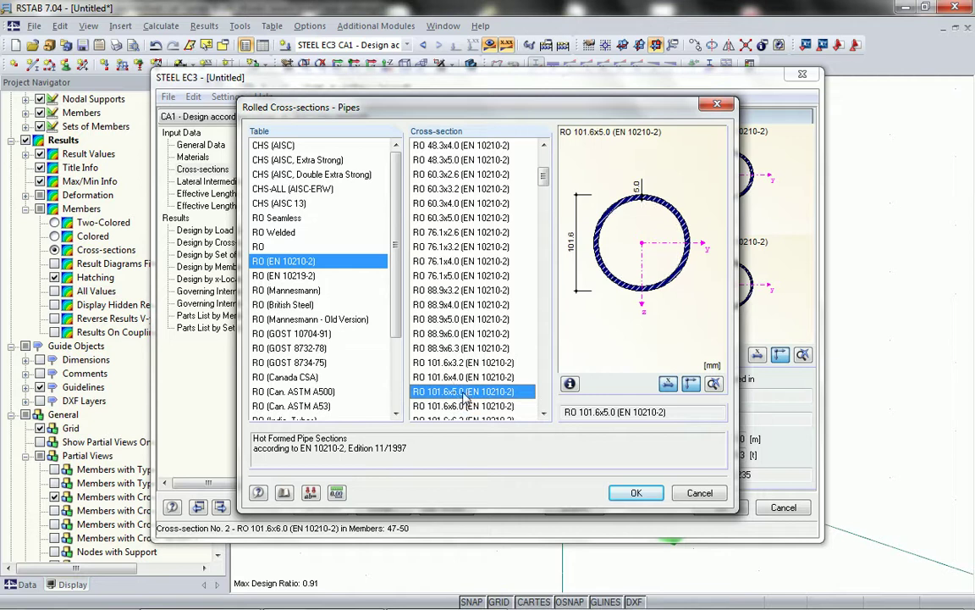
click(462, 377)
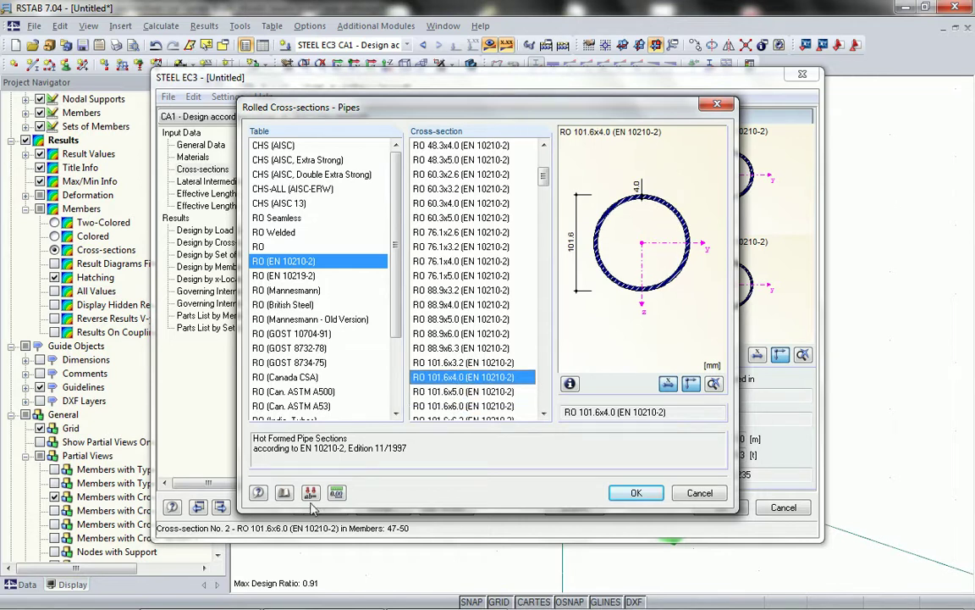
key(Return)
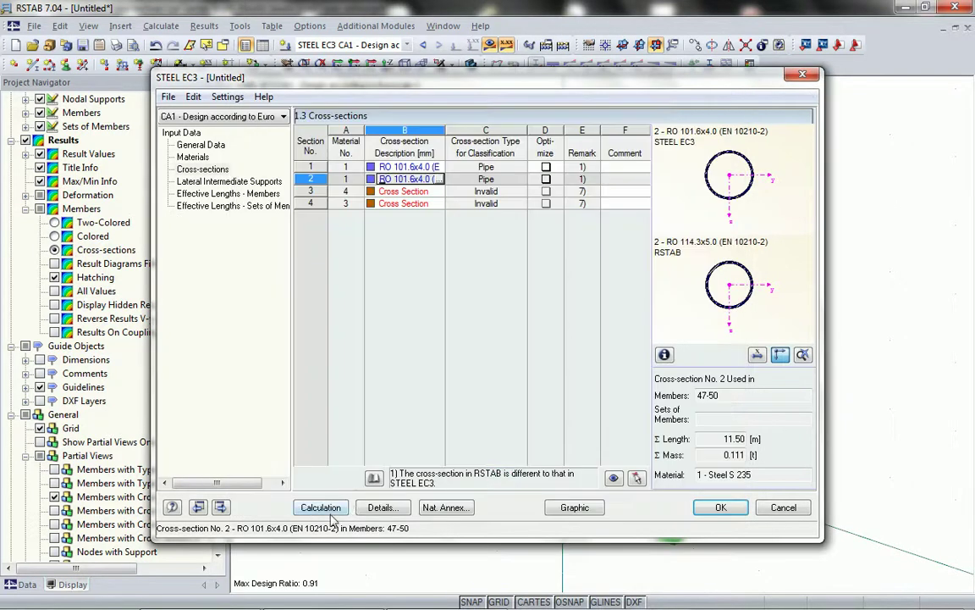
click(329, 510)
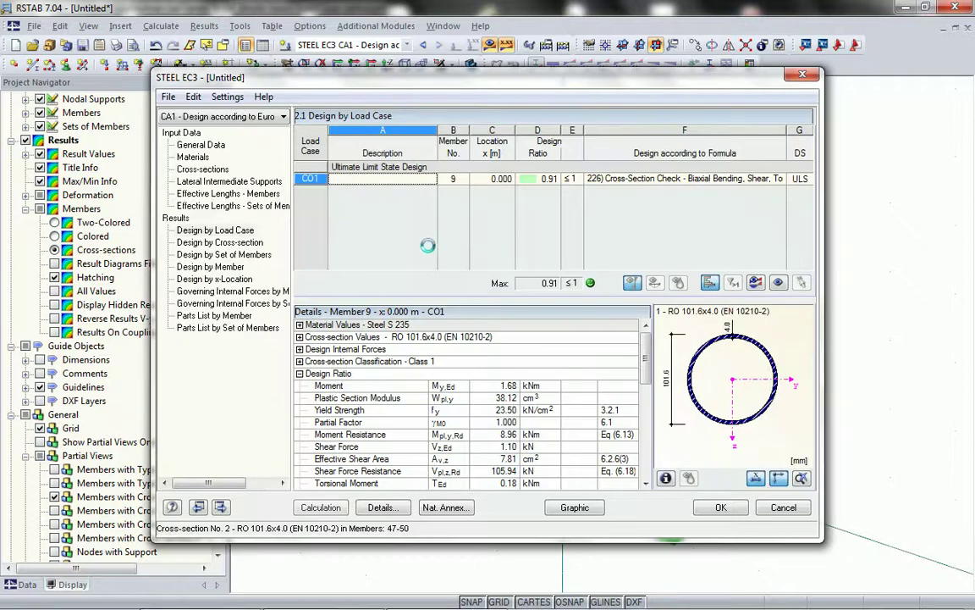
Check the per-section ratios and show the max design ratio colouring, peaking at 0.91.
click(205, 171)
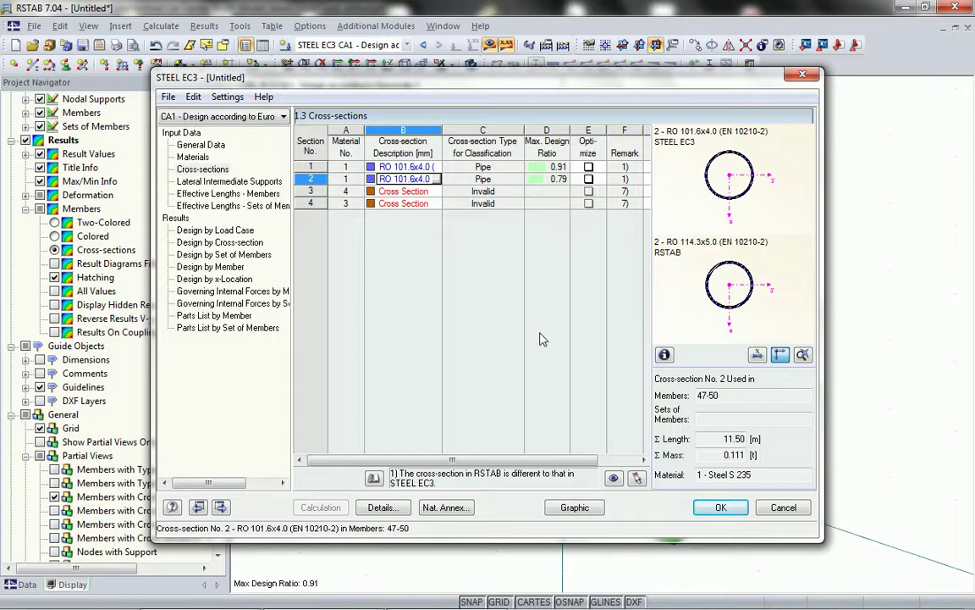
click(572, 508)
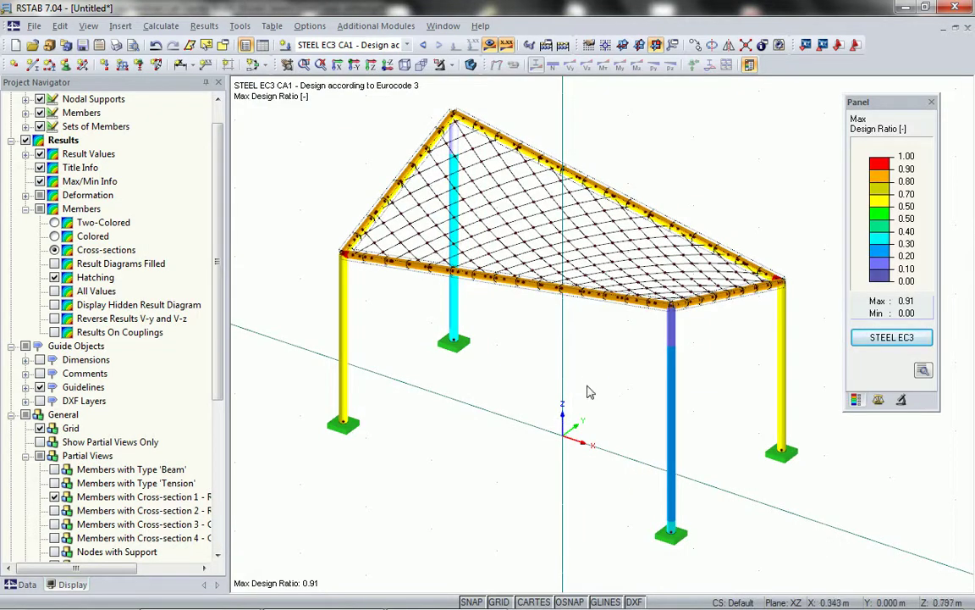
ctrl+middle_drag(596, 385, 641, 388)
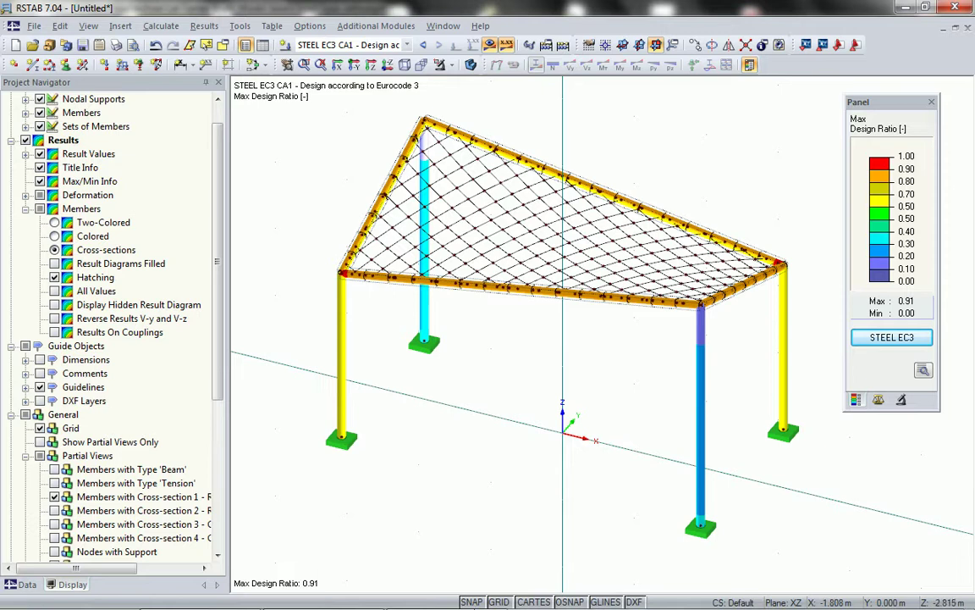
mouse_move(360, 603)
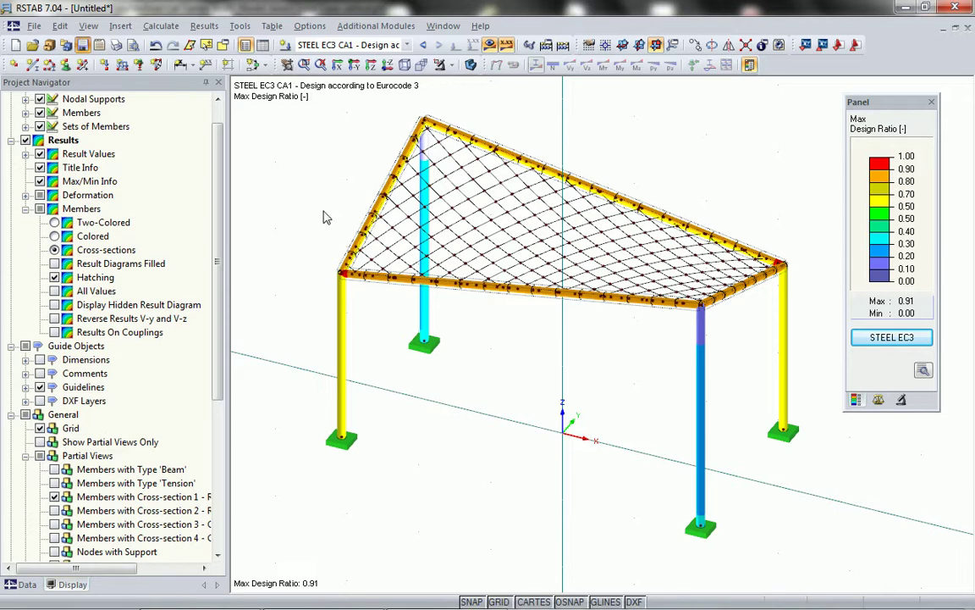
Save the model as BeamFromEasy on the desktop without creating a project, and reopen STEEL EC3.
key(ctrl+s)
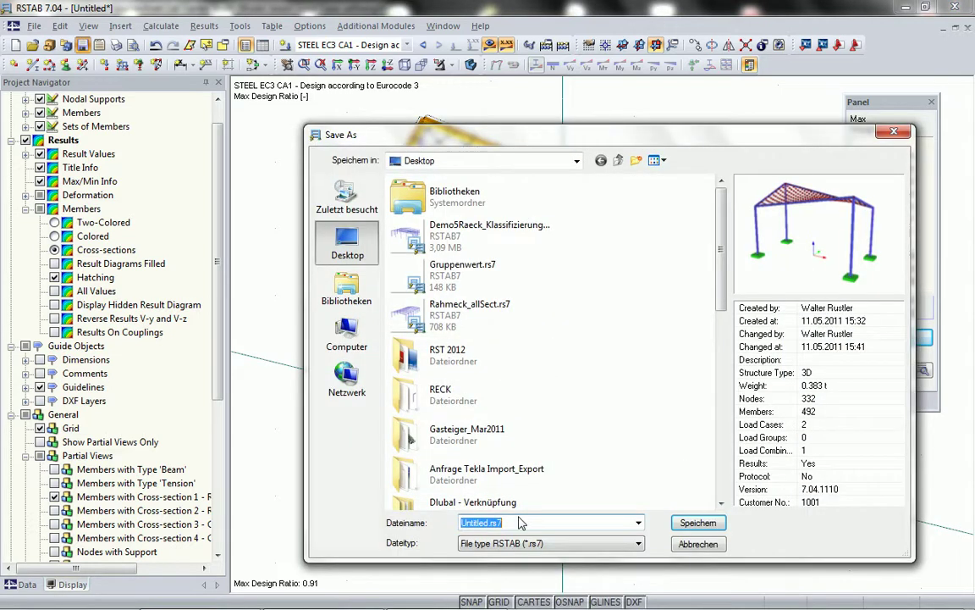
click(491, 522)
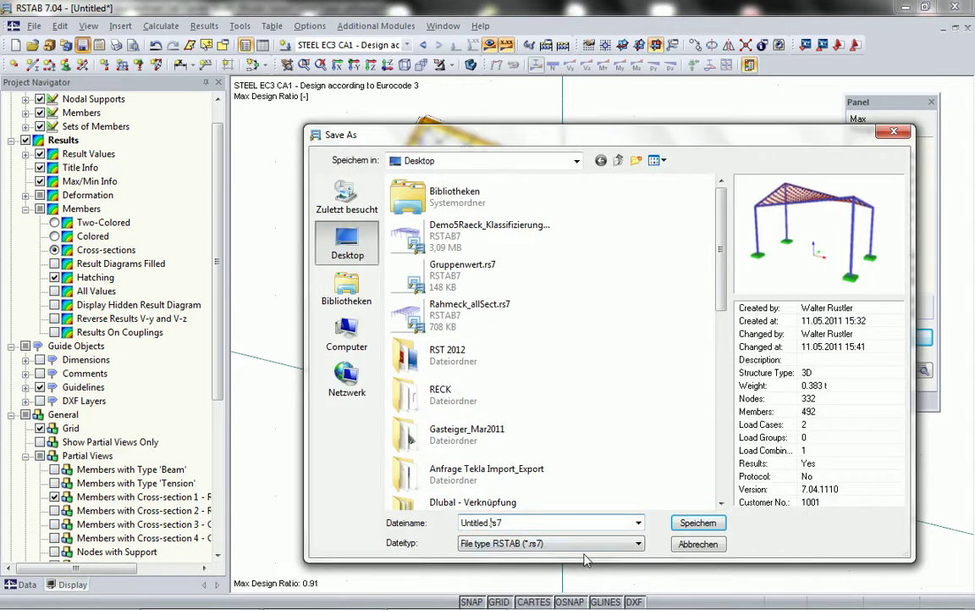
key(ctrl+a)
key(BackSpace)
click(698, 522)
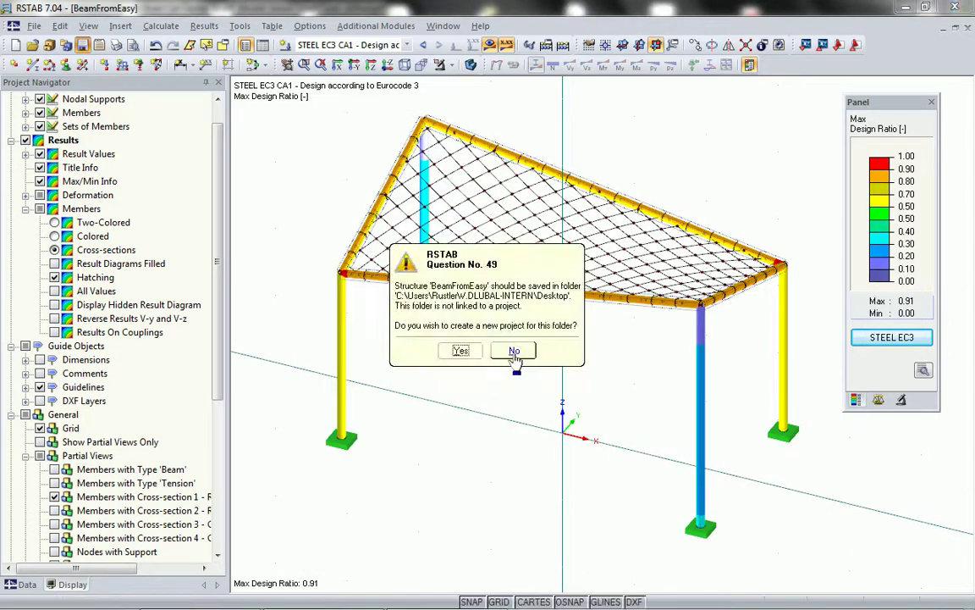
click(514, 350)
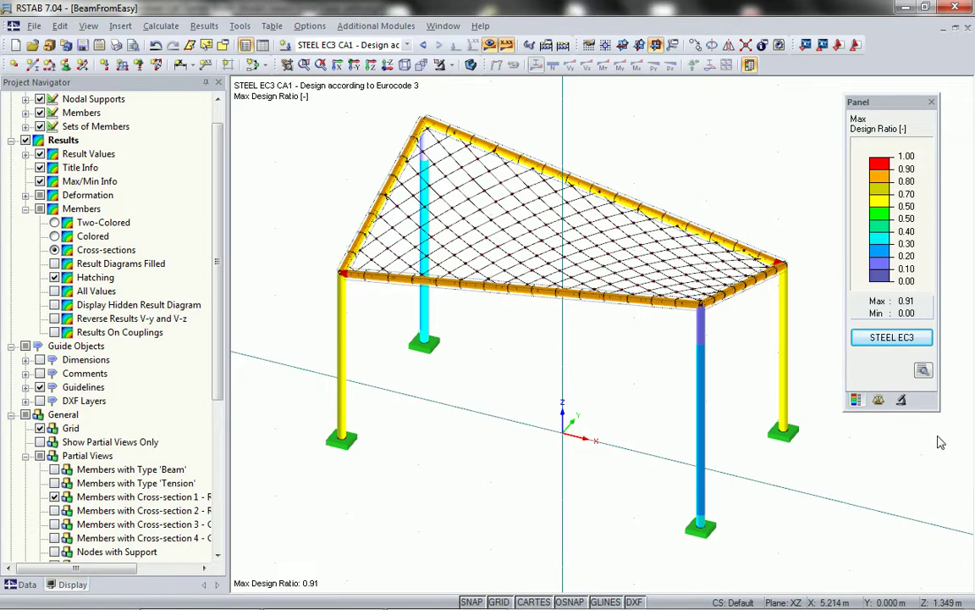
click(894, 337)
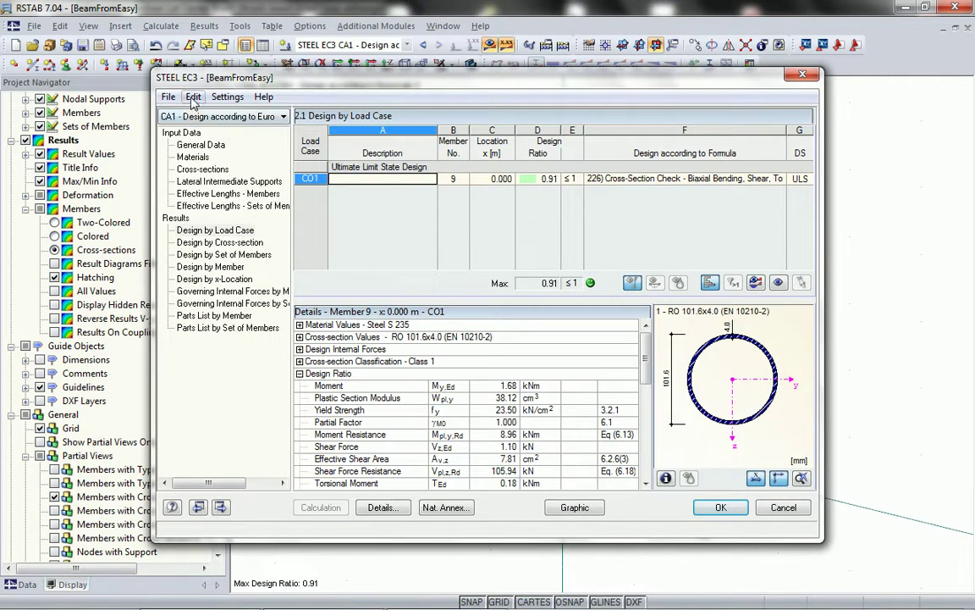
From the 1.3 Cross-sections table, export the pipe sections to RSTAB, confirming all prompts.
click(194, 98)
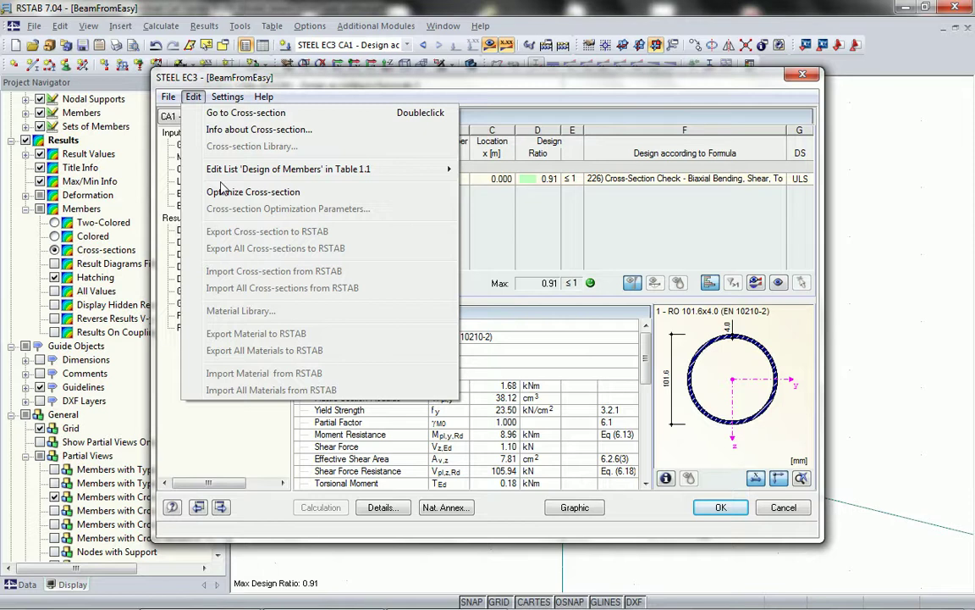
click(539, 90)
click(222, 169)
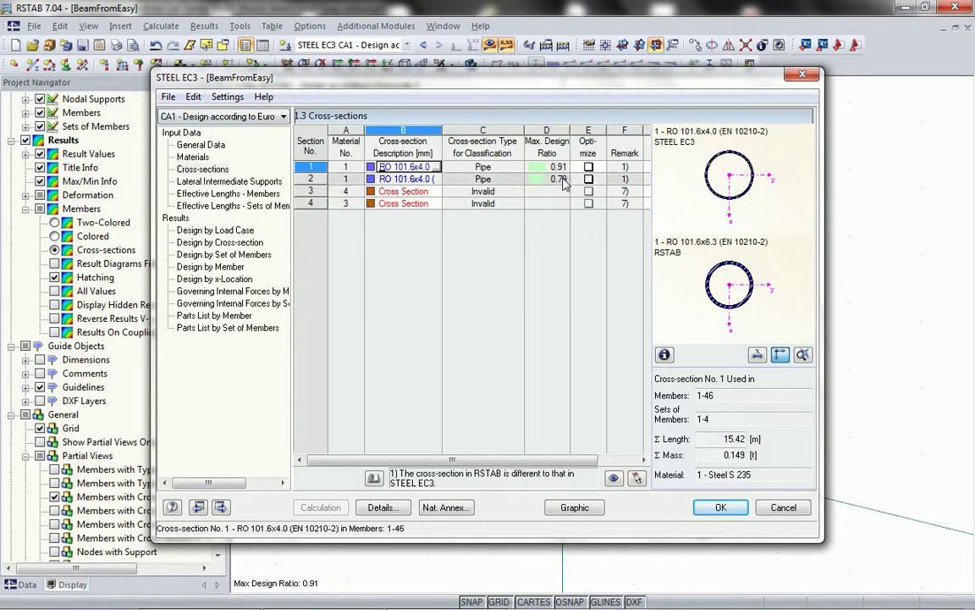
click(194, 97)
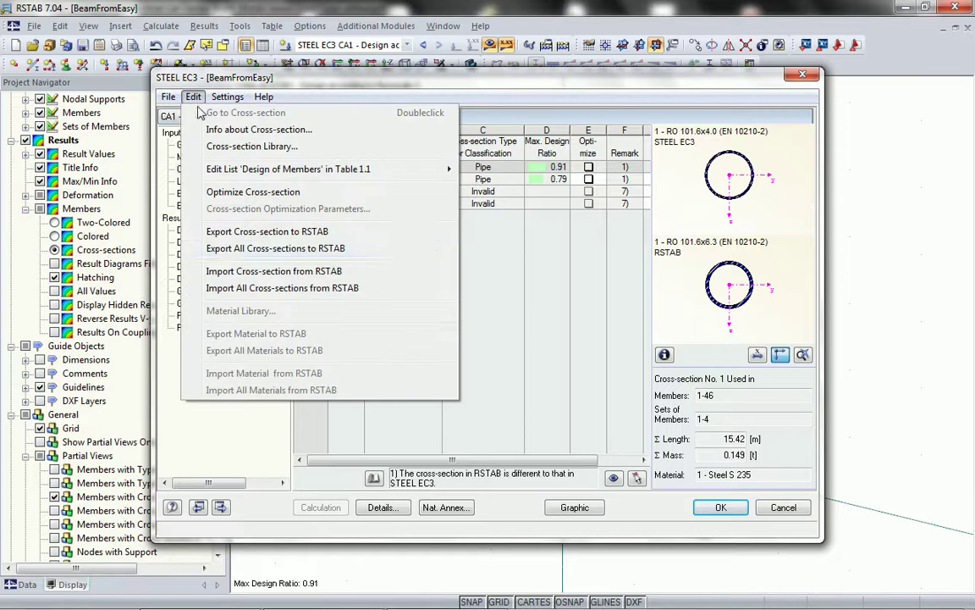
click(233, 232)
click(457, 345)
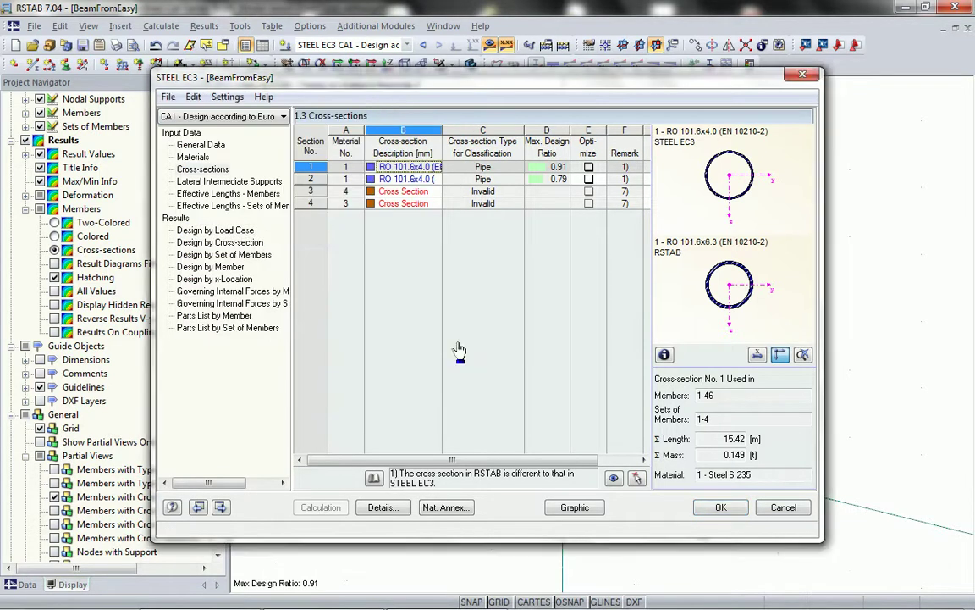
click(458, 351)
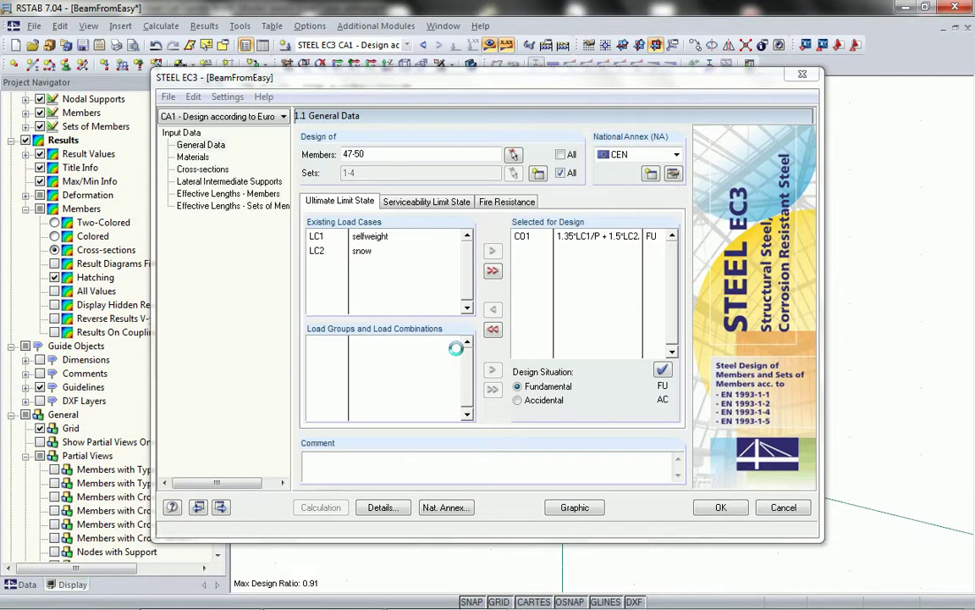
click(486, 344)
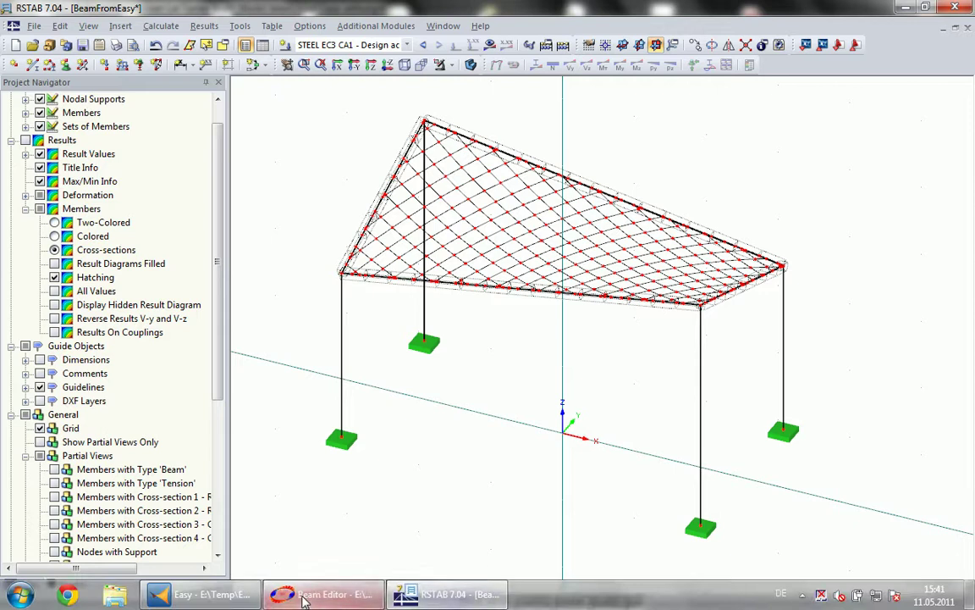
In Beam Editor, expand the Model branch and list the cross sections.
click(315, 595)
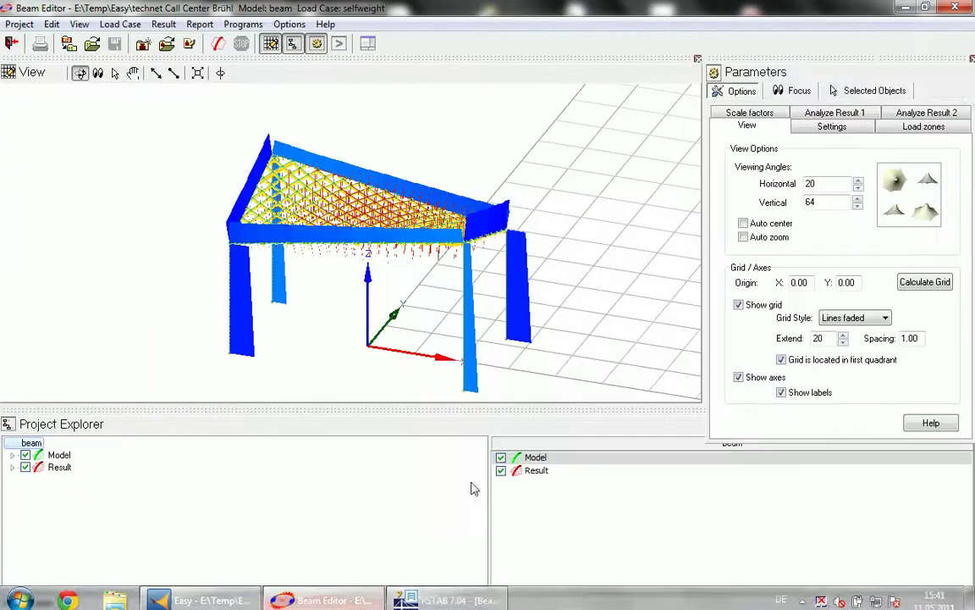
double_click(59, 454)
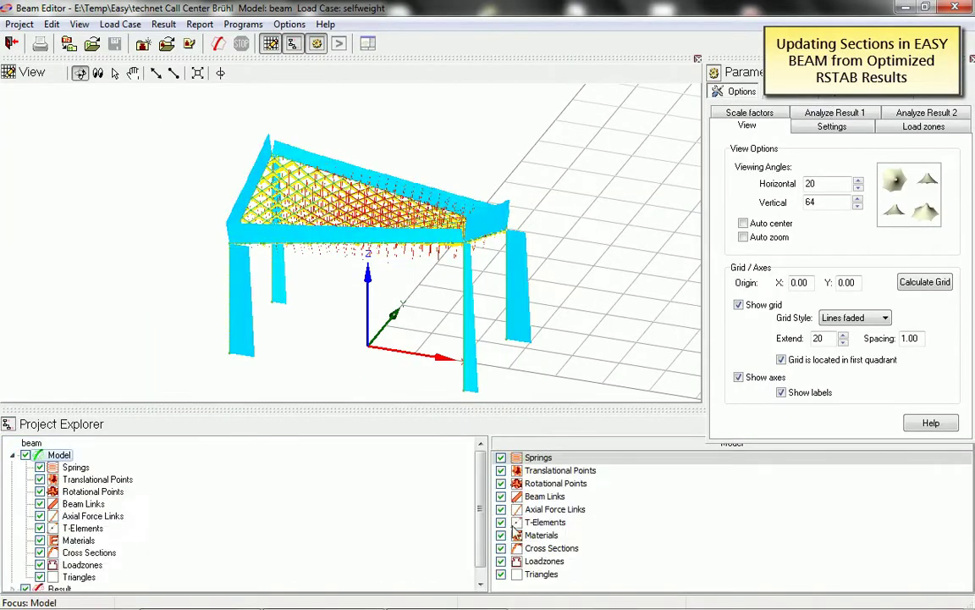
click(89, 552)
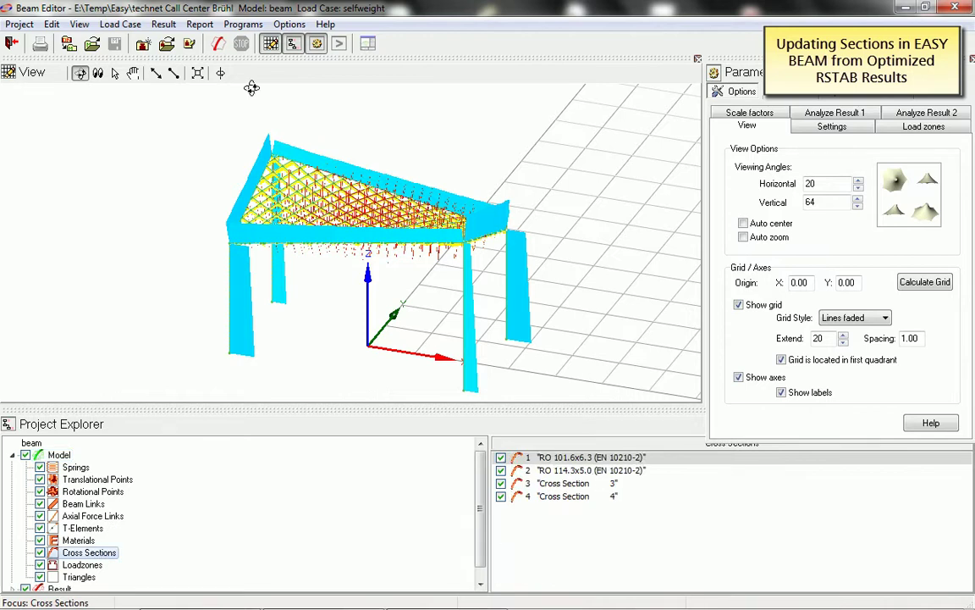
Import cross sections from the active RSTAB model so both read RO 101.6x4.0.
click(288, 25)
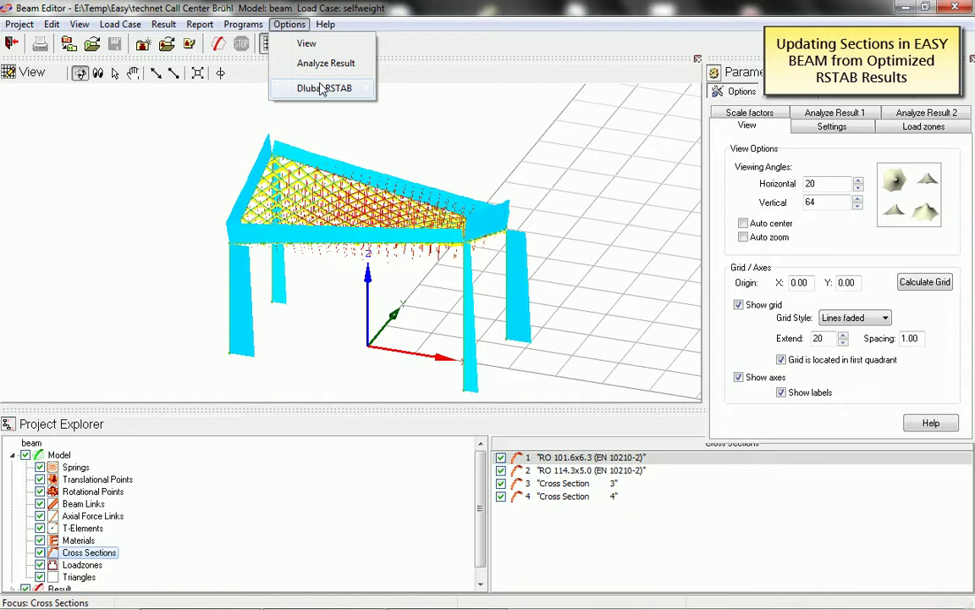
mouse_move(301, 87)
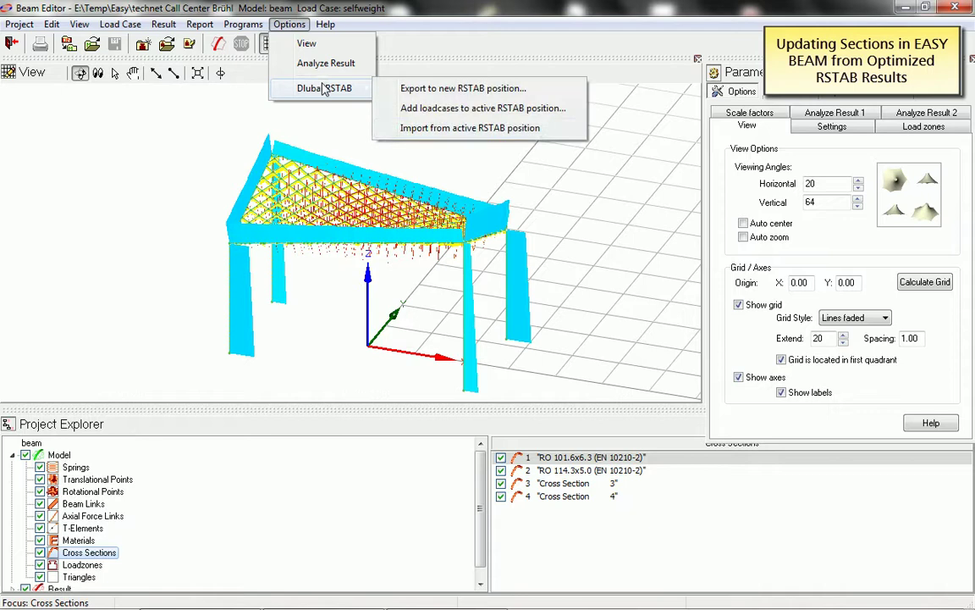
click(475, 129)
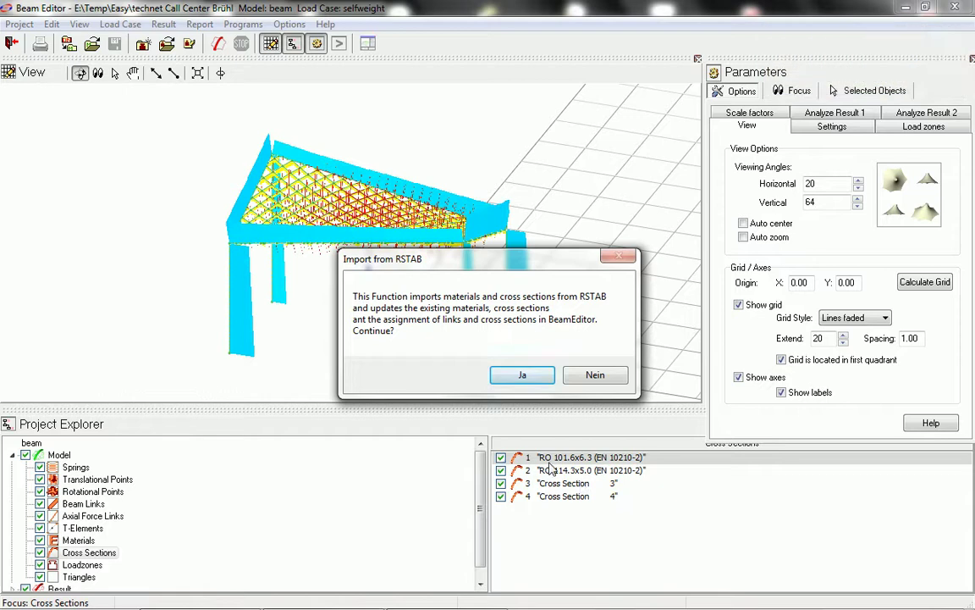
click(523, 375)
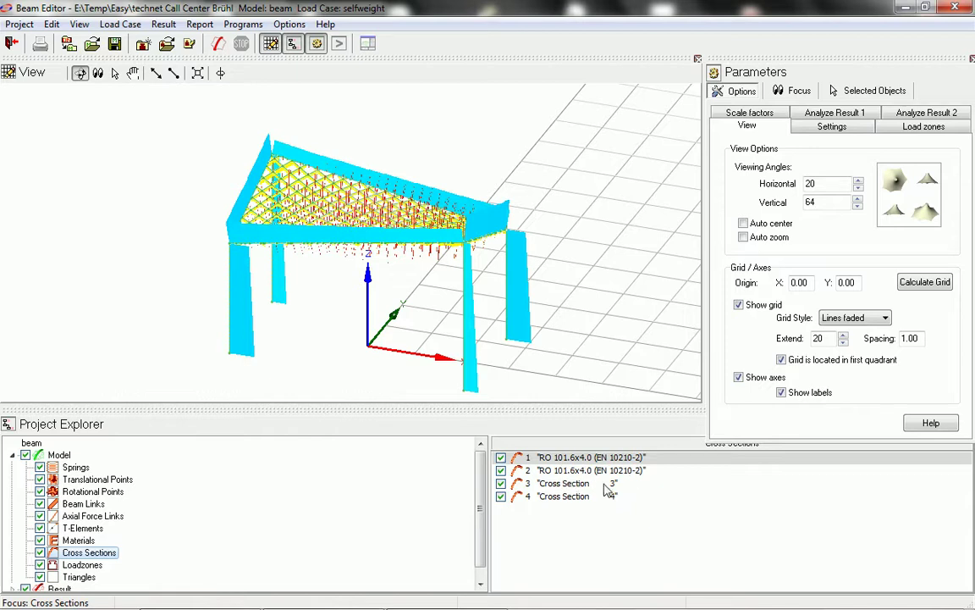
click(645, 472)
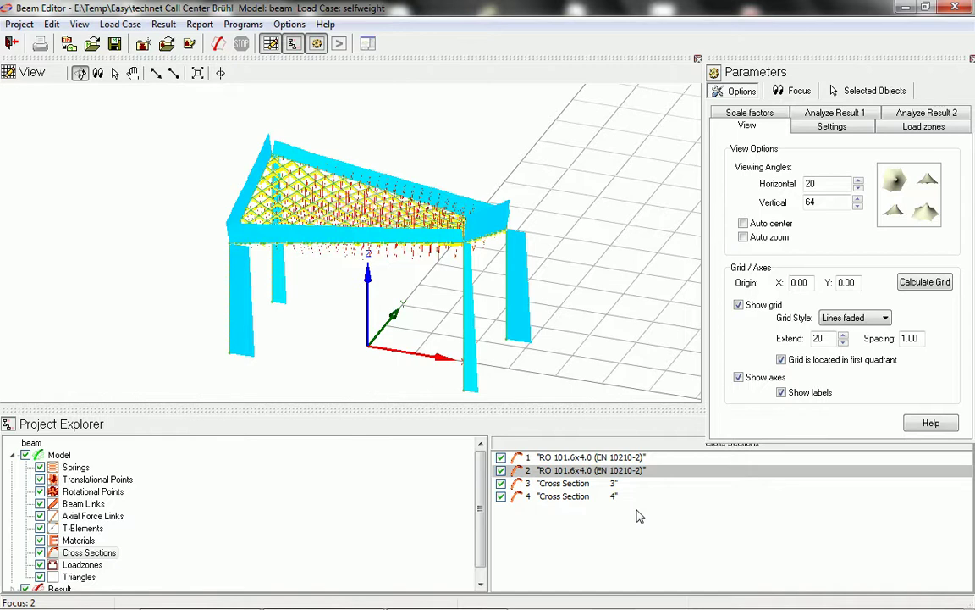
mouse_move(592, 607)
click(493, 597)
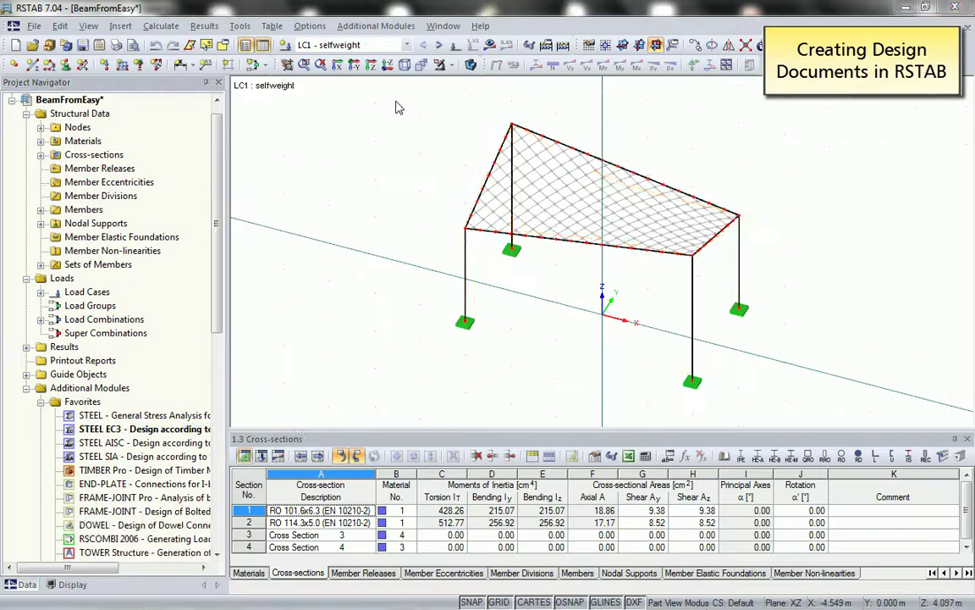
Display self-weight results through M-z and M-y, ending on axial forces N (-0.26 to -1.07 kN).
click(496, 65)
middle_drag(555, 344, 516, 343)
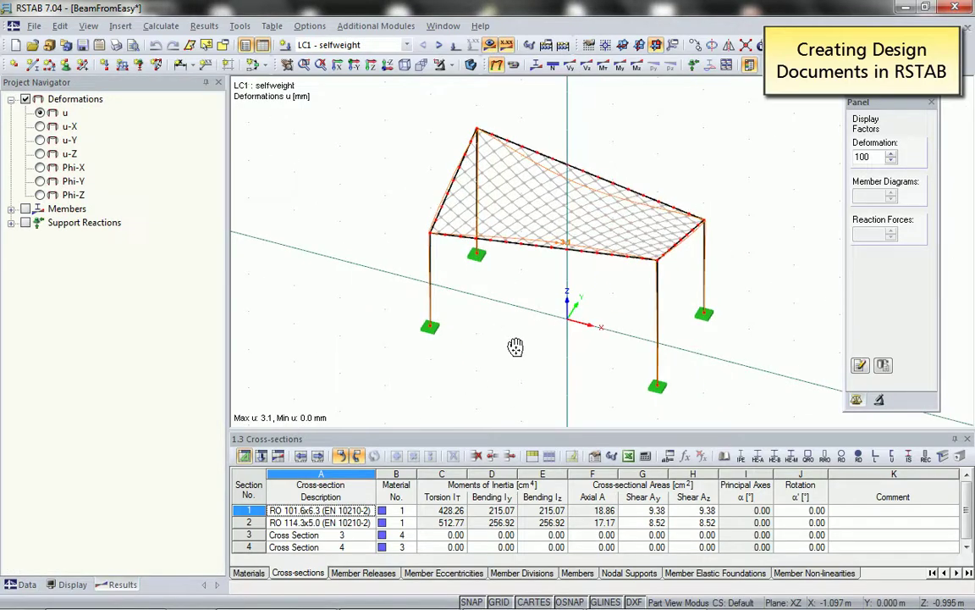
click(546, 68)
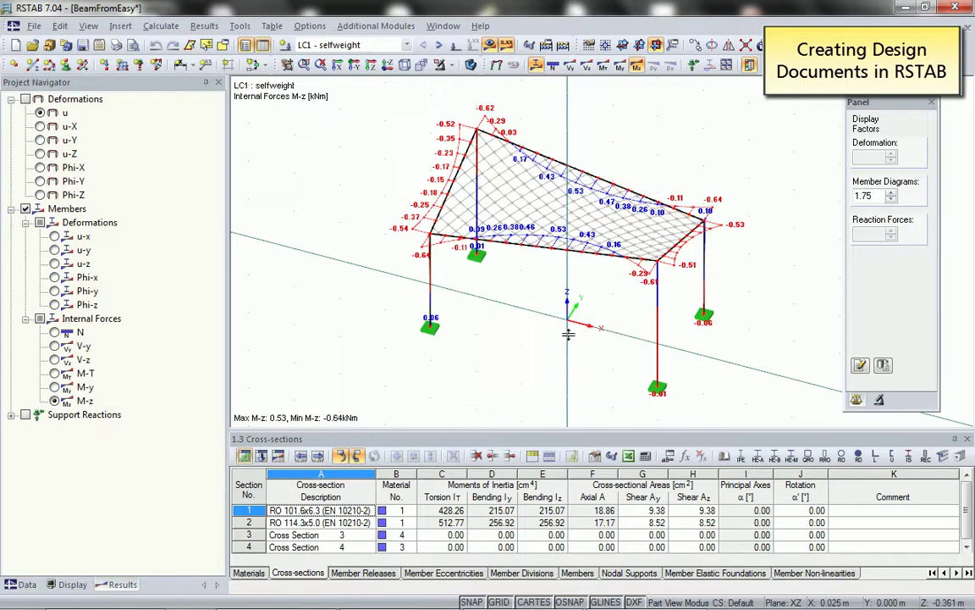
click(620, 67)
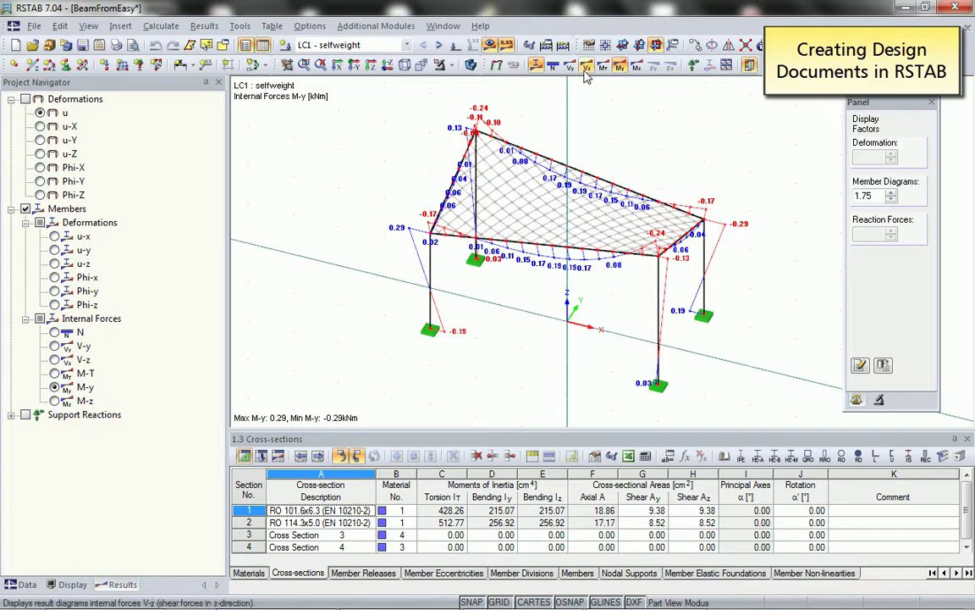
click(552, 65)
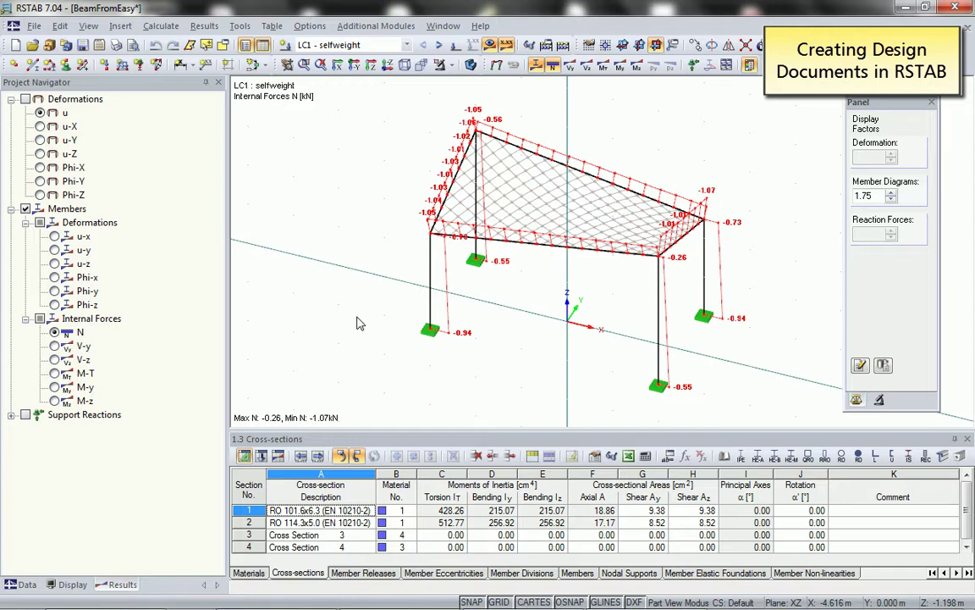
click(20, 584)
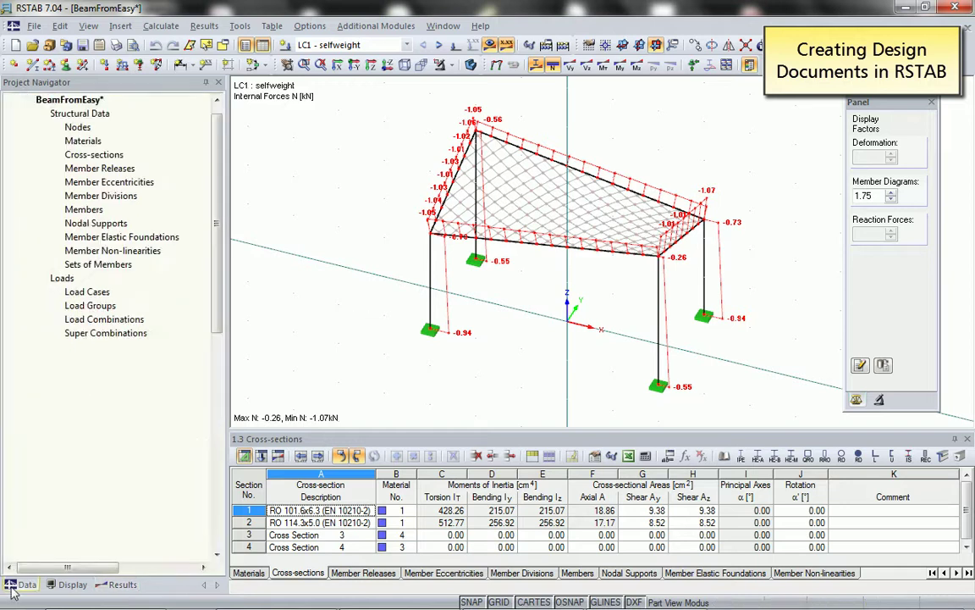
Create report No. 1 'Easy Beam' from template 9 - Easy Beam with a cover sheet.
right_click(77, 364)
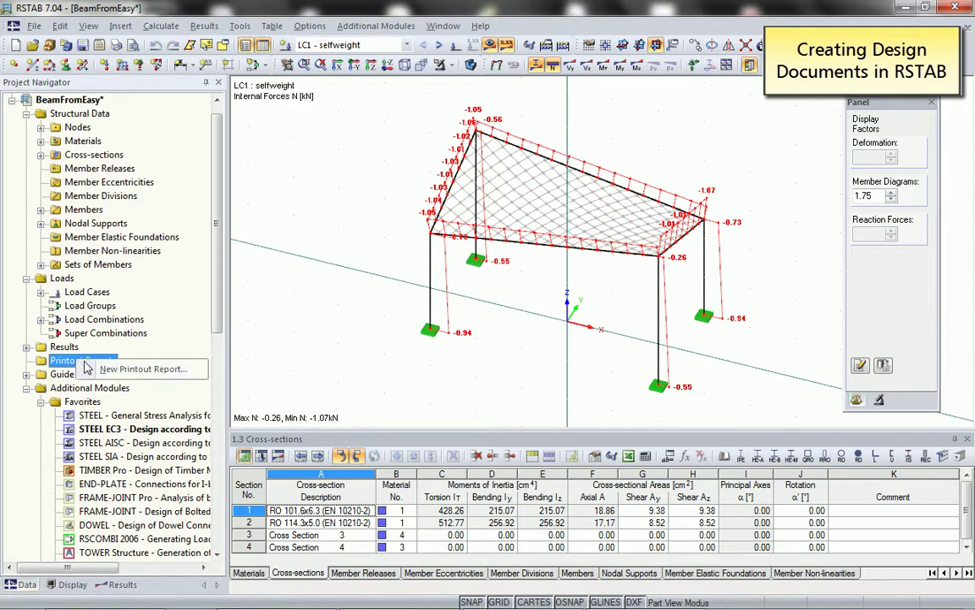
click(110, 374)
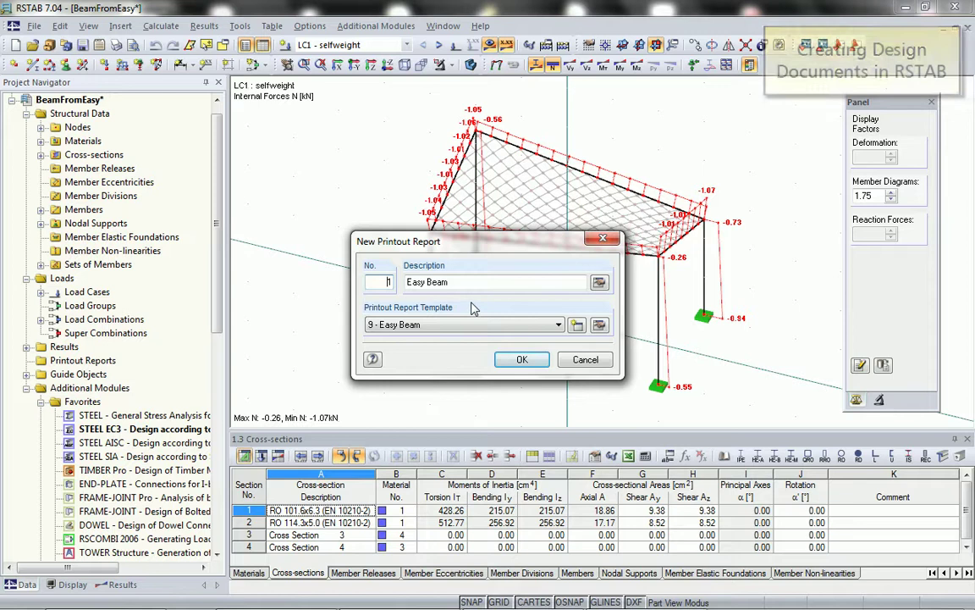
click(529, 359)
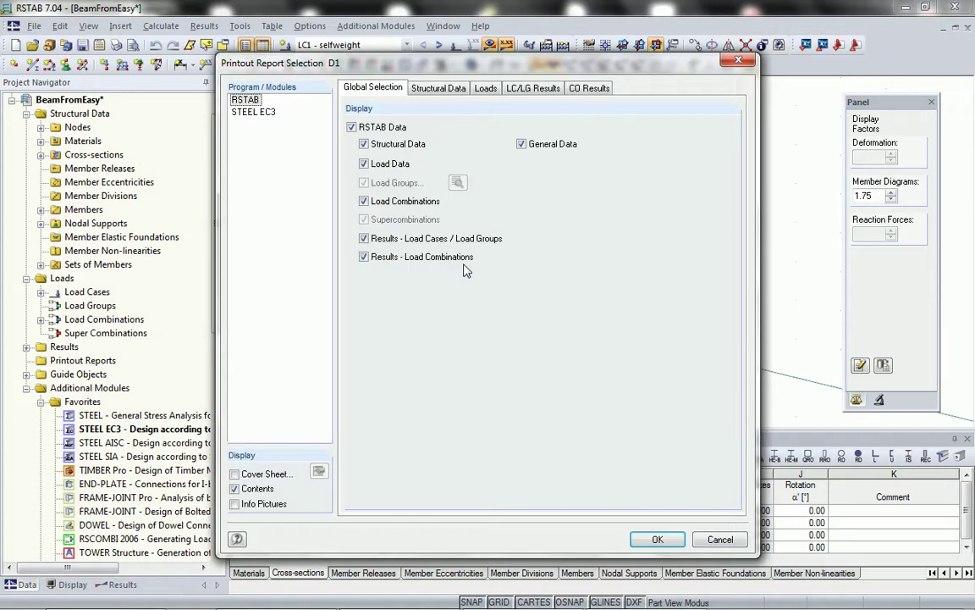
click(235, 474)
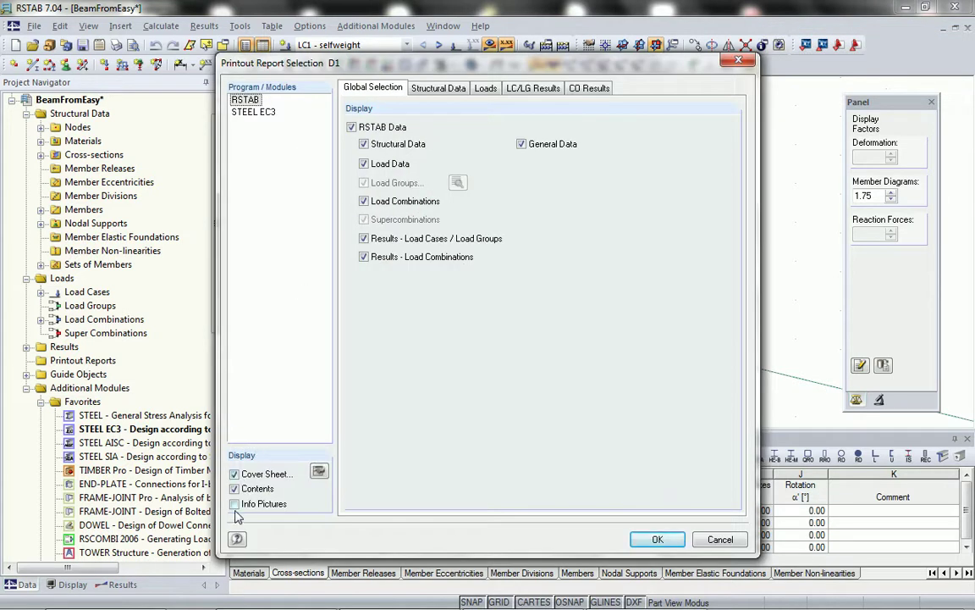
click(319, 472)
click(375, 199)
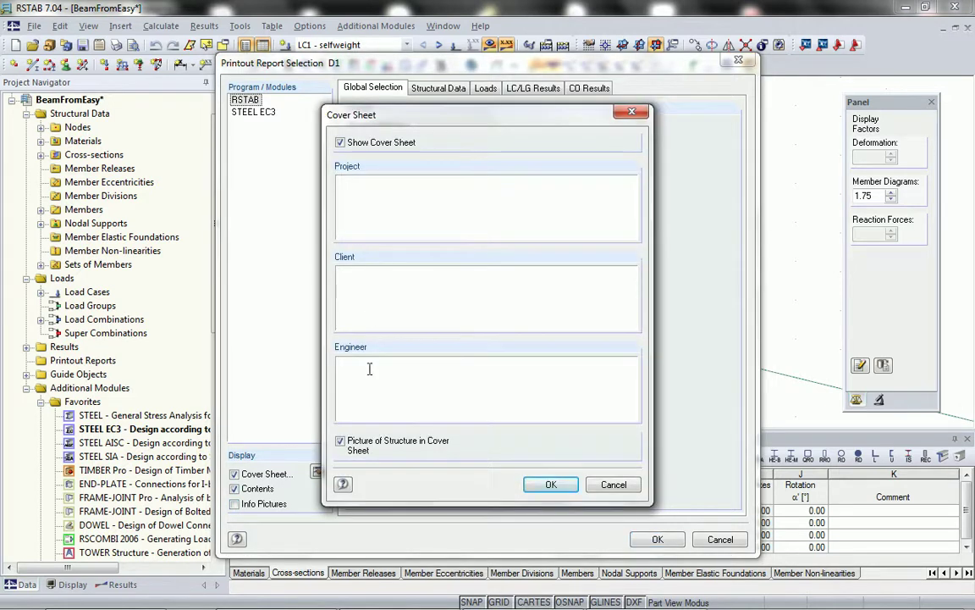
click(551, 484)
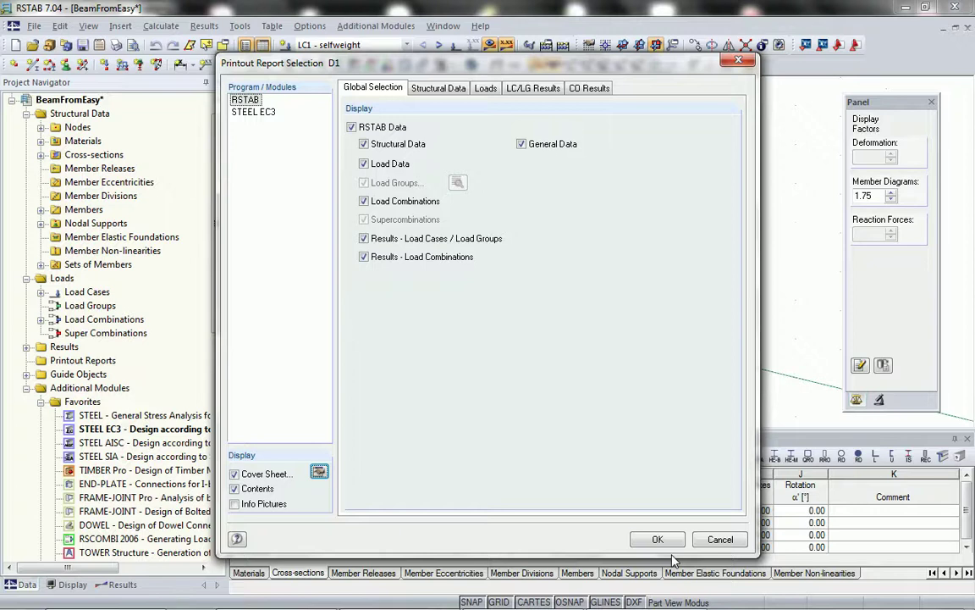
click(657, 539)
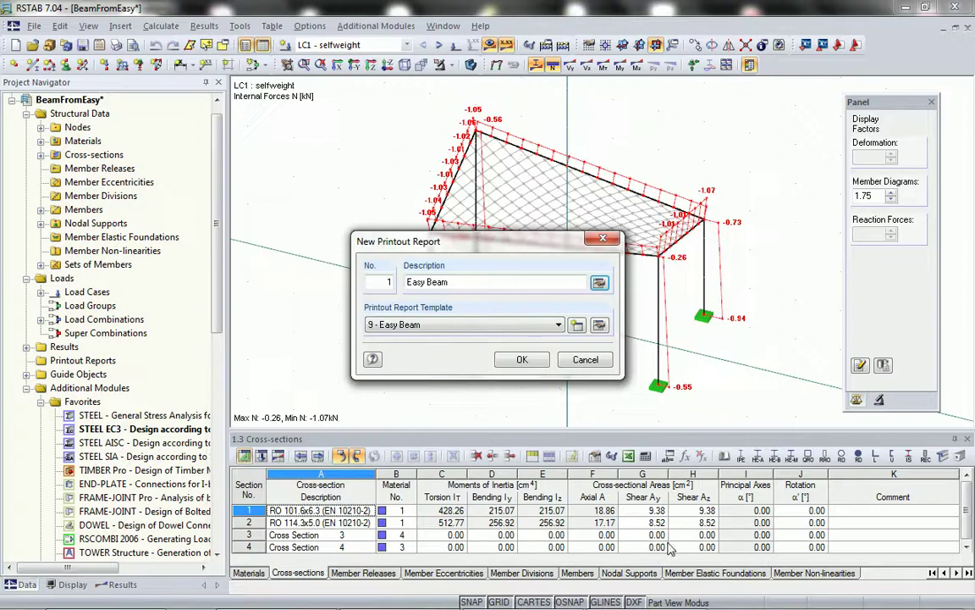
click(523, 359)
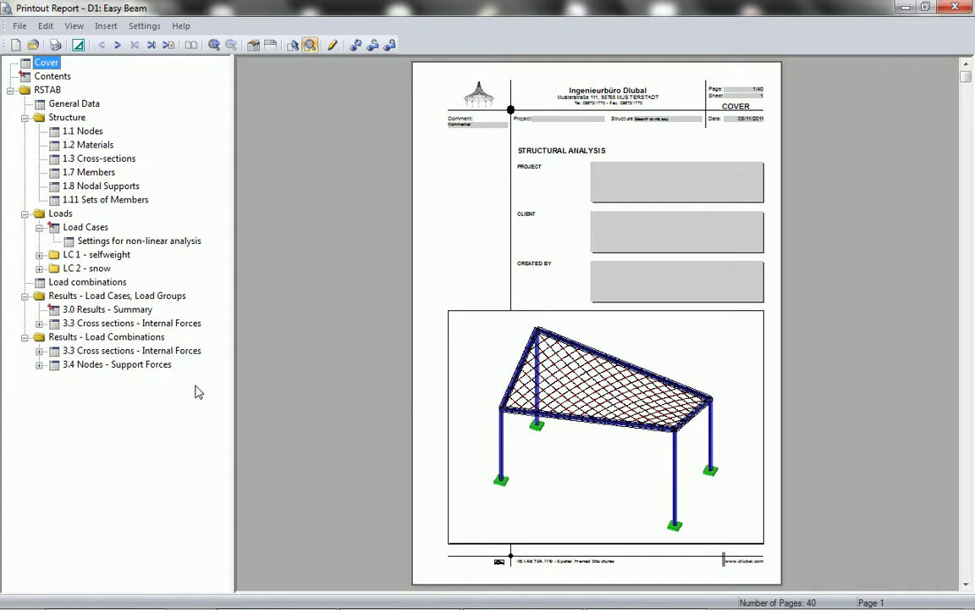
Browse the contents, Nodes through Sets of Members tables, load case settings and results summary.
click(52, 75)
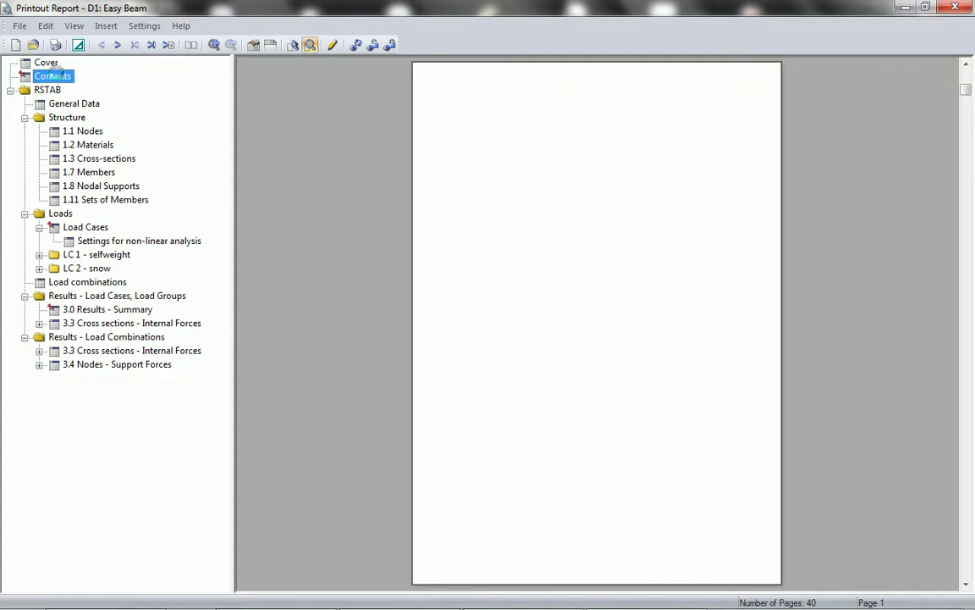
click(73, 132)
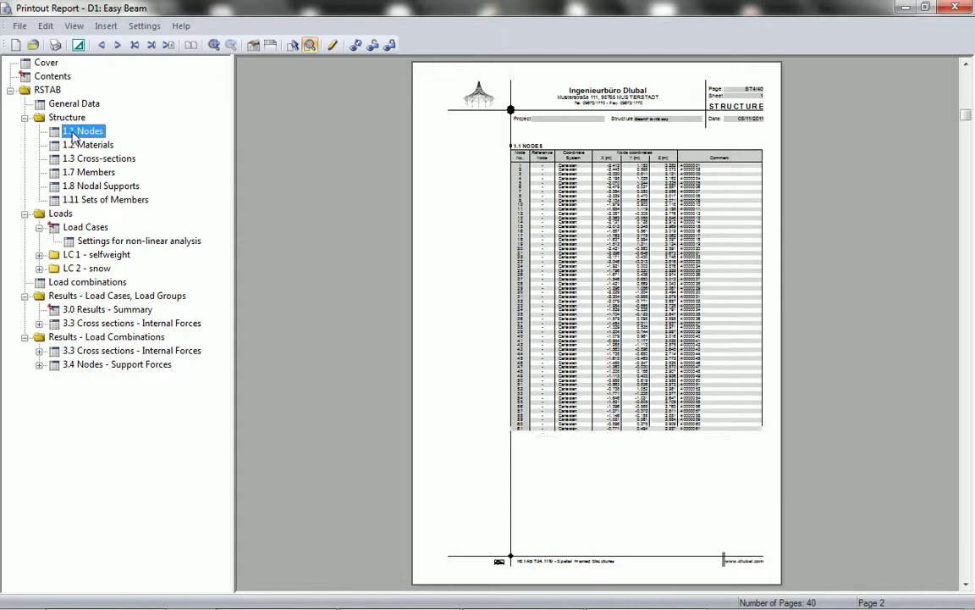
click(82, 149)
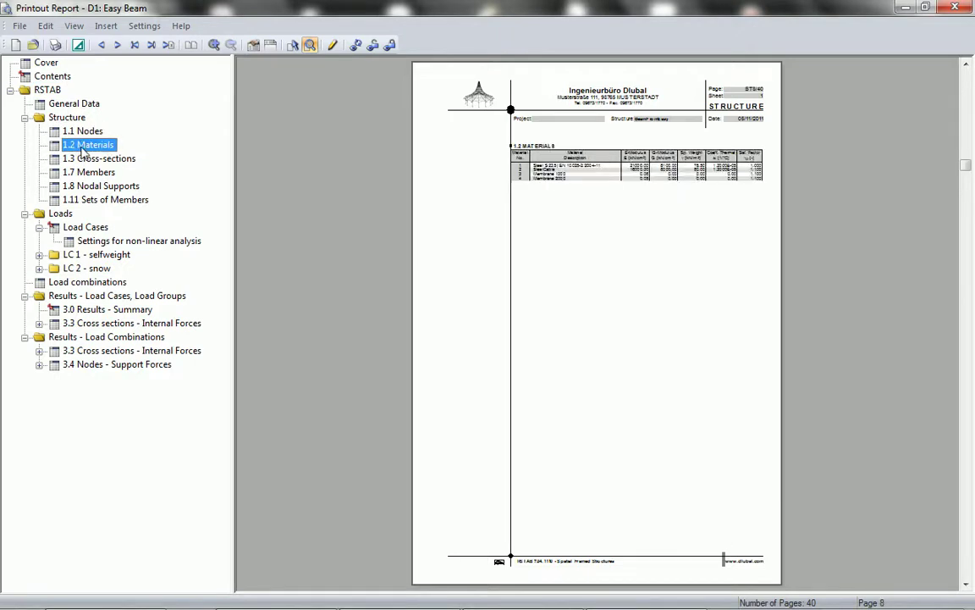
click(85, 164)
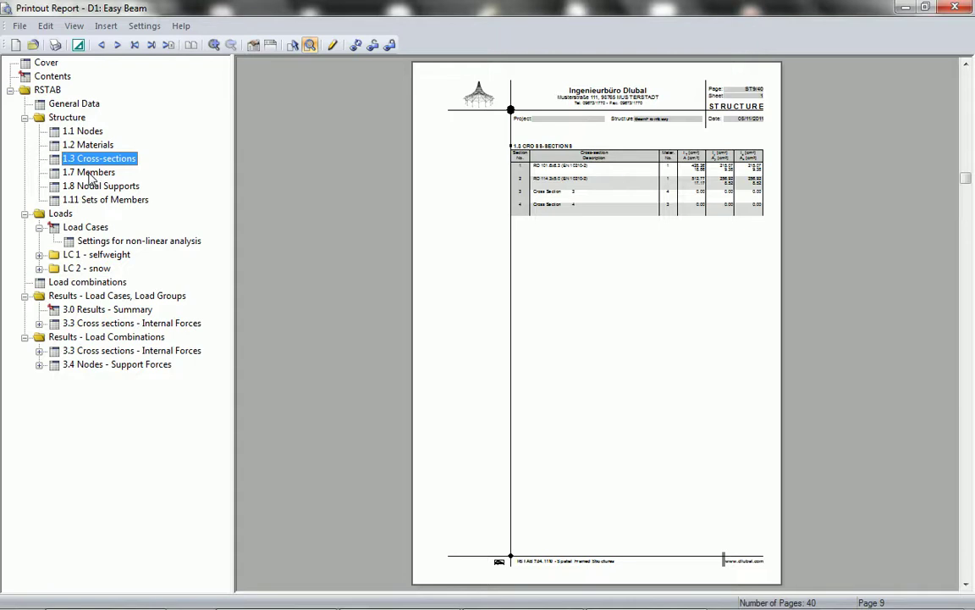
click(91, 174)
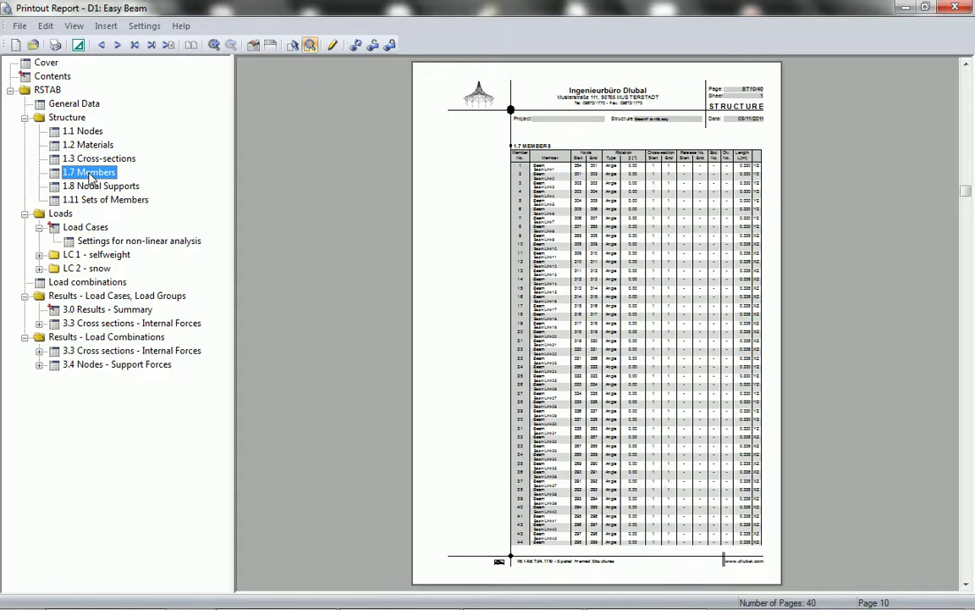
click(95, 188)
click(98, 201)
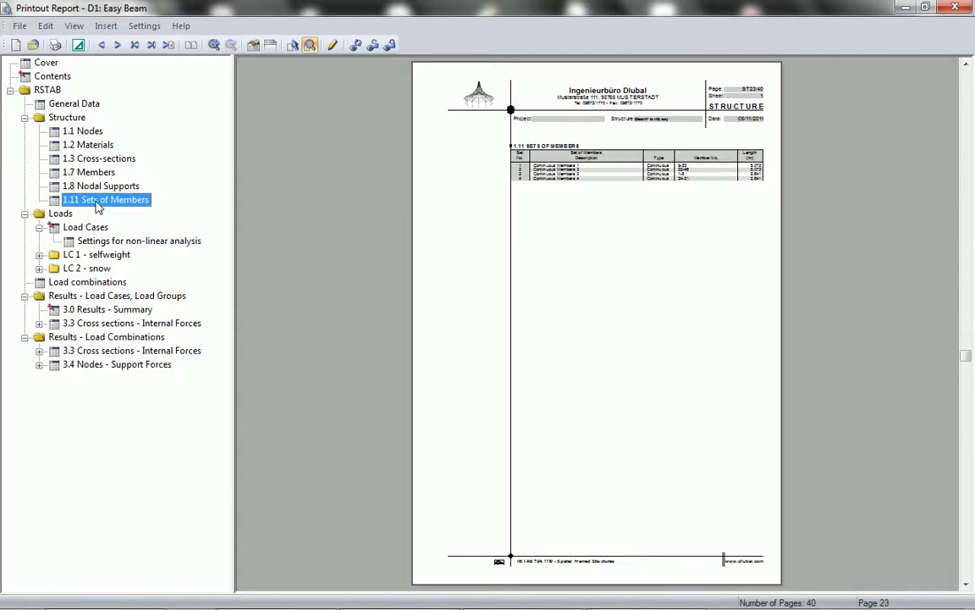
click(114, 243)
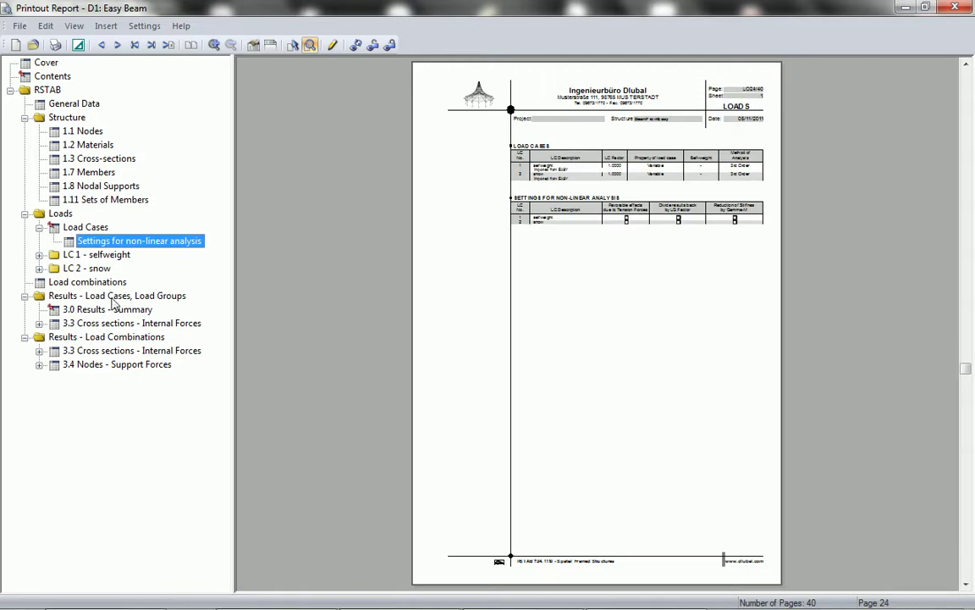
click(112, 298)
click(520, 173)
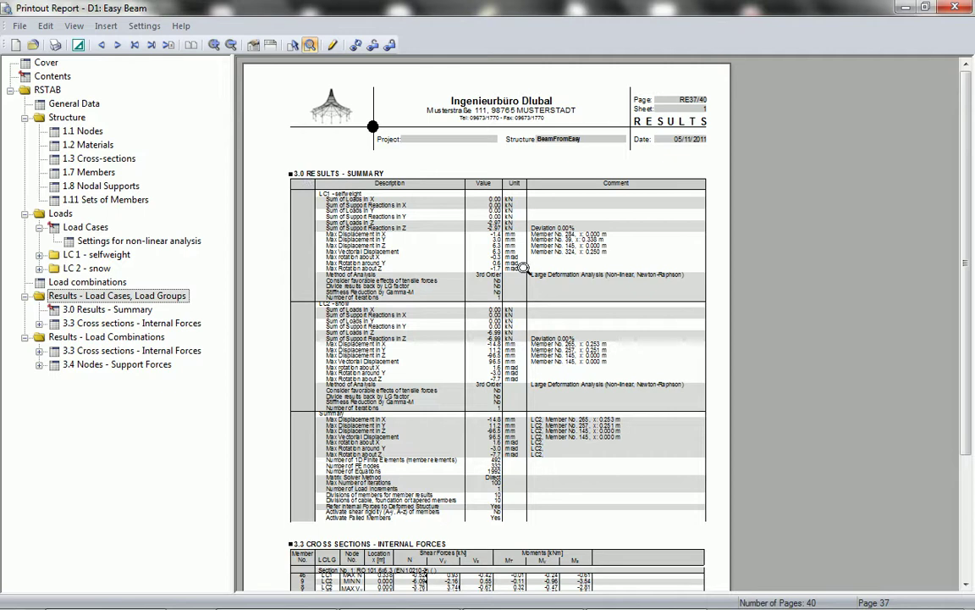
Add the isometric Deformation, View graphic to the load case results printout.
click(230, 44)
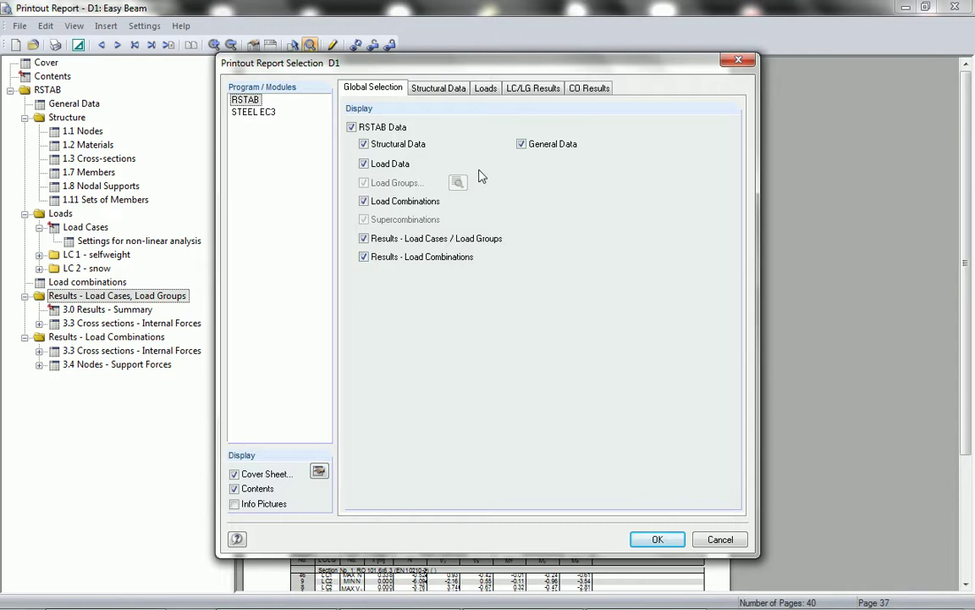
click(518, 90)
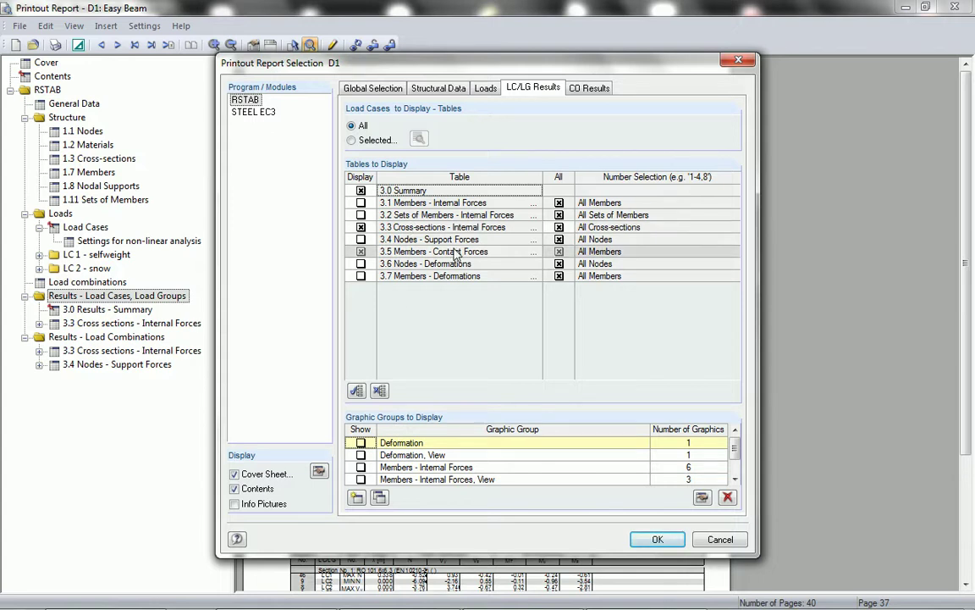
click(361, 455)
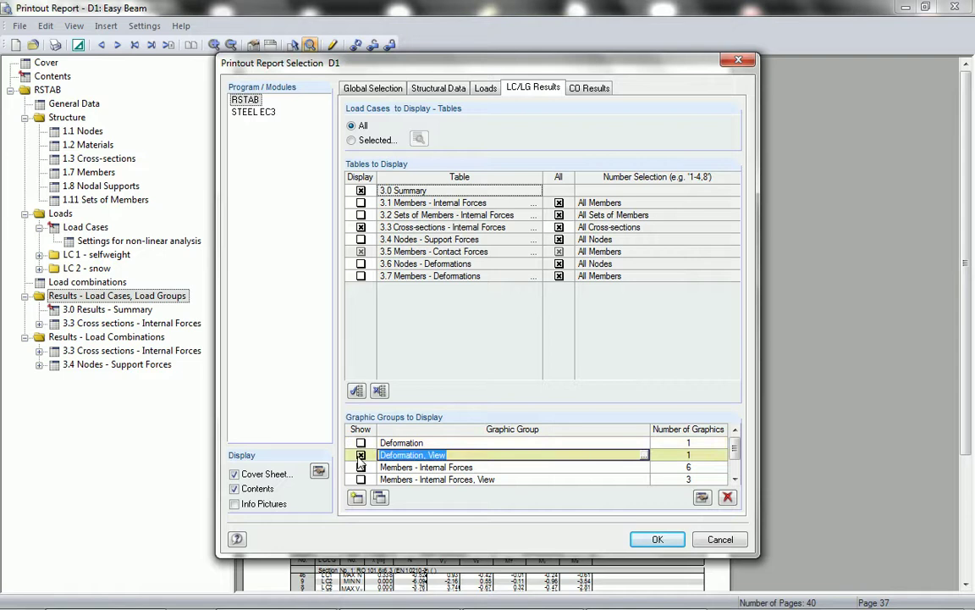
click(645, 455)
click(406, 137)
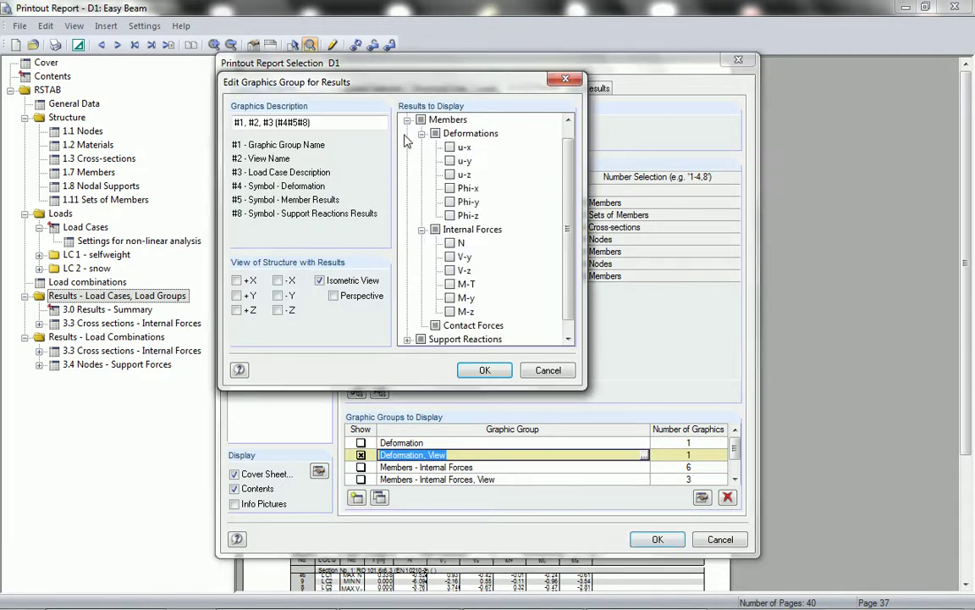
click(407, 120)
click(408, 121)
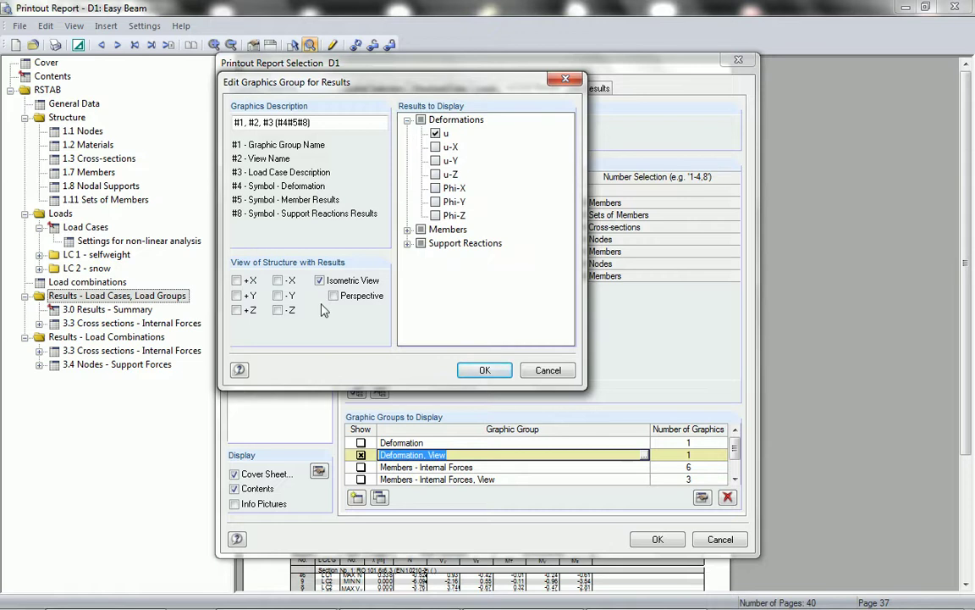
click(471, 370)
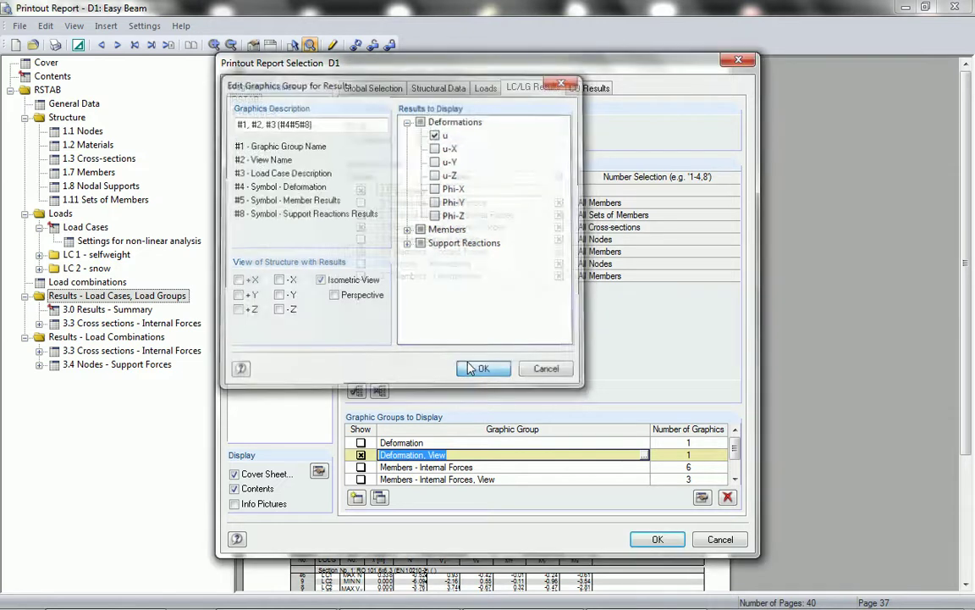
Add Deformation, View and Members - Internal Forces graphics to the load combination results.
click(587, 90)
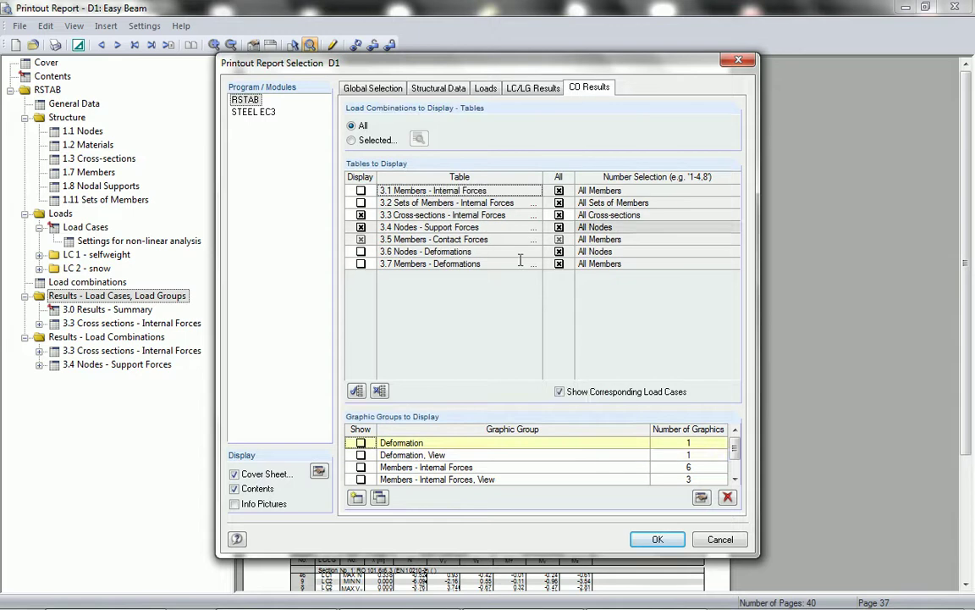
click(361, 454)
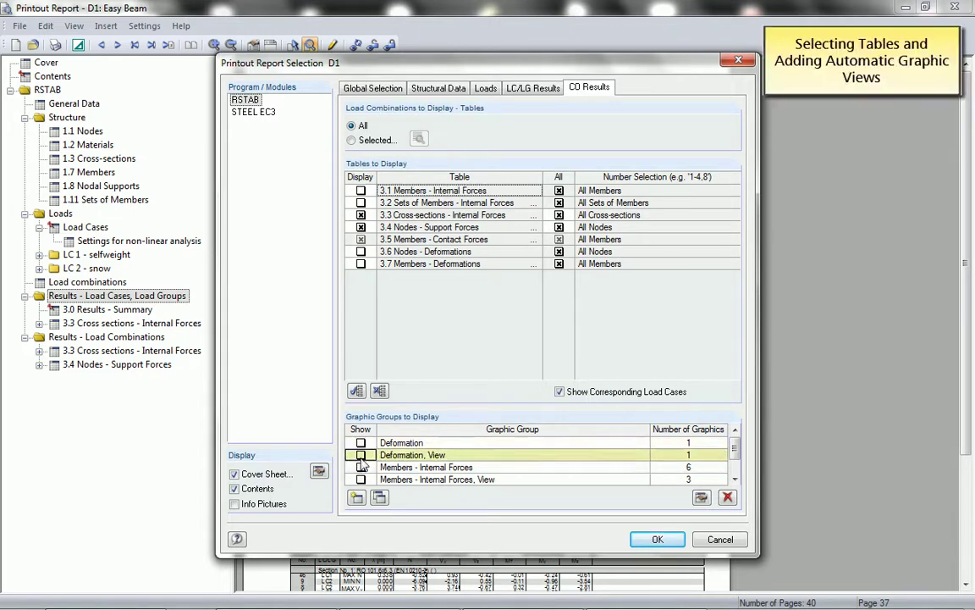
click(361, 467)
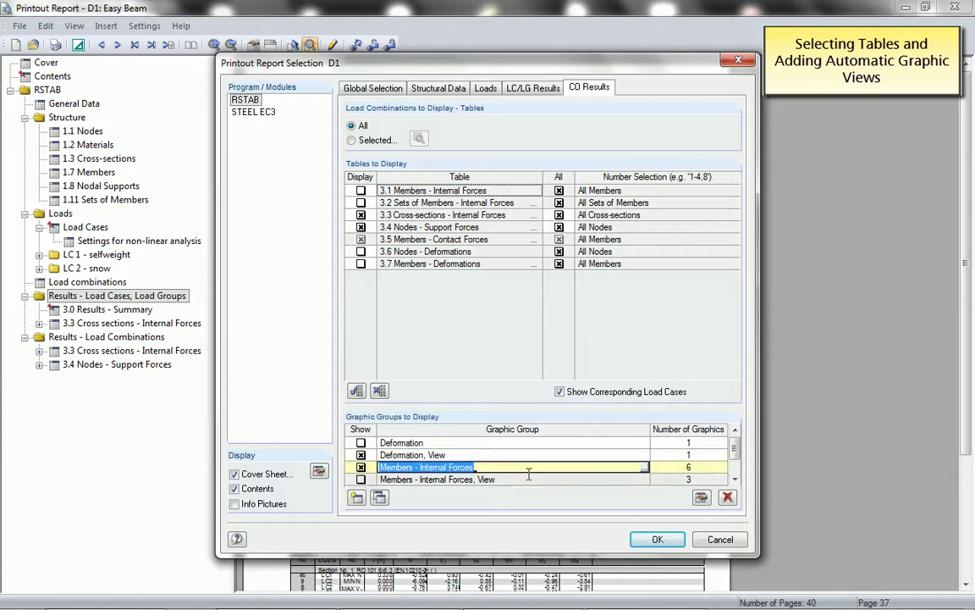
click(645, 468)
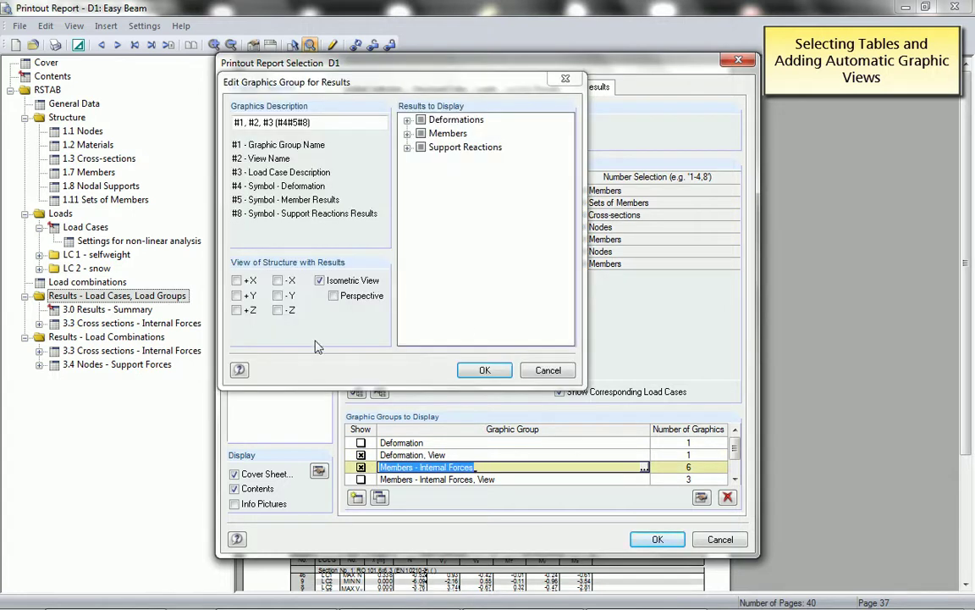
click(407, 132)
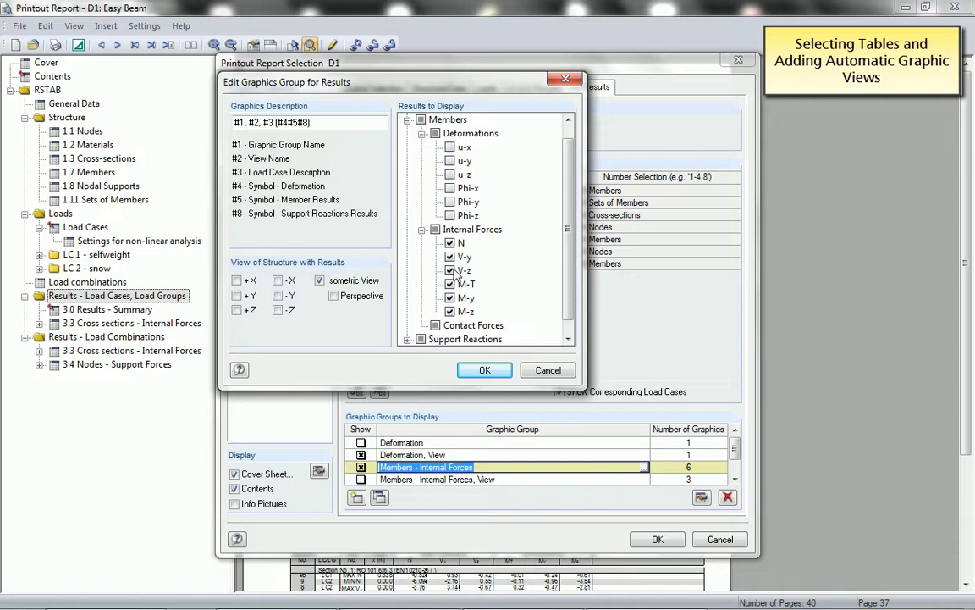
click(481, 371)
Add Members - Internal Forces graphics to the load case results and apply the selection.
click(533, 88)
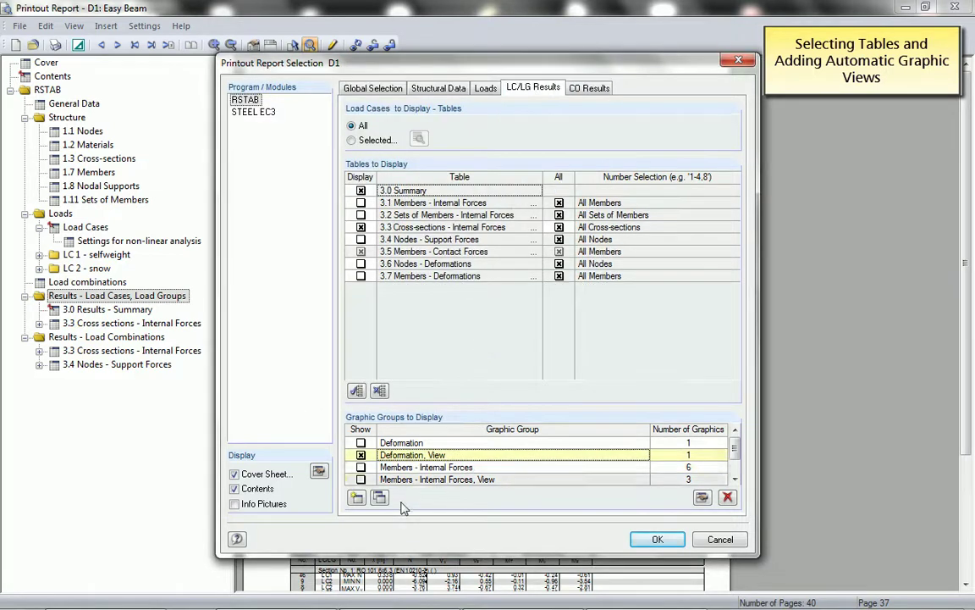
click(508, 467)
click(645, 467)
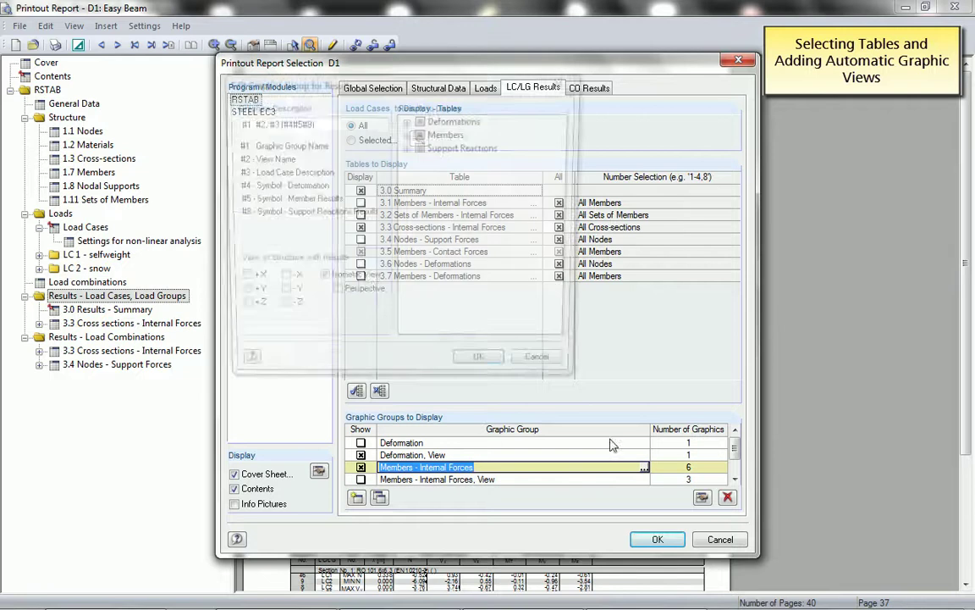
click(408, 133)
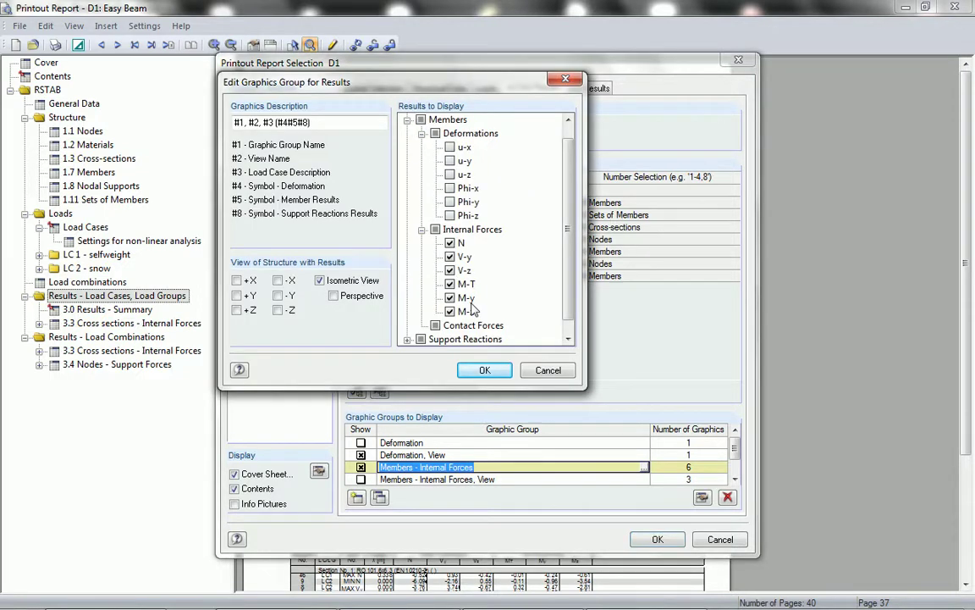
click(528, 375)
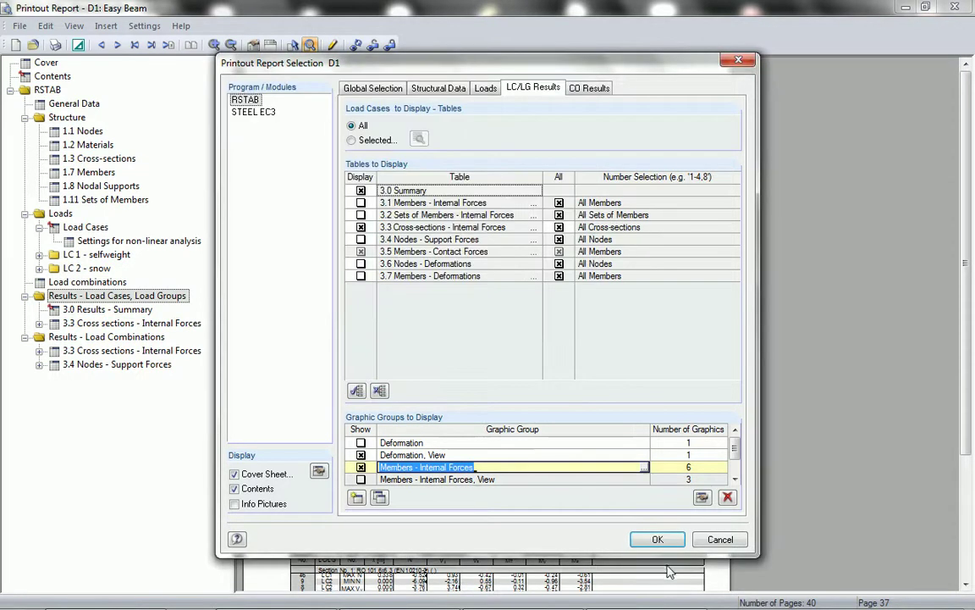
click(658, 541)
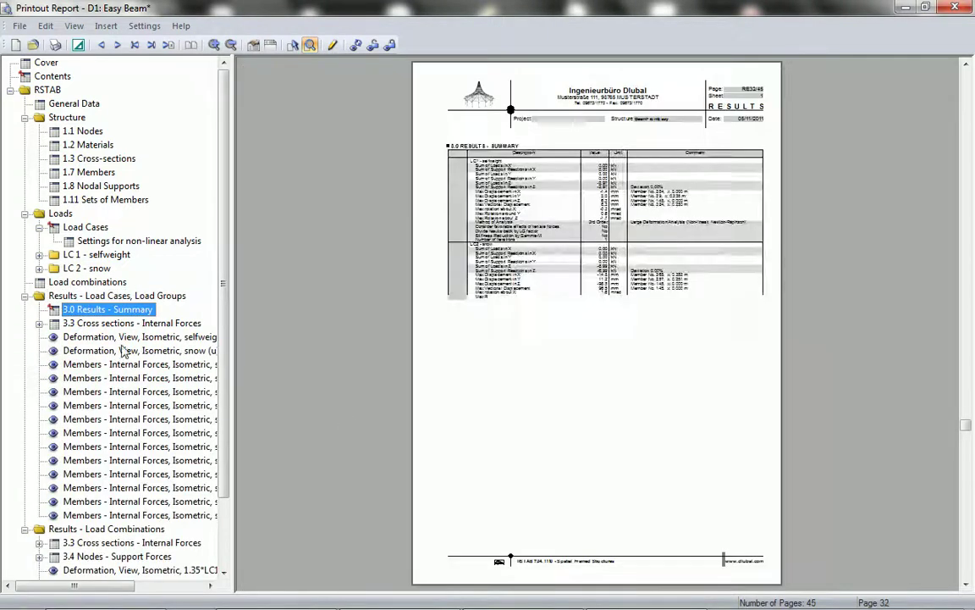
Review the new deformation and internal-force graphic pages, then close the report keeping changes.
click(125, 338)
click(127, 350)
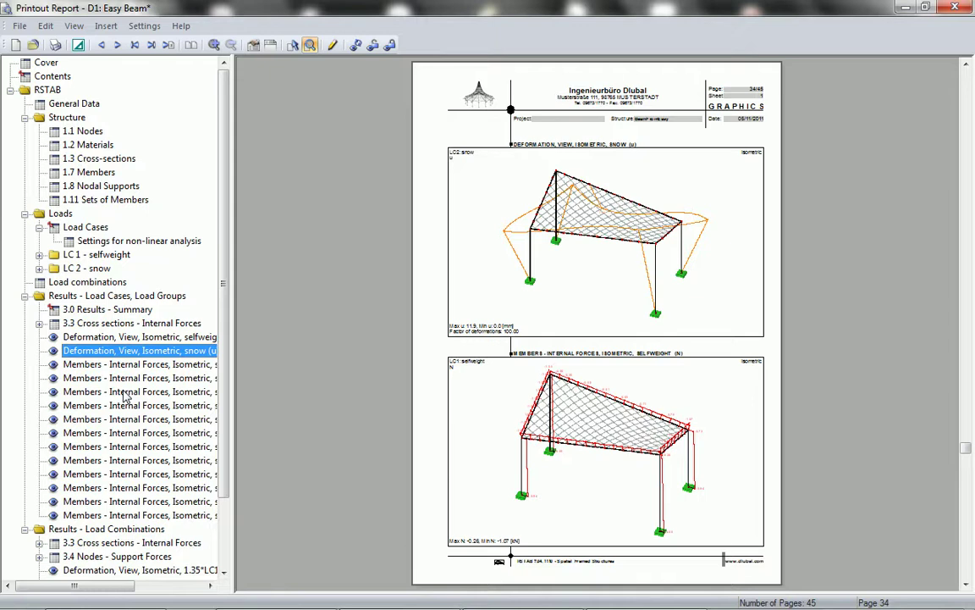
click(113, 433)
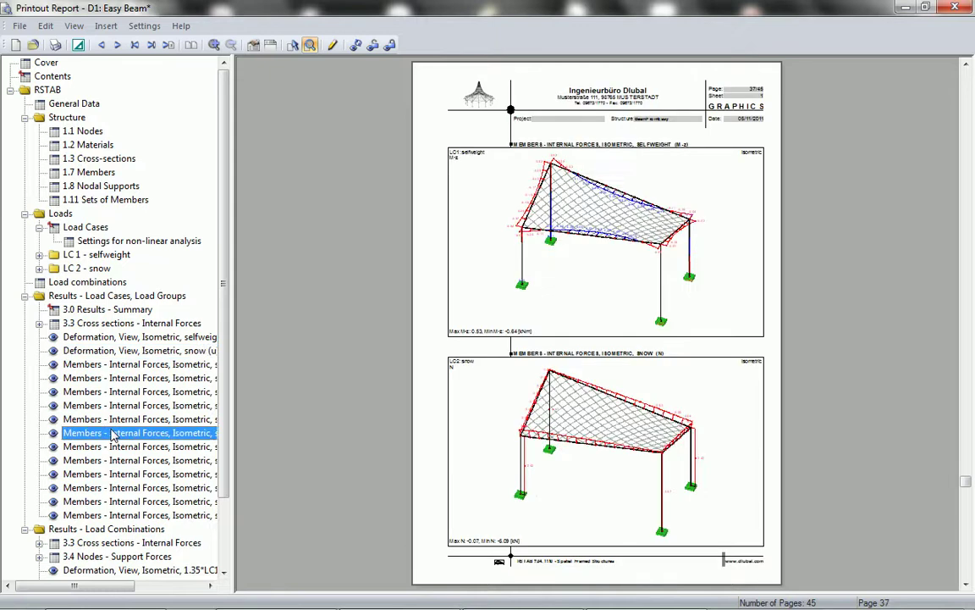
scroll(121, 508, down, 2)
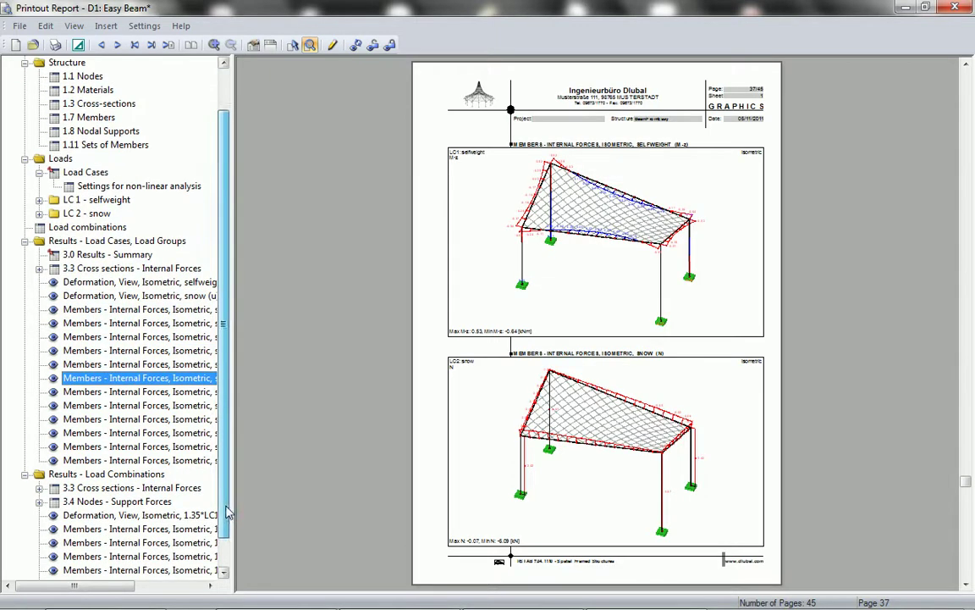
click(75, 540)
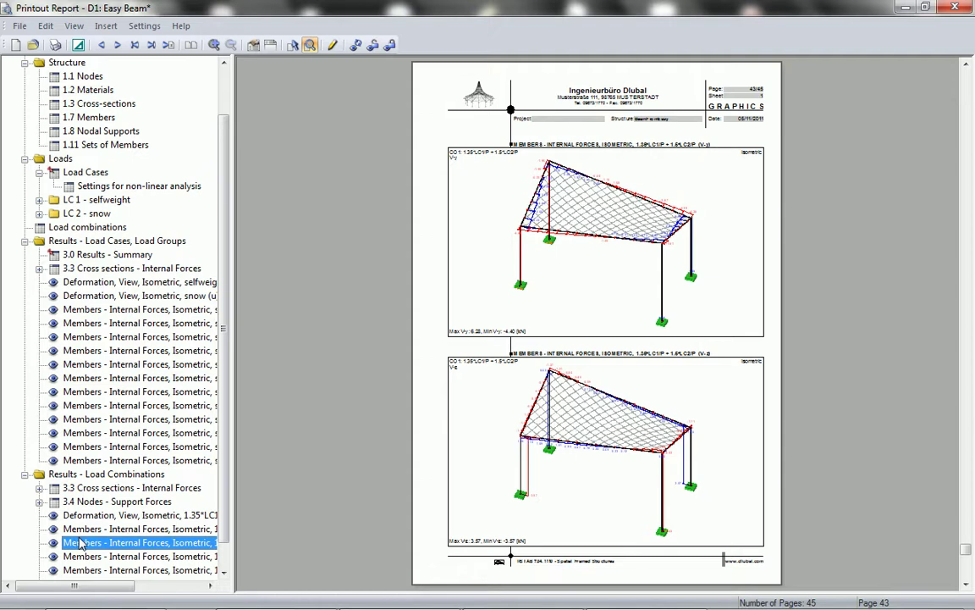
click(525, 405)
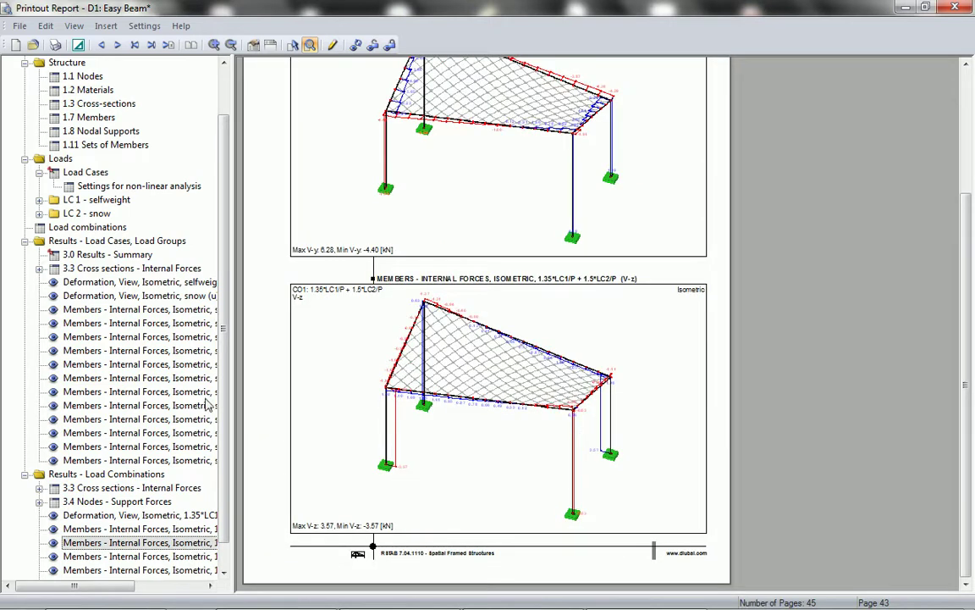
scroll(201, 373, down, 1)
click(152, 543)
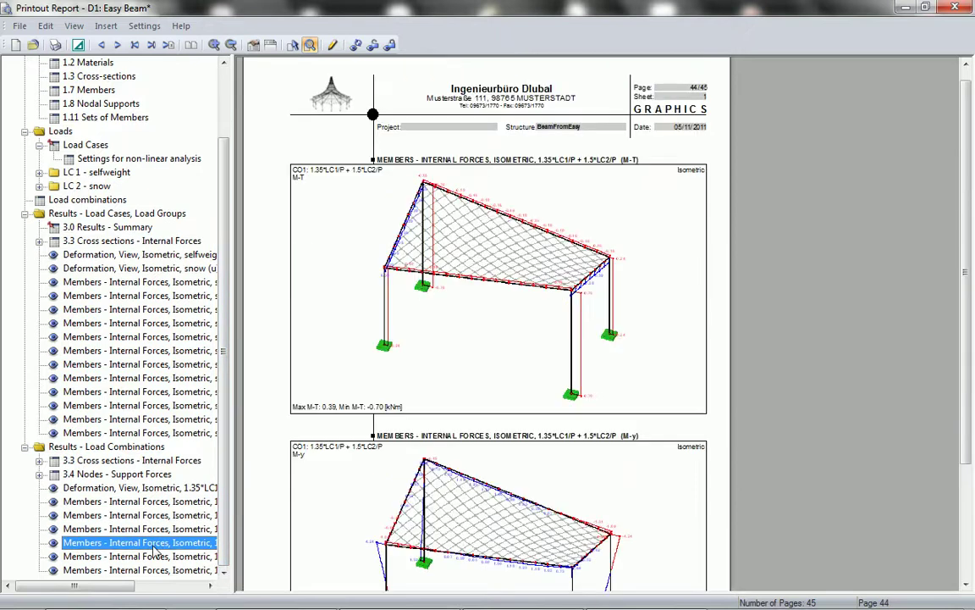
click(955, 7)
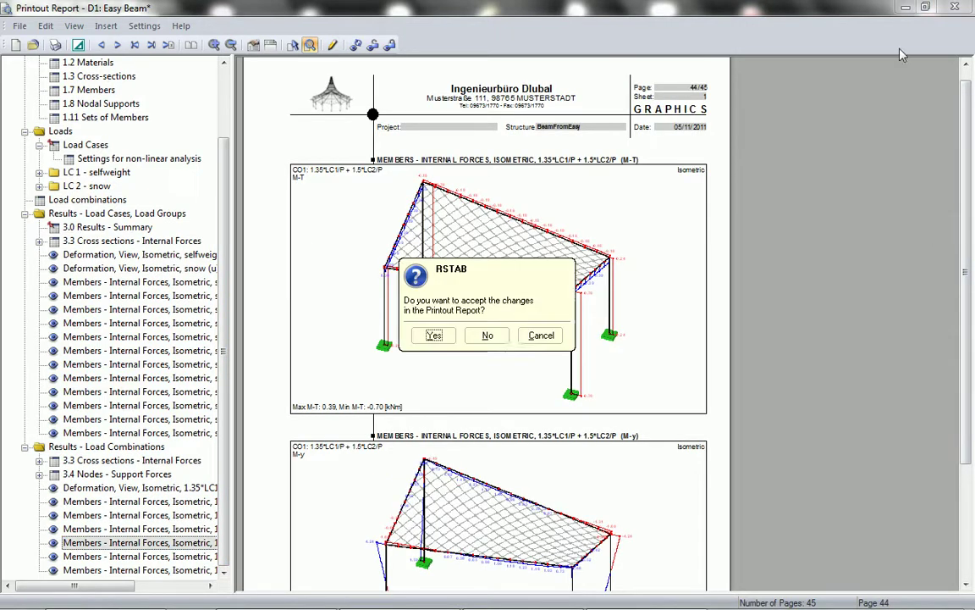
click(435, 337)
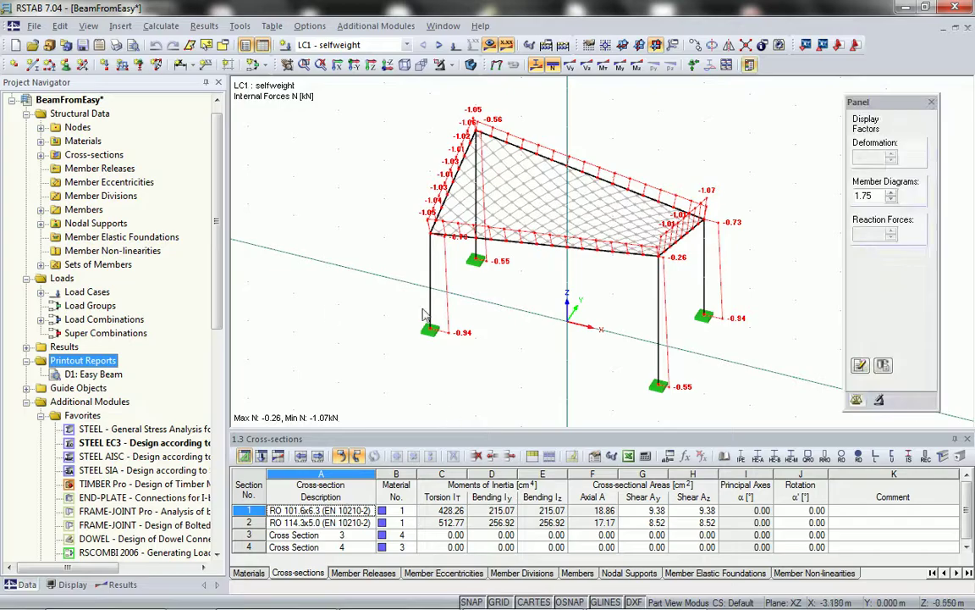
Hide the results and render the members as solid pipe sections.
click(489, 49)
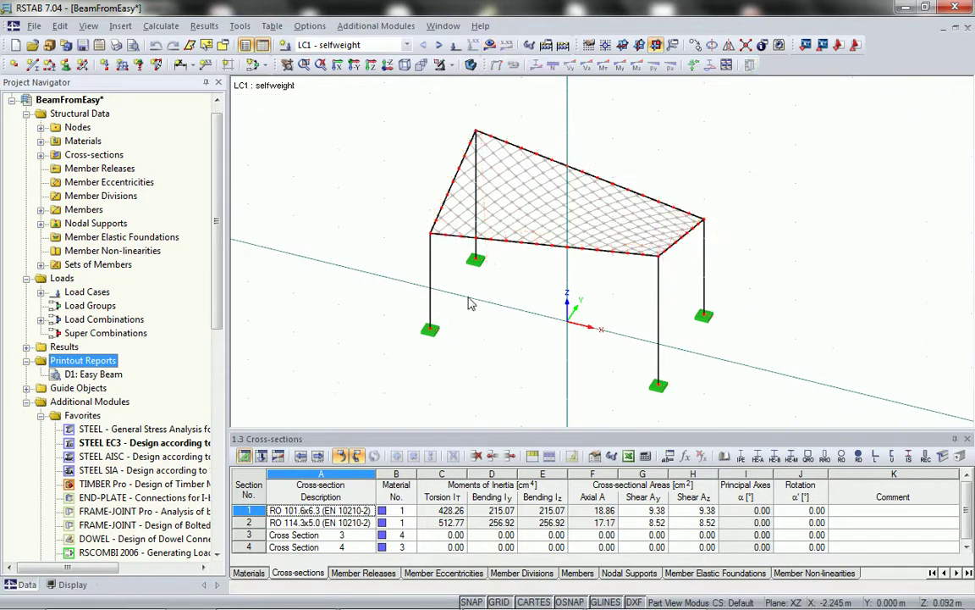
click(471, 66)
ctrl+middle_drag(584, 296, 550, 294)
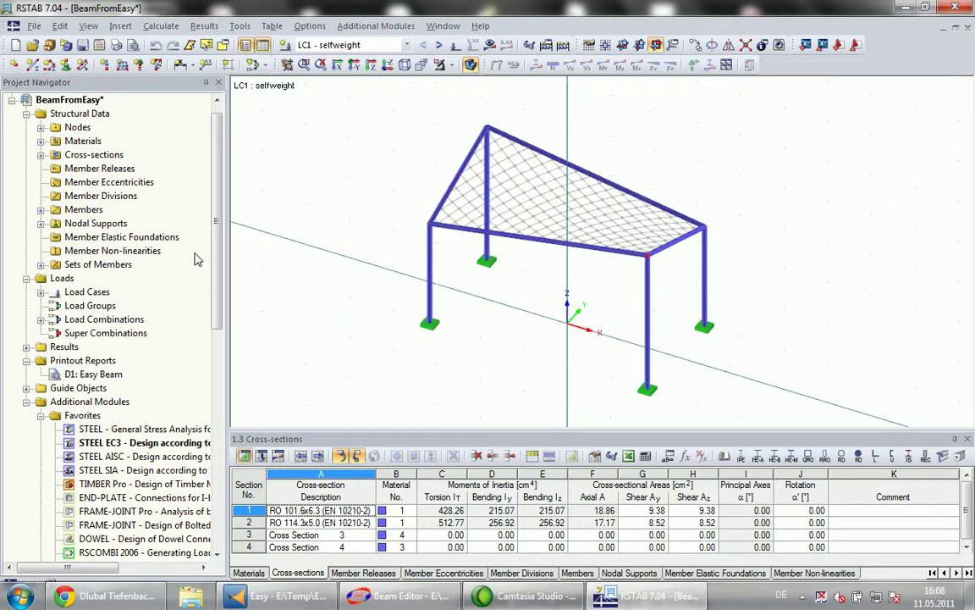
Dimension the canopy's 5.000 width, 3.300 column height and 2.500 depth.
click(180, 64)
click(430, 322)
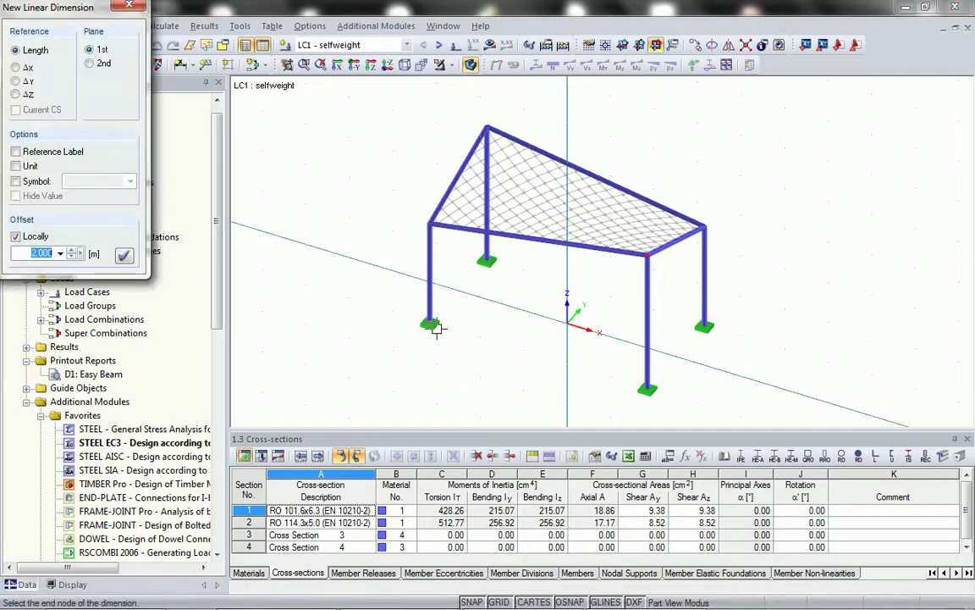
click(647, 388)
click(593, 420)
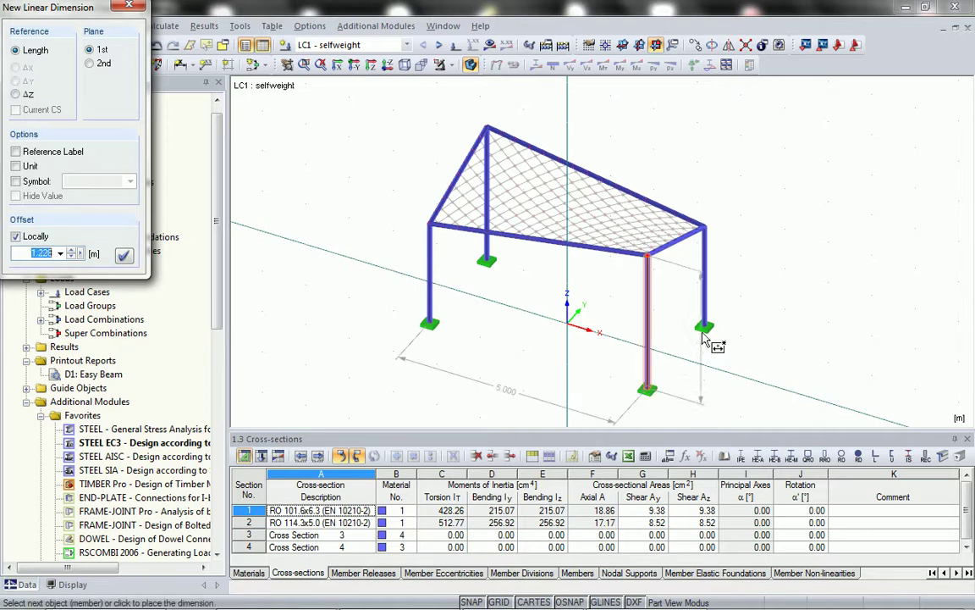
click(648, 334)
click(686, 348)
ctrl+middle_drag(687, 347, 689, 383)
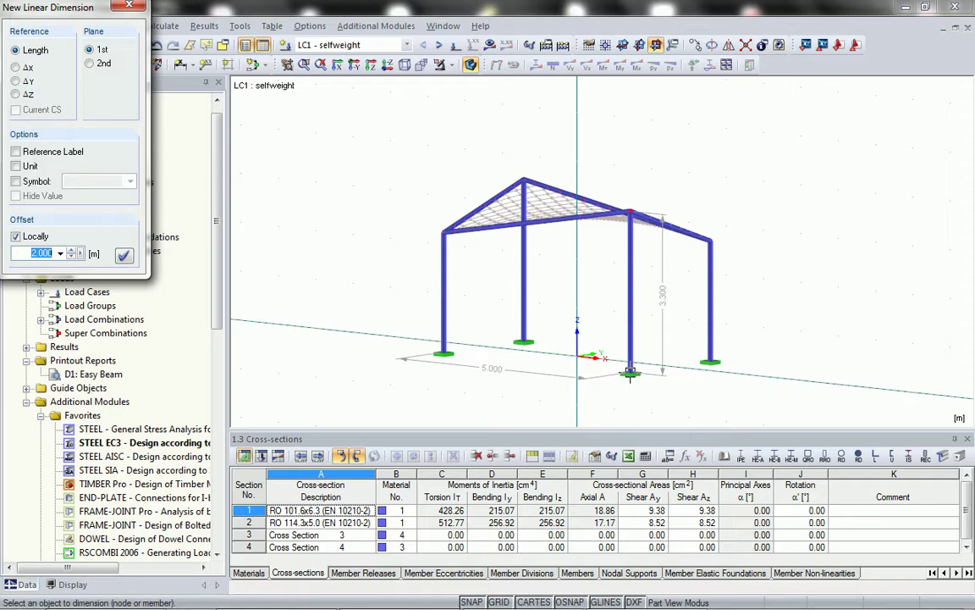
click(709, 362)
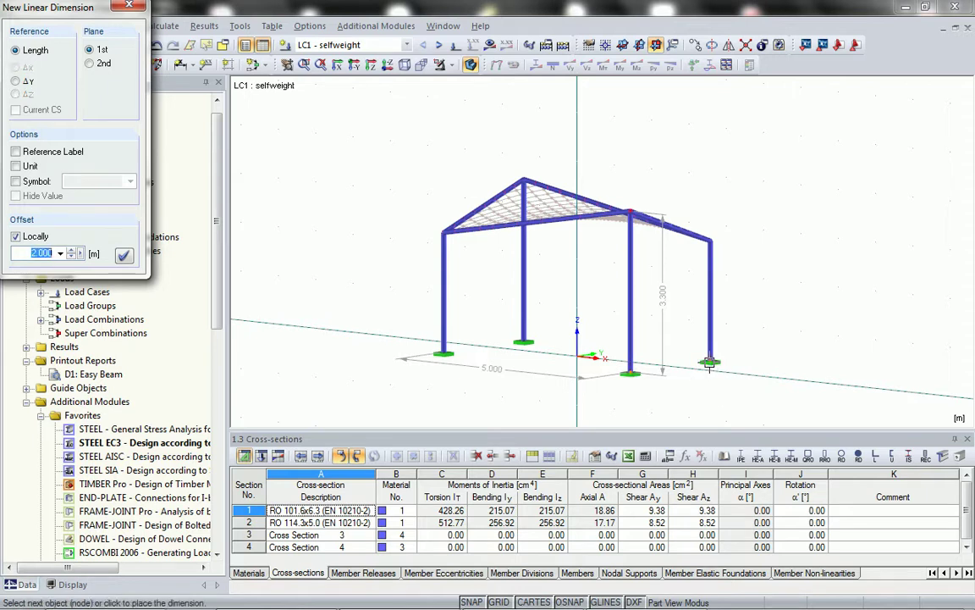
click(709, 403)
key(Escape)
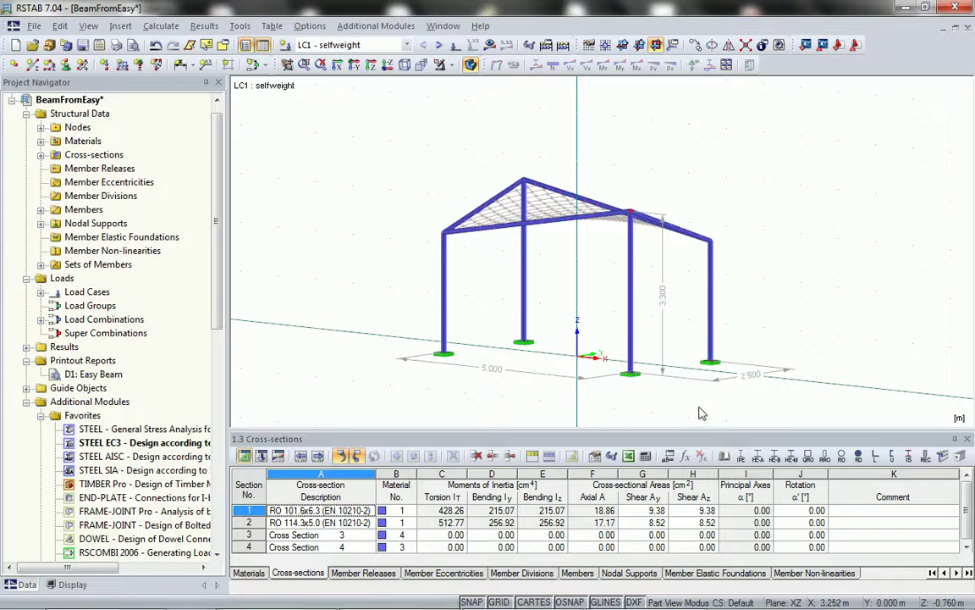
ctrl+middle_drag(682, 388, 656, 347)
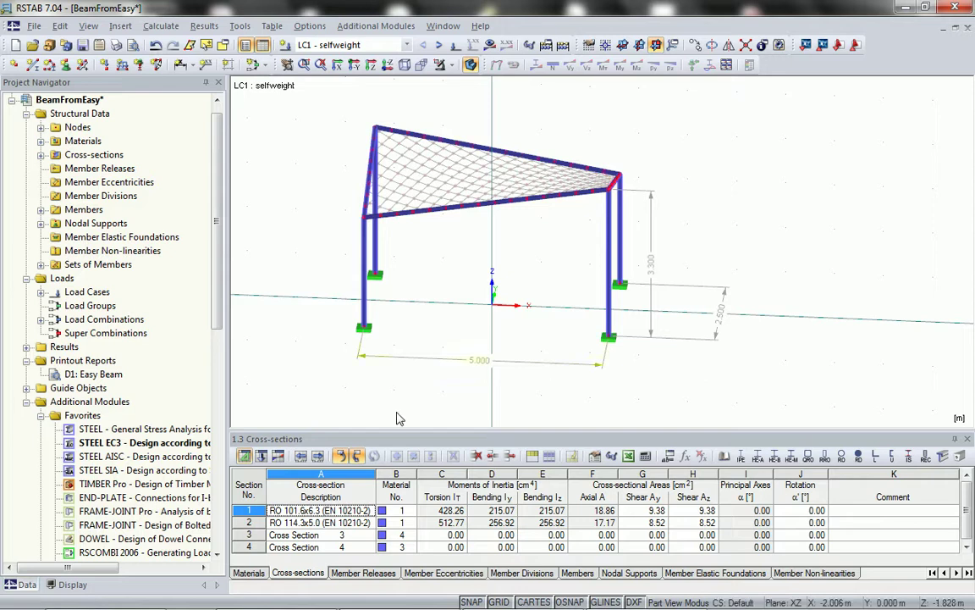
Turn on numbering, then untick Numbering > Members so only node numbers show.
right_click(292, 285)
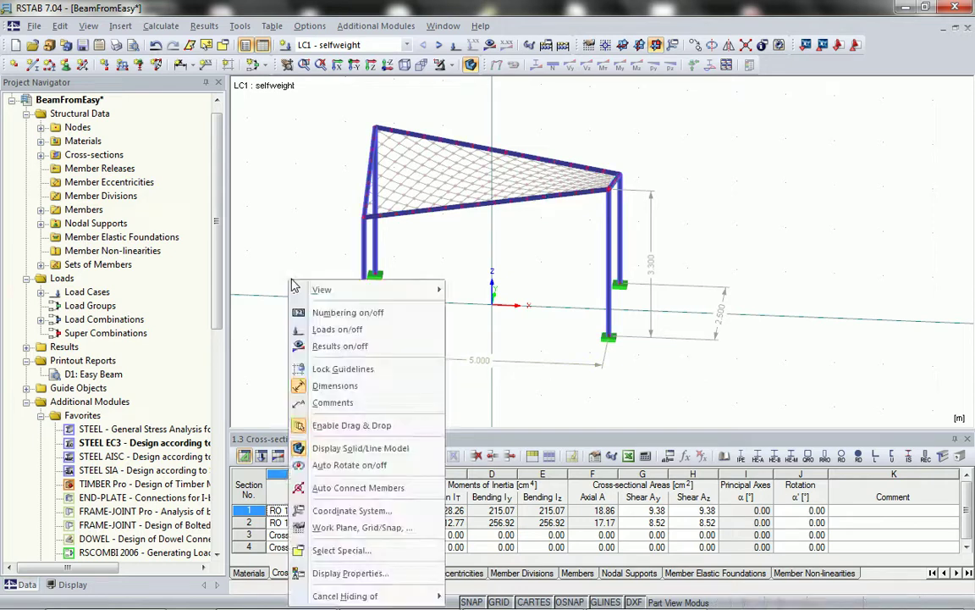
click(321, 313)
ctrl+middle_drag(516, 305, 382, 266)
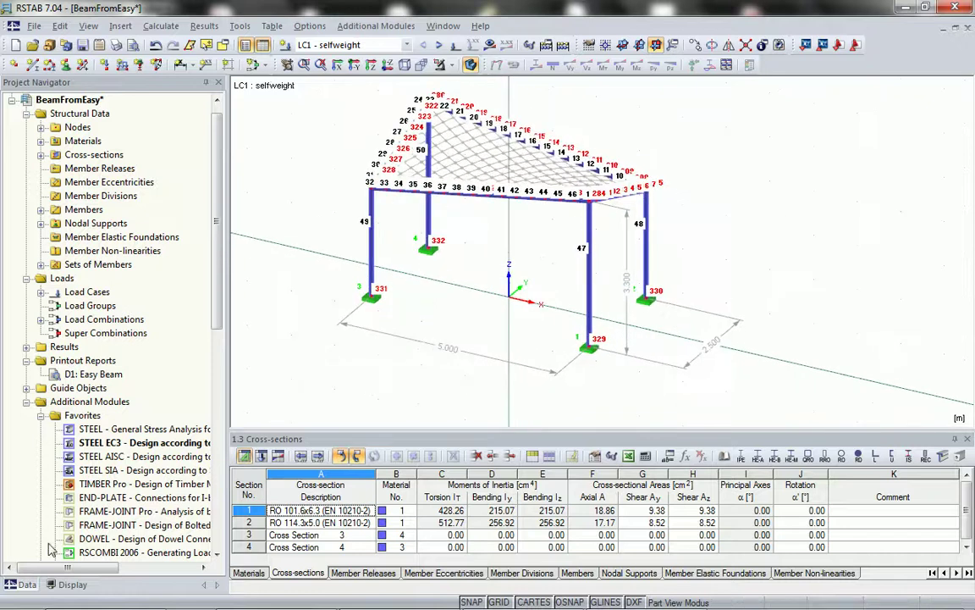
click(71, 584)
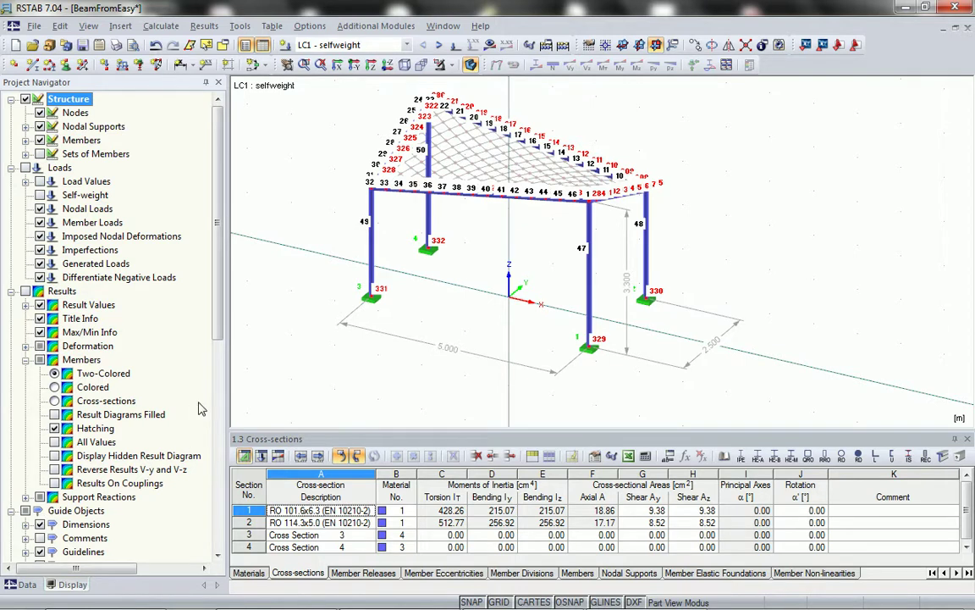
scroll(199, 409, down, 7)
drag(224, 474, 226, 505)
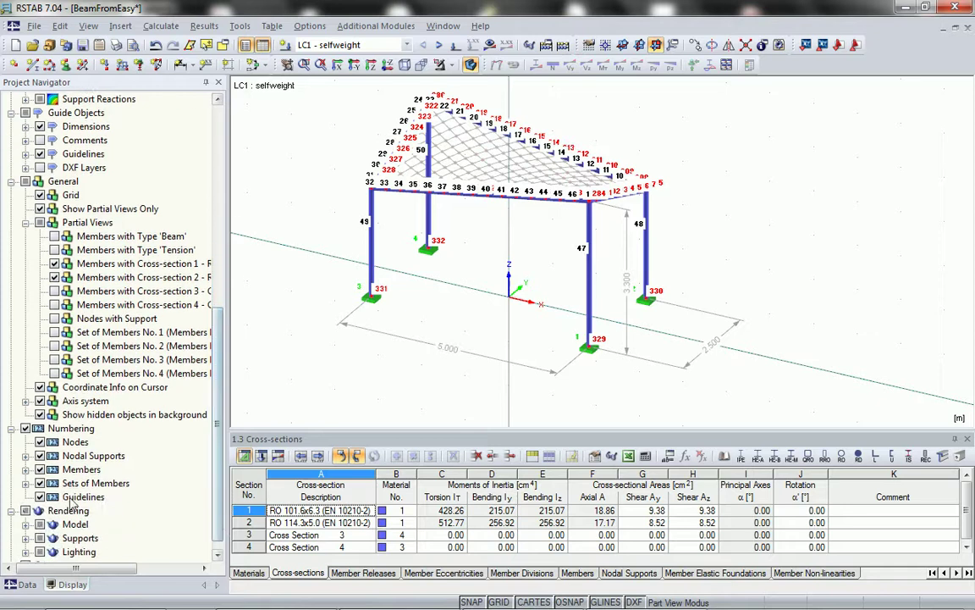
click(39, 470)
mouse_move(500, 296)
ctrl+middle_down()
mouse_move(514, 311)
mouse_move(498, 422)
mouse_move(501, 314)
ctrl+middle_up()
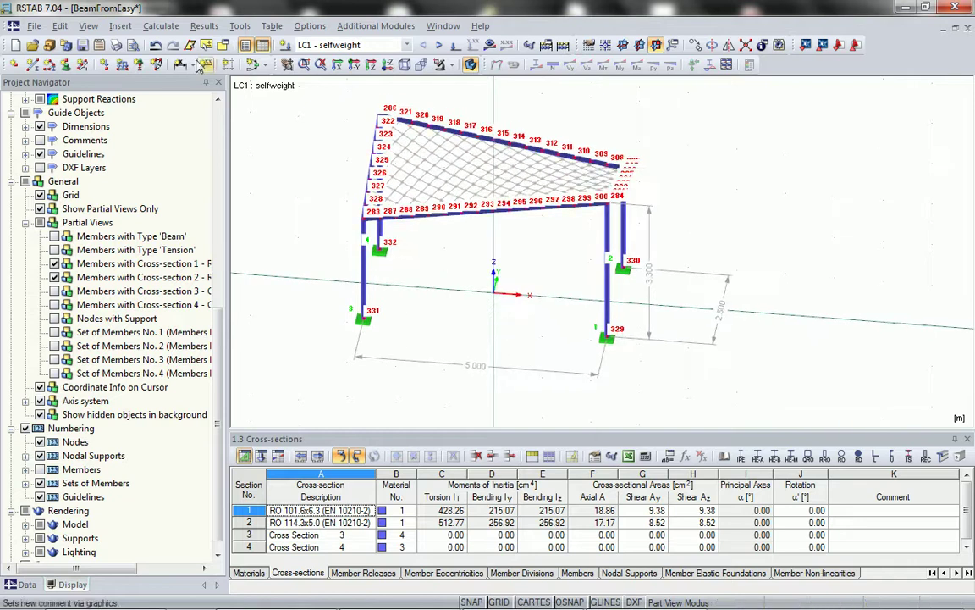
Send the numbered structure view to printout report D1.
click(116, 45)
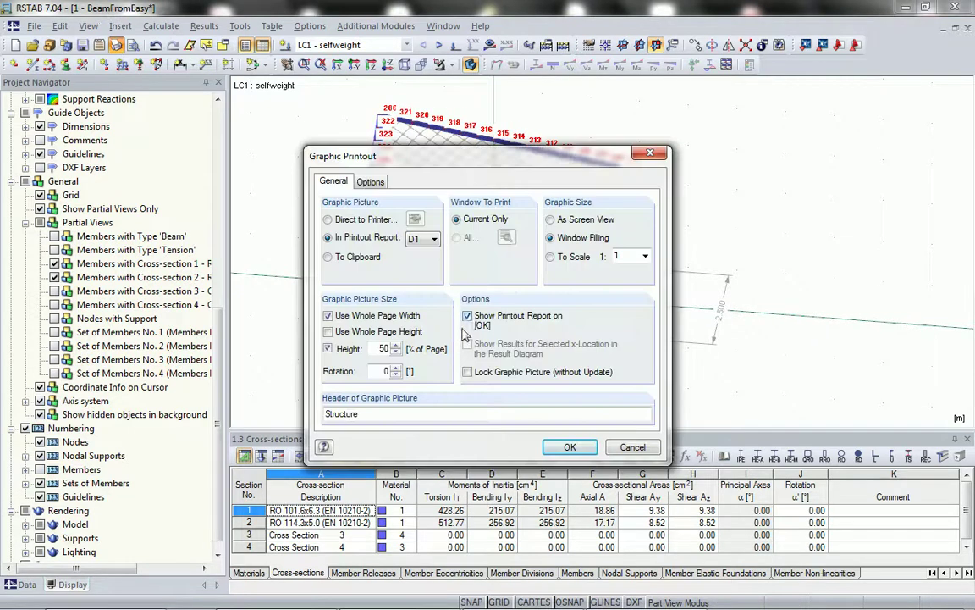
click(468, 315)
click(567, 447)
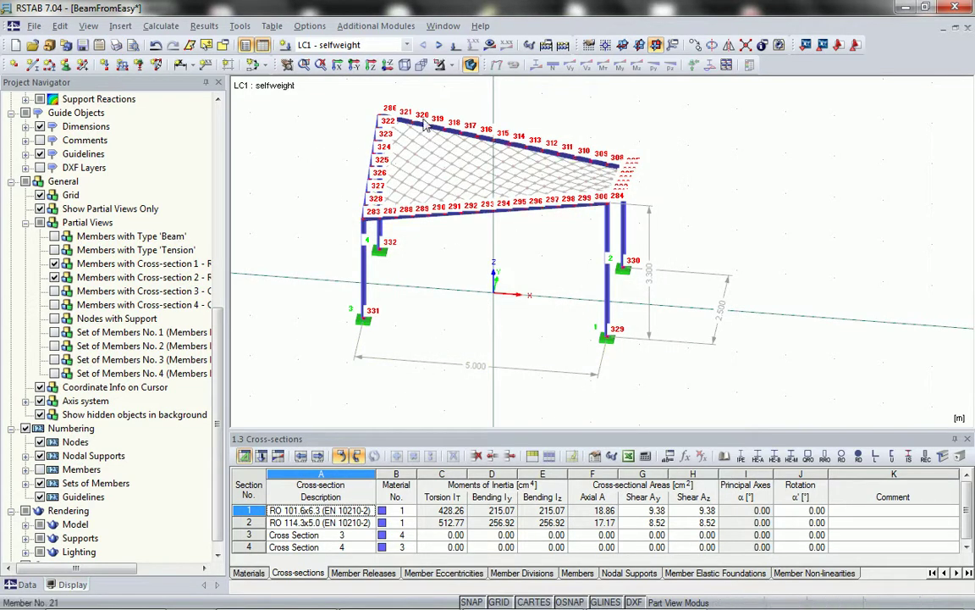
Hide numbering and dimensions, show the whole model instead of partial views, and display loads.
right_click(312, 149)
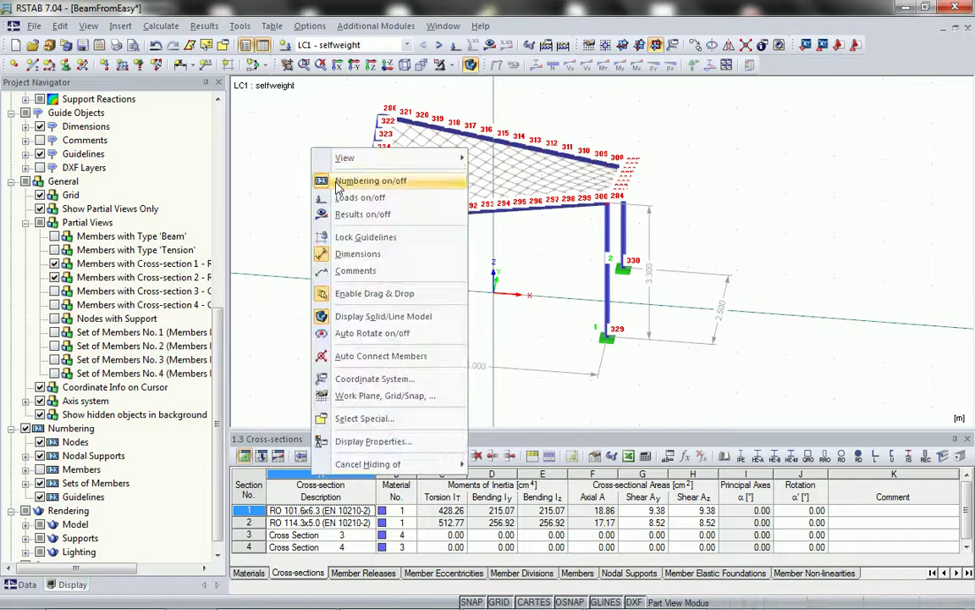
click(337, 183)
right_click(332, 204)
click(373, 307)
ctrl+middle_drag(377, 313, 530, 403)
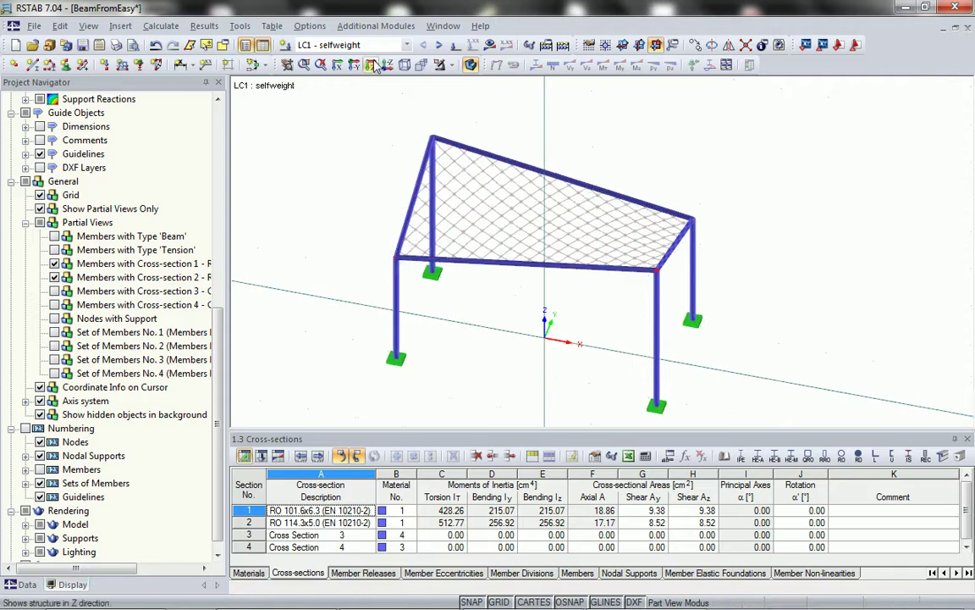
click(40, 208)
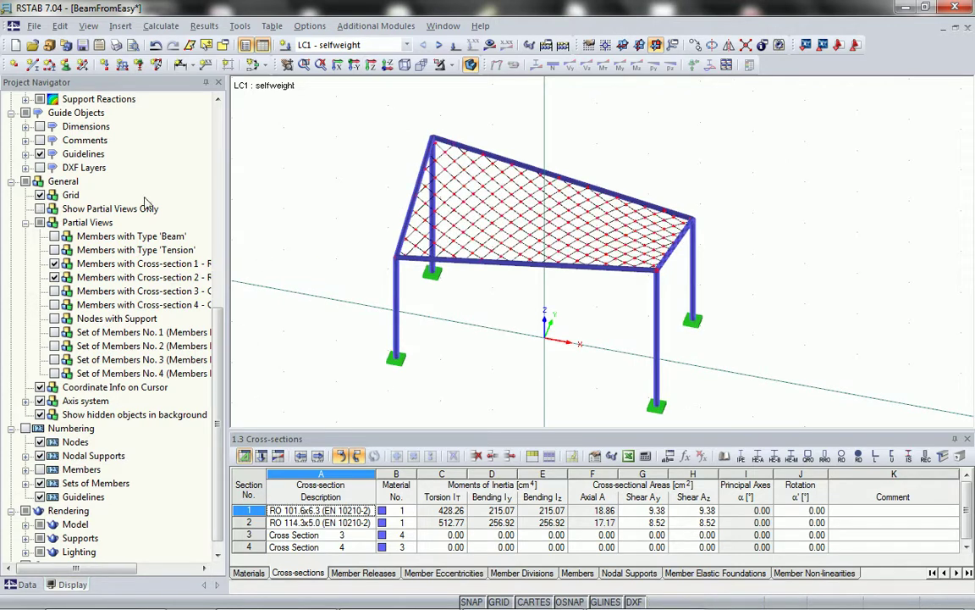
click(455, 47)
ctrl+middle_drag(550, 335, 495, 298)
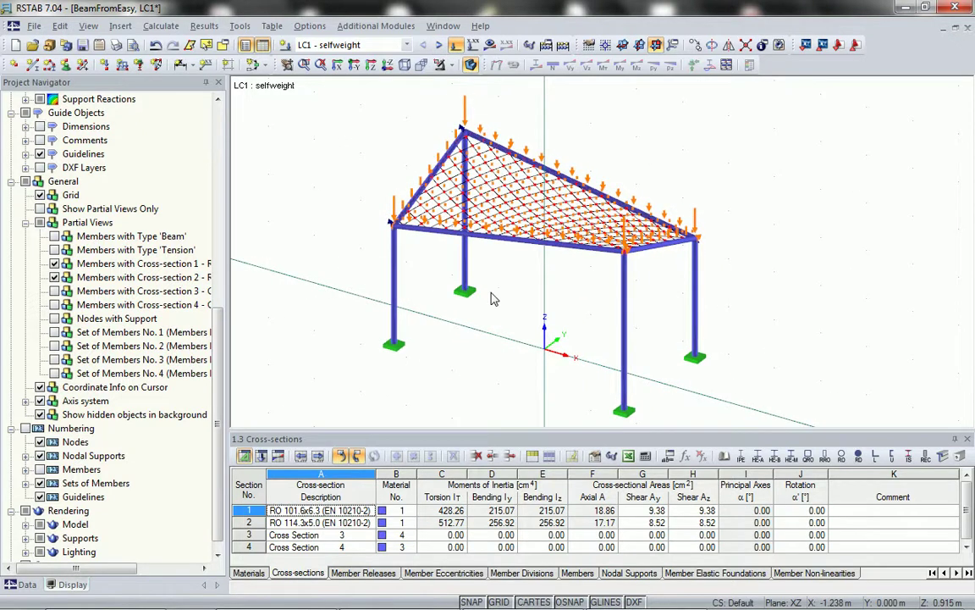
Add the LC1 selfweight and LC2 snow load graphics to report D1.
click(116, 44)
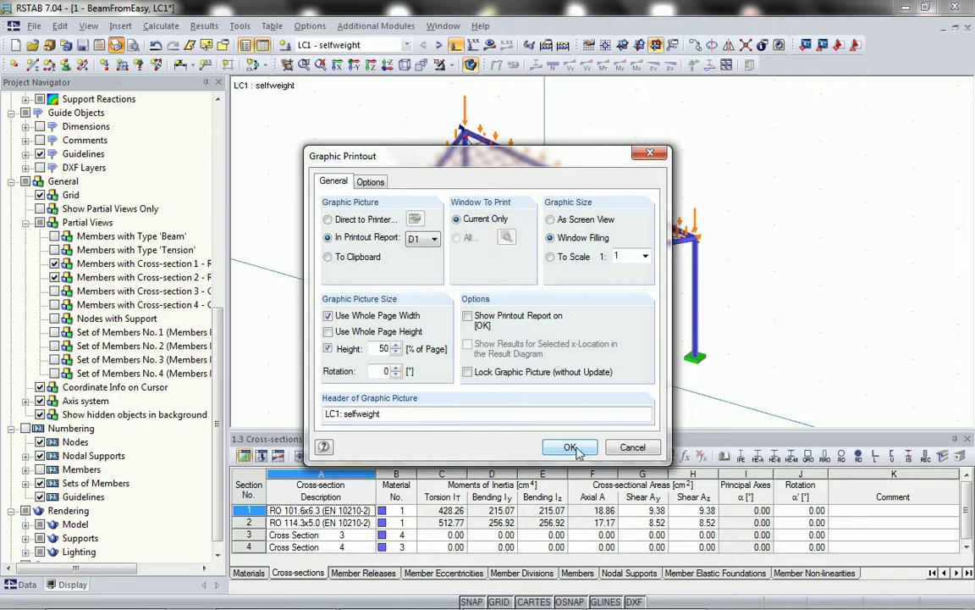
click(572, 448)
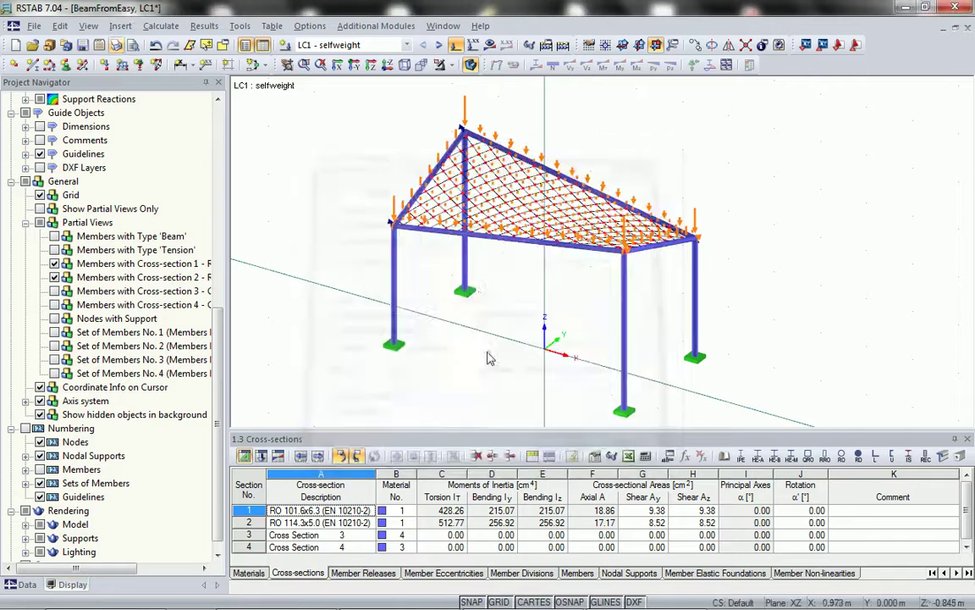
click(439, 45)
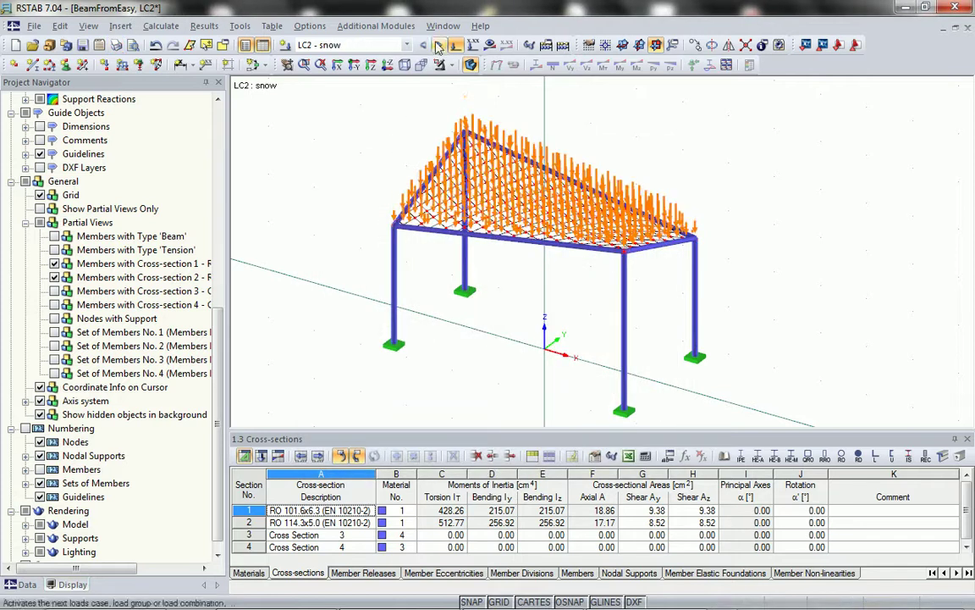
click(124, 51)
click(569, 446)
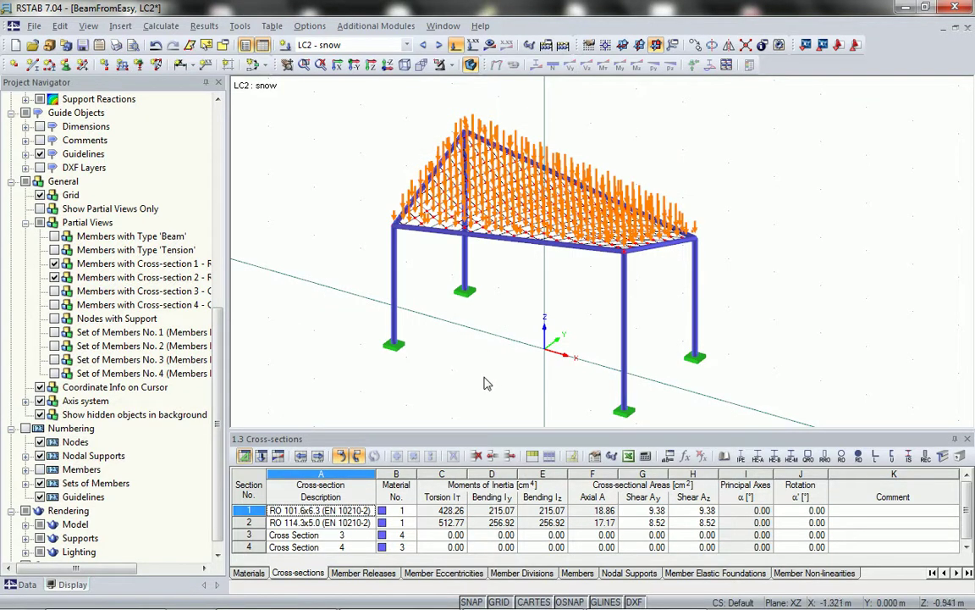
Switch to CO1 and display its axial forces N (-10.24 to 1.62 kN) over the whole frame.
click(406, 46)
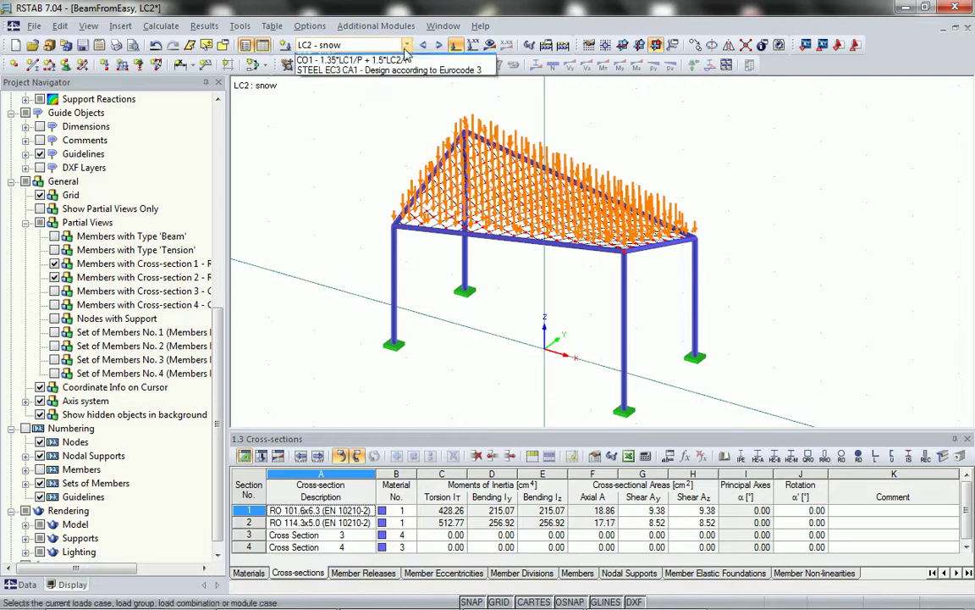
click(362, 79)
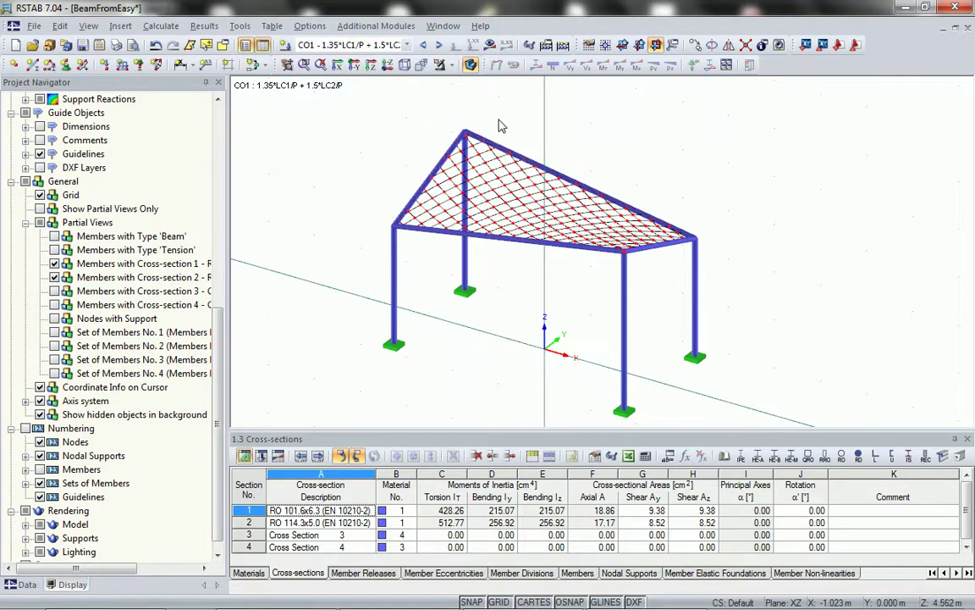
click(490, 45)
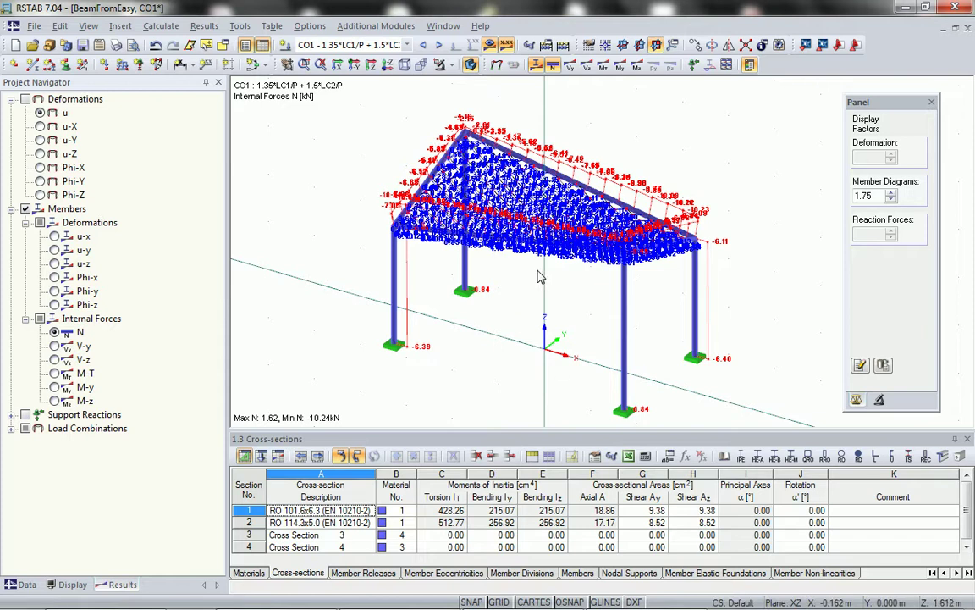
ctrl+middle_drag(513, 299, 580, 298)
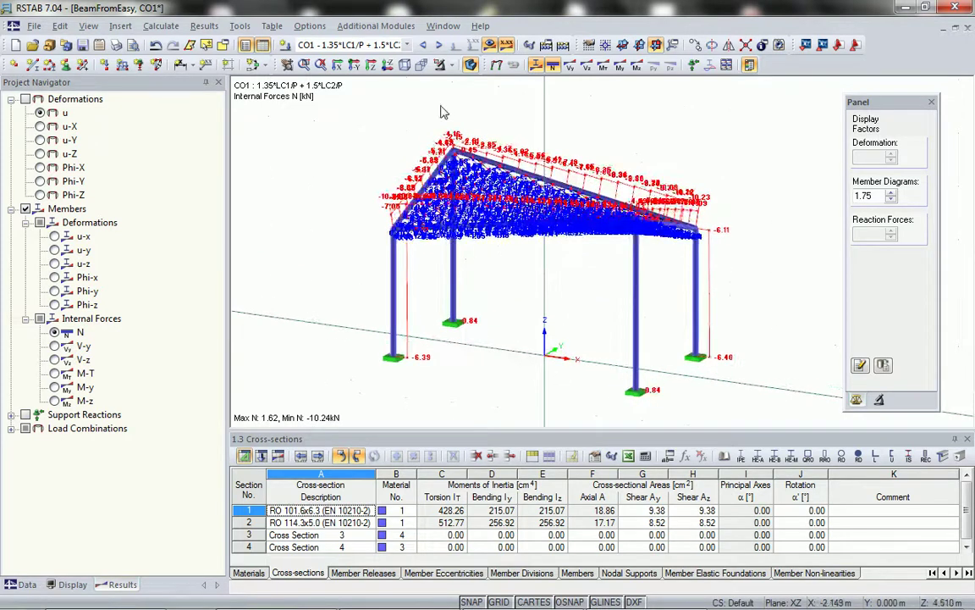
click(455, 45)
ctrl+middle_drag(519, 174, 481, 323)
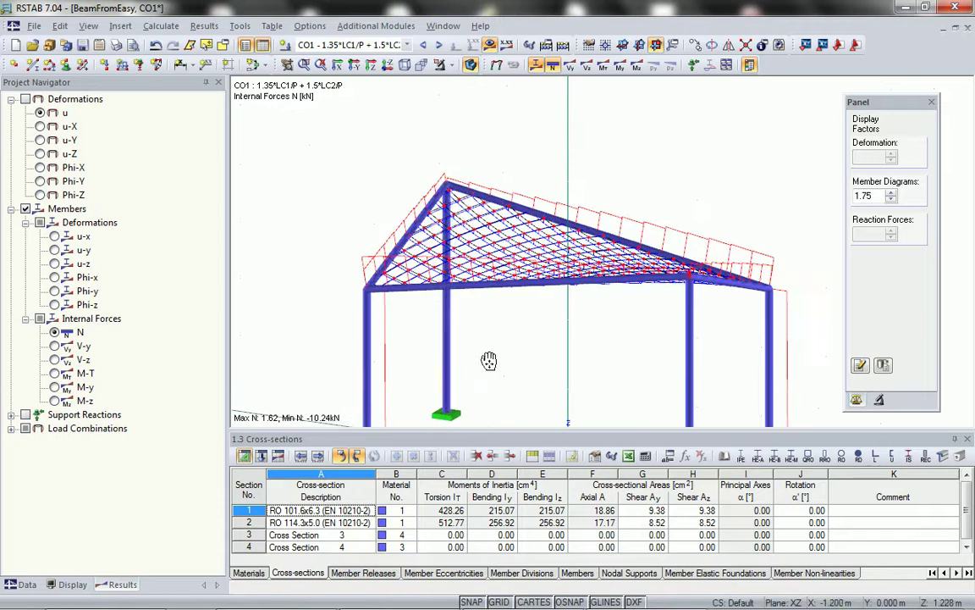
middle_drag(490, 362, 449, 273)
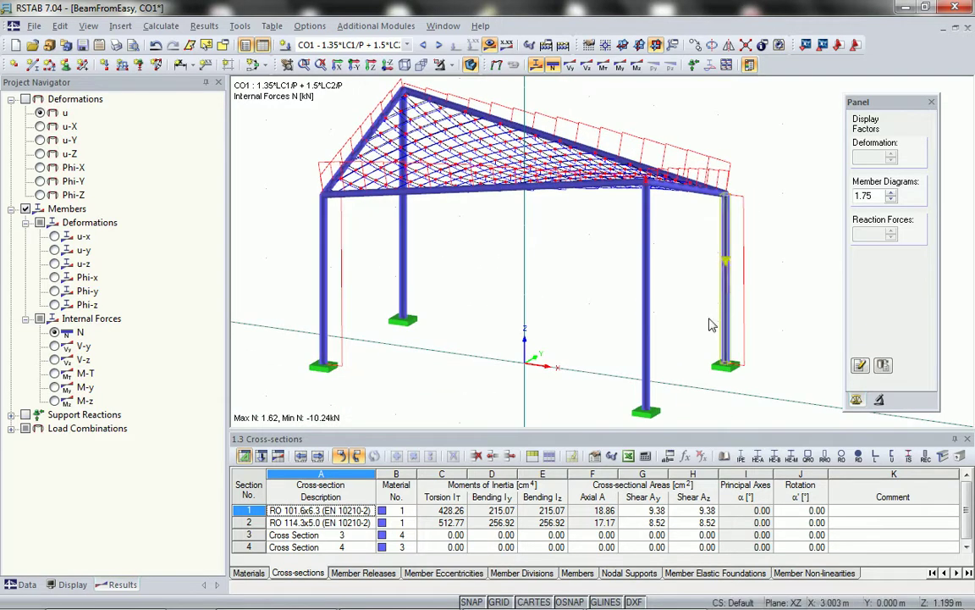
mouse_move(646, 369)
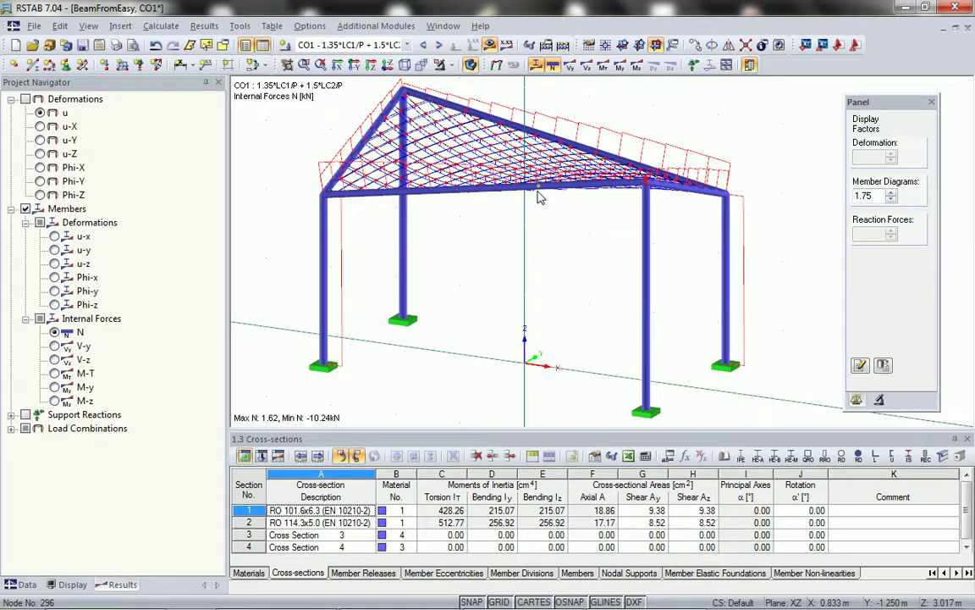
click(72, 585)
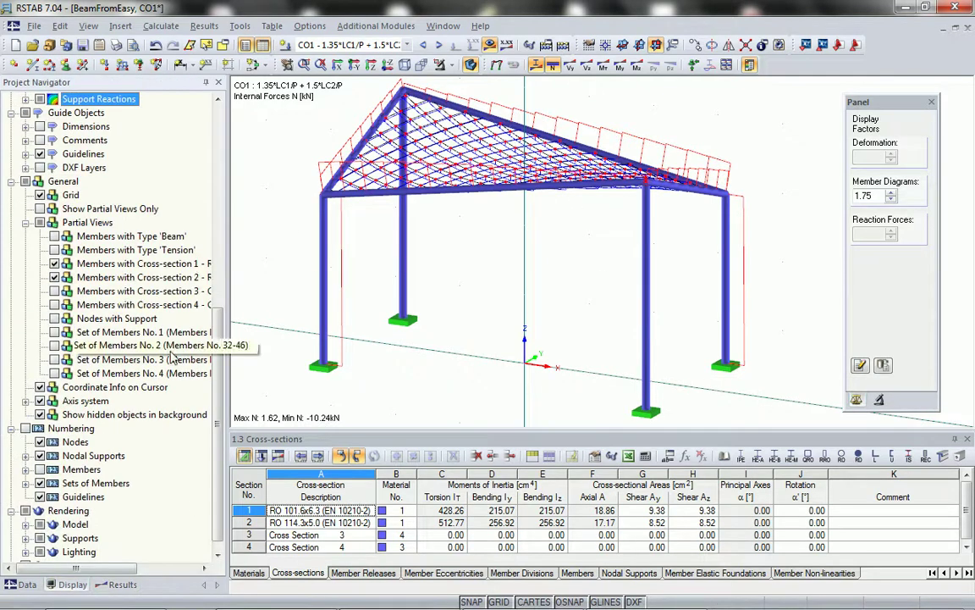
scroll(170, 356, up, 10)
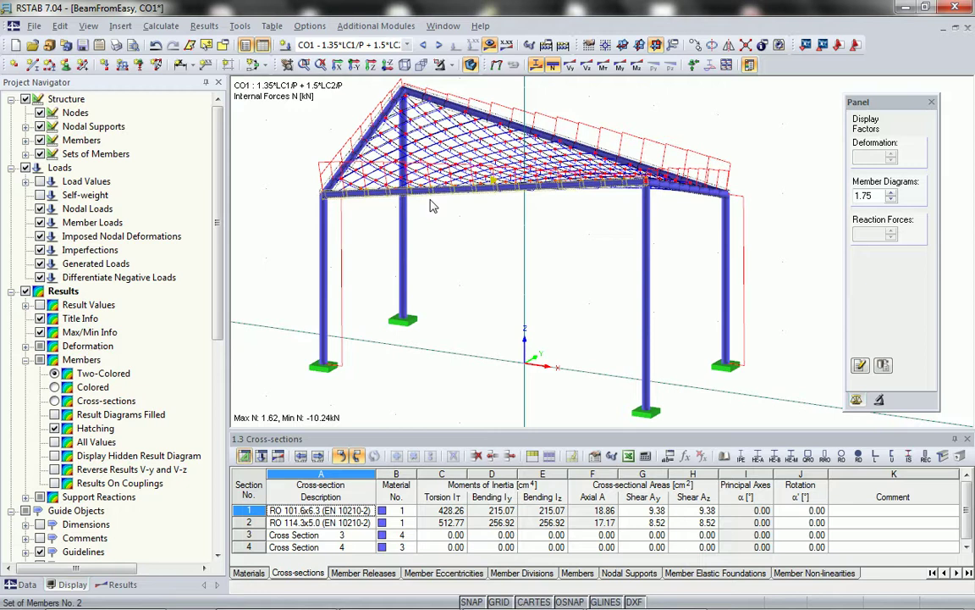
Open Result Diagrams for member set 2 and add M-y, M-z, V-z, V-y and M-T.
right_click(430, 205)
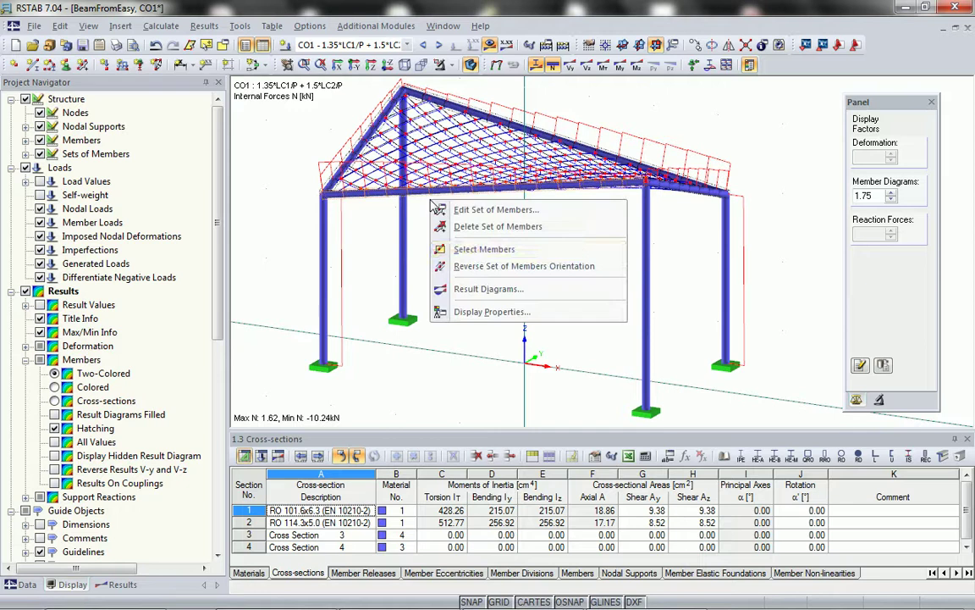
click(468, 290)
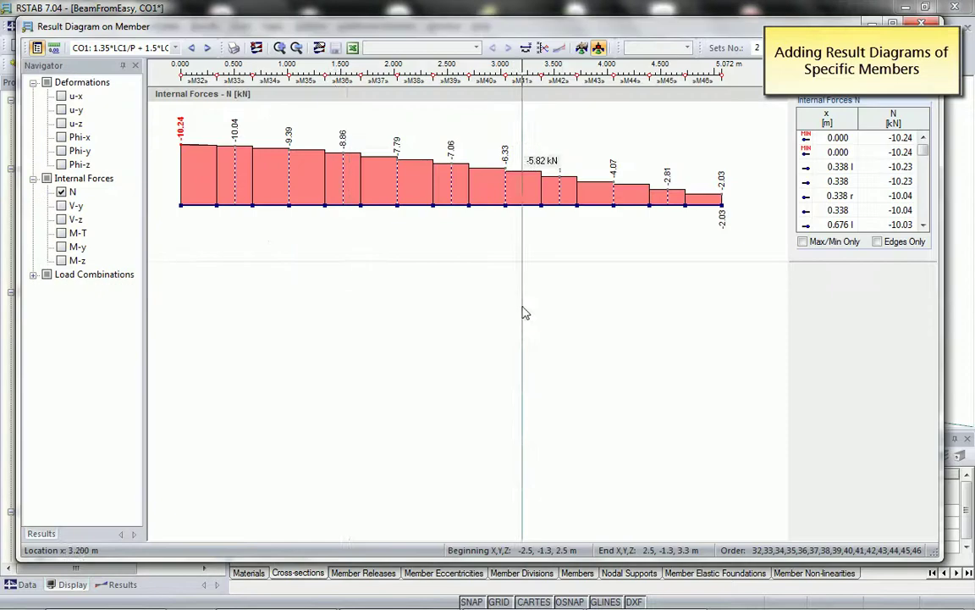
click(62, 247)
click(61, 260)
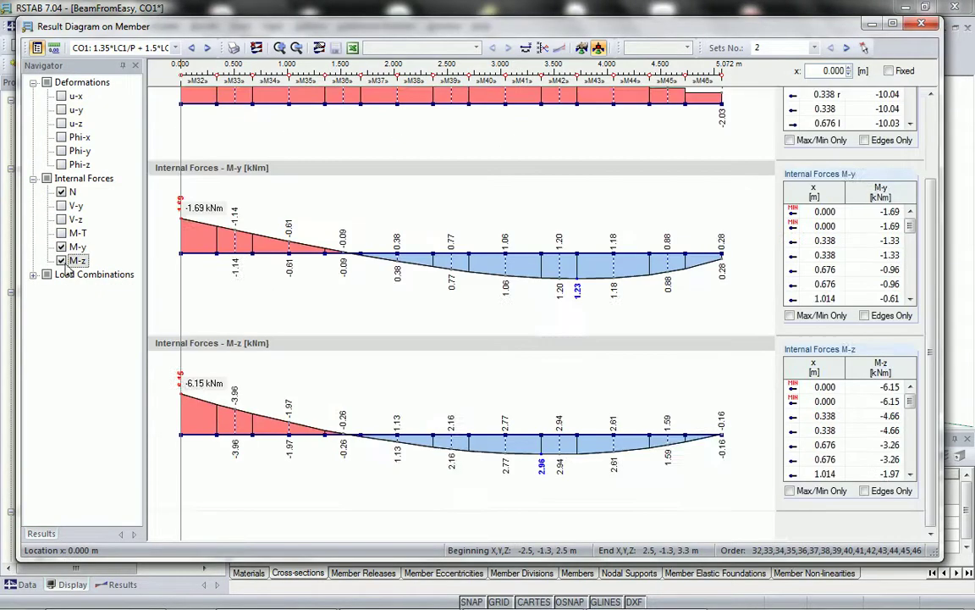
scroll(246, 322, up, 2)
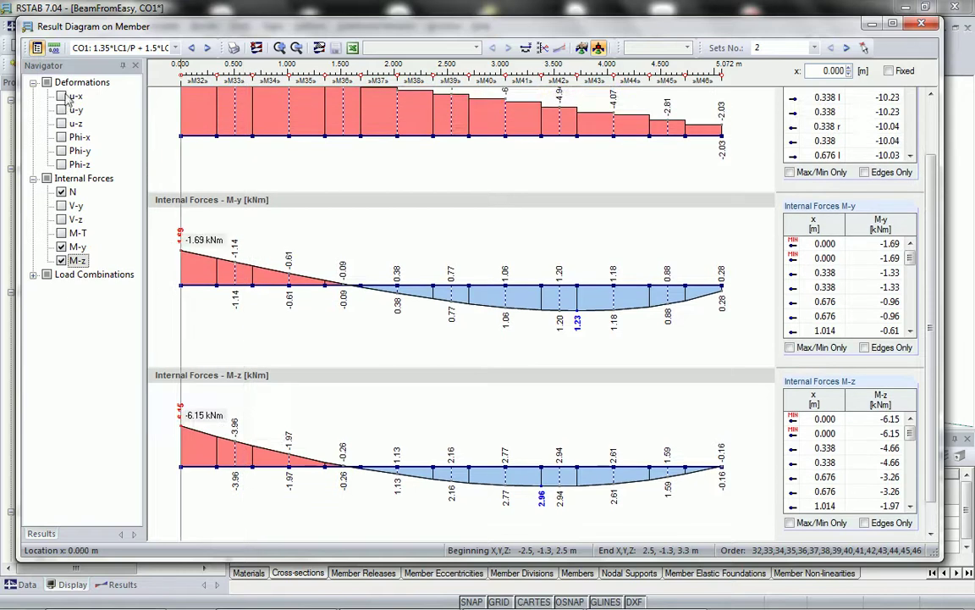
scroll(329, 339, up, 1)
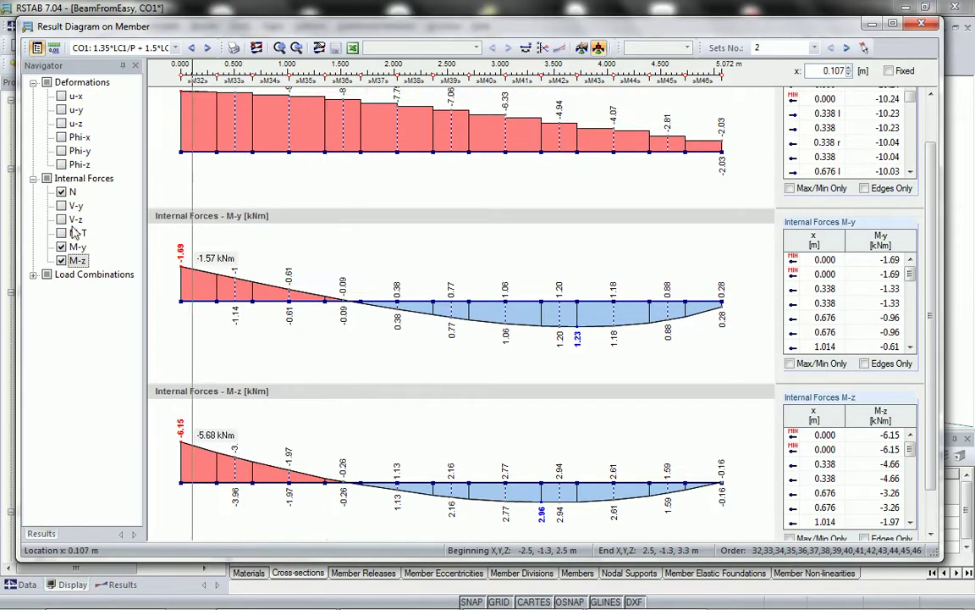
click(62, 219)
click(62, 206)
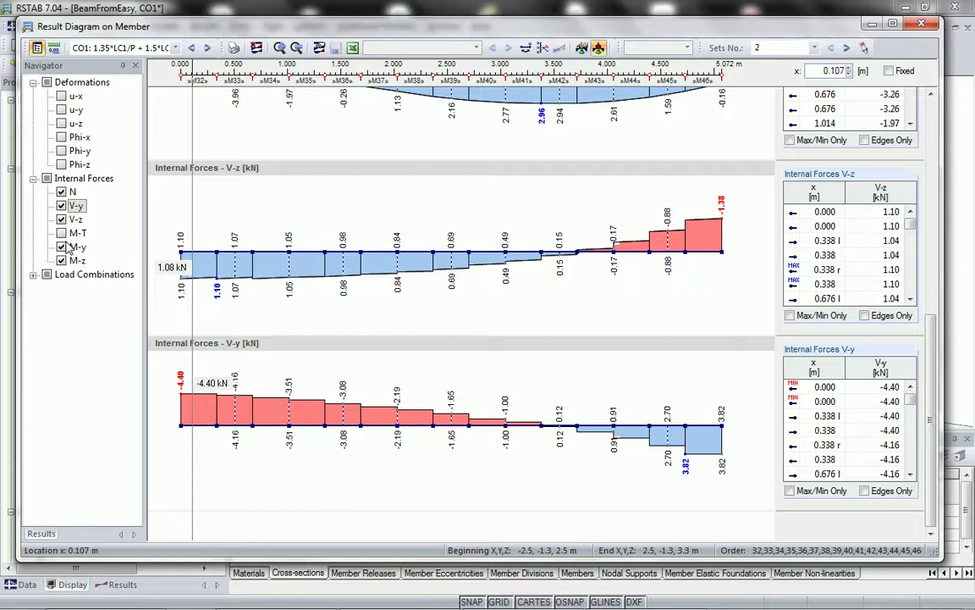
click(61, 233)
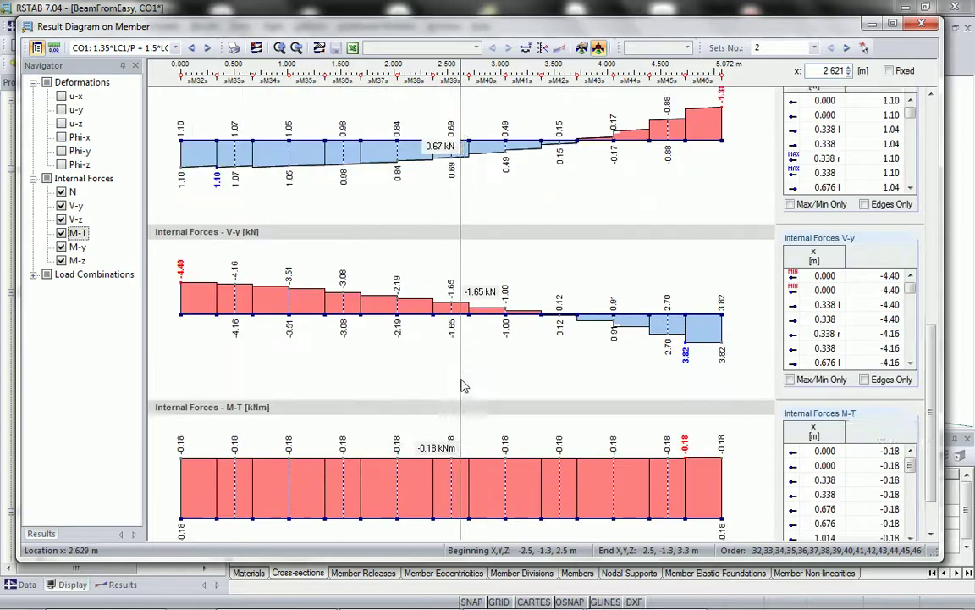
scroll(461, 385, up, 5)
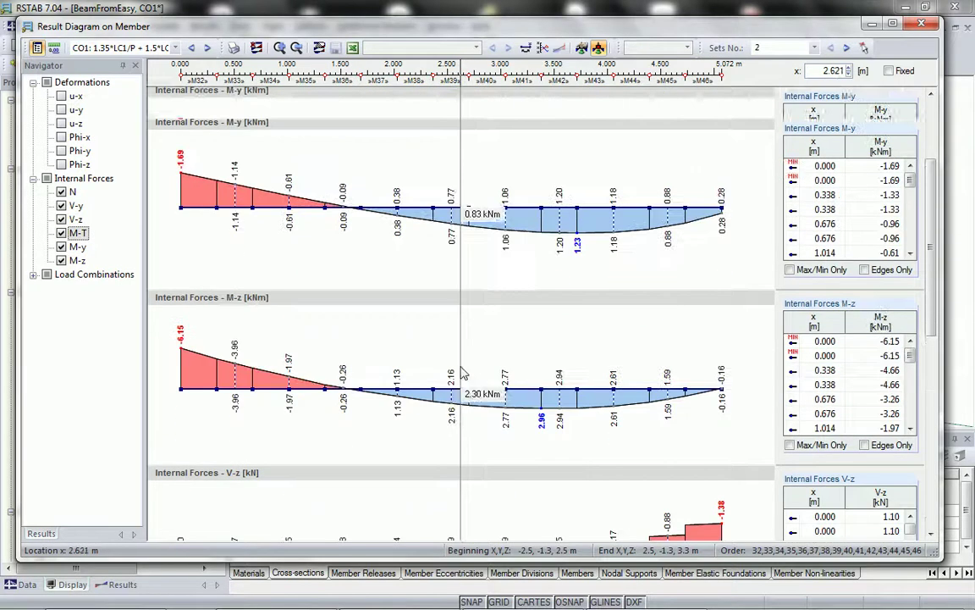
Add member set SM2's six result diagrams to printout report D1 and show the report afterward.
click(234, 47)
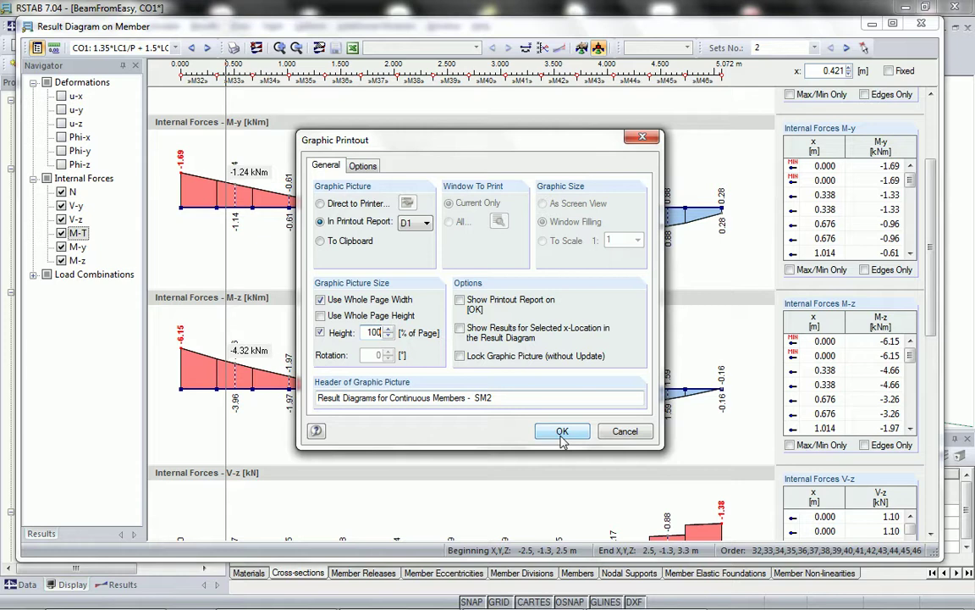
click(459, 299)
click(562, 429)
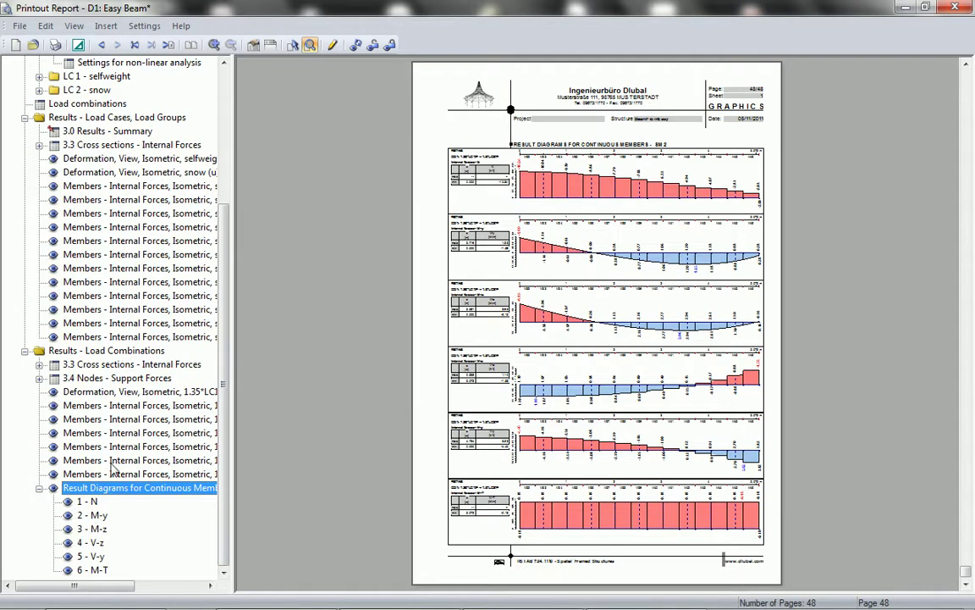
Browse the report's LC1 selfweight and LC2 snow load graphics, then go to the Structure graphic page.
scroll(208, 402, up, 5)
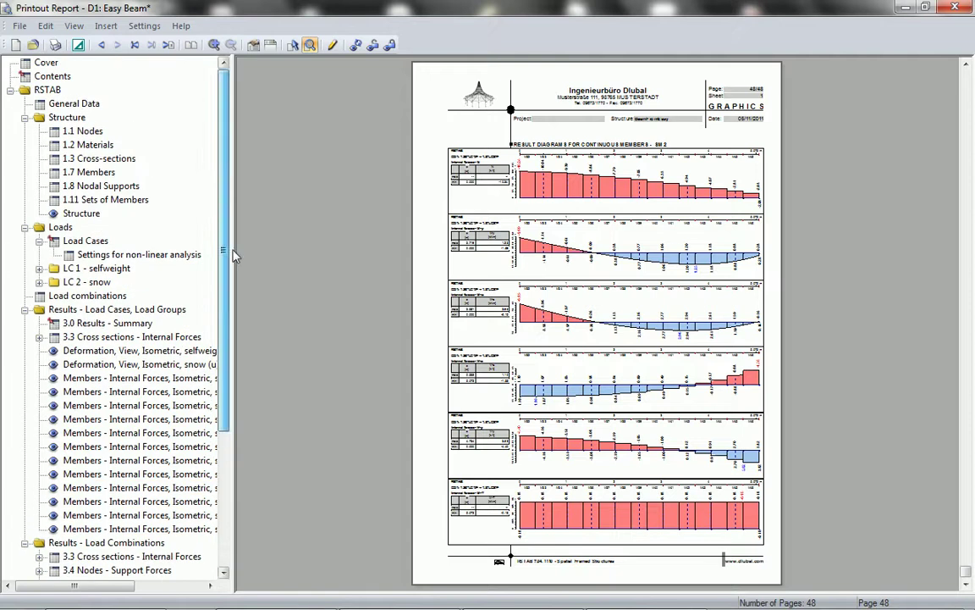
click(39, 268)
click(100, 296)
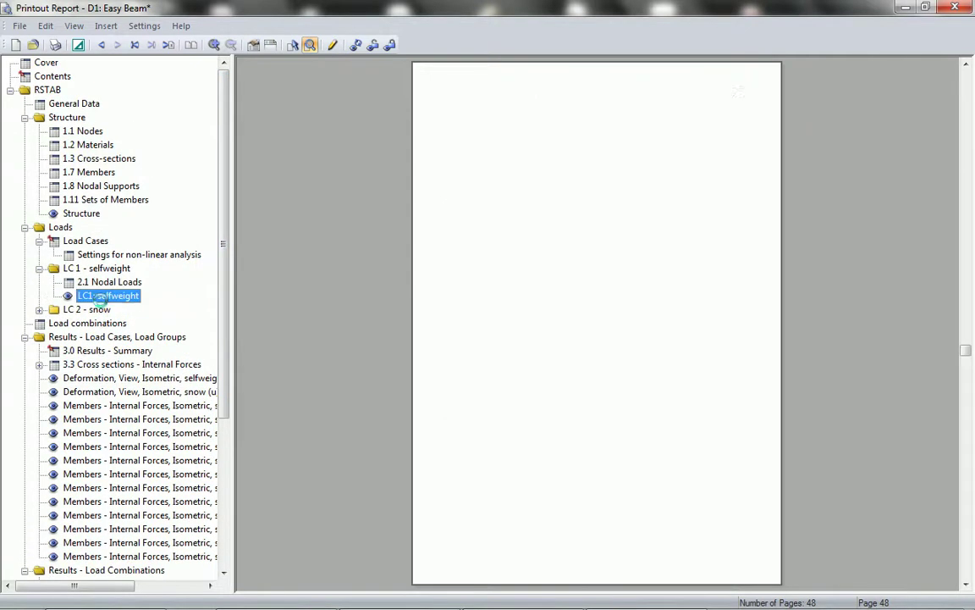
click(39, 309)
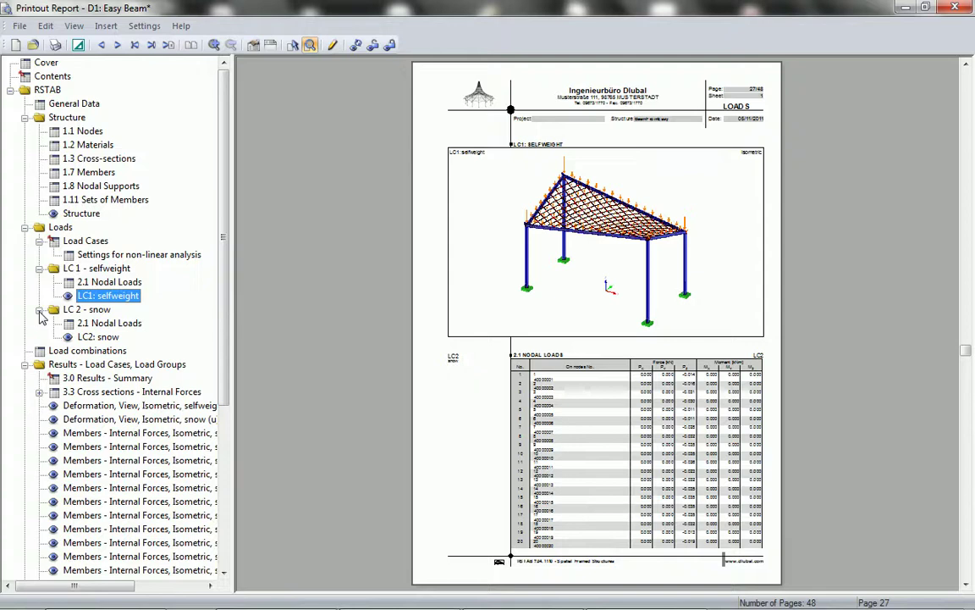
click(99, 337)
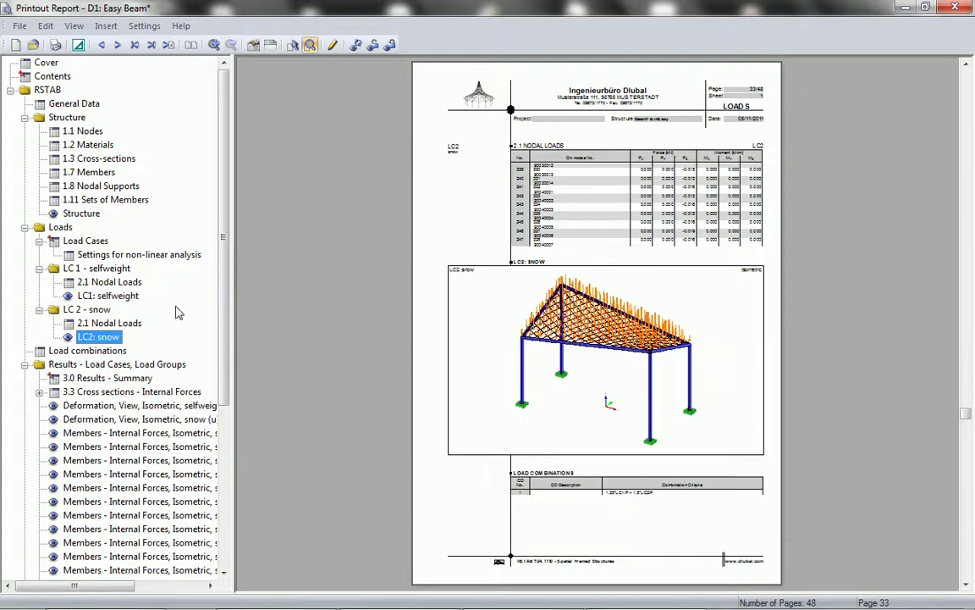
click(81, 213)
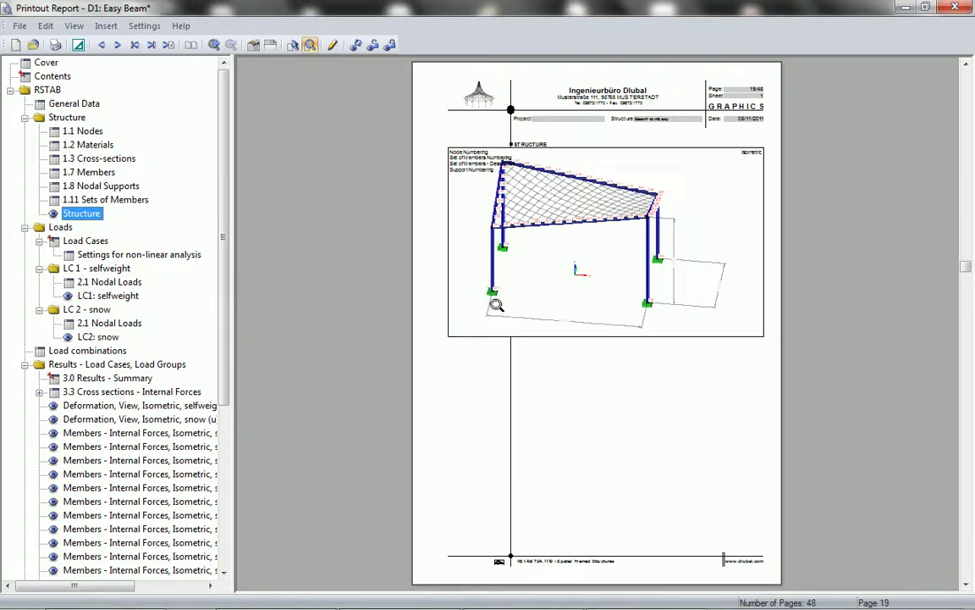
Set the Structure graphic to 100% height with 90° rotation, then close the report accepting changes.
right_click(85, 218)
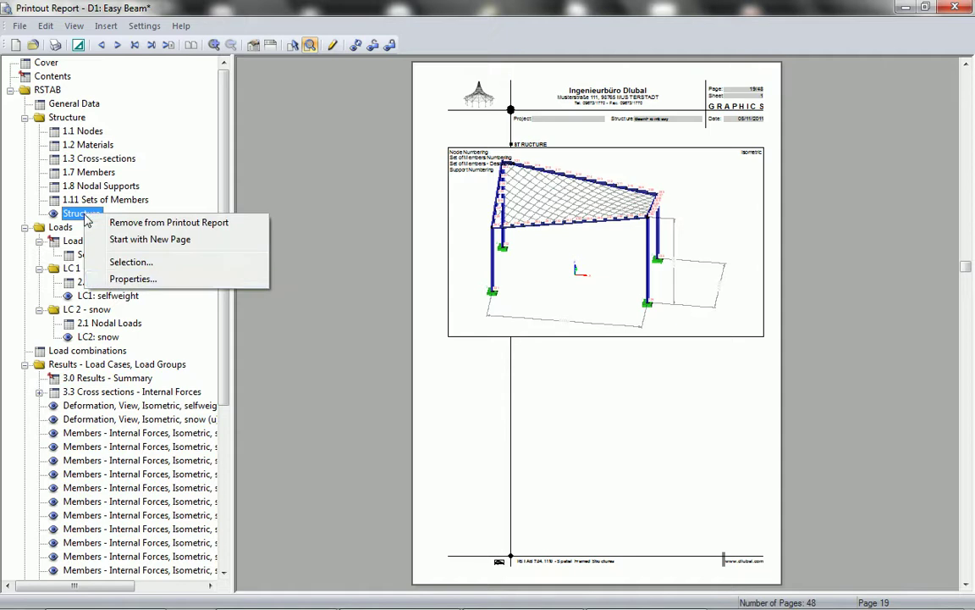
click(127, 278)
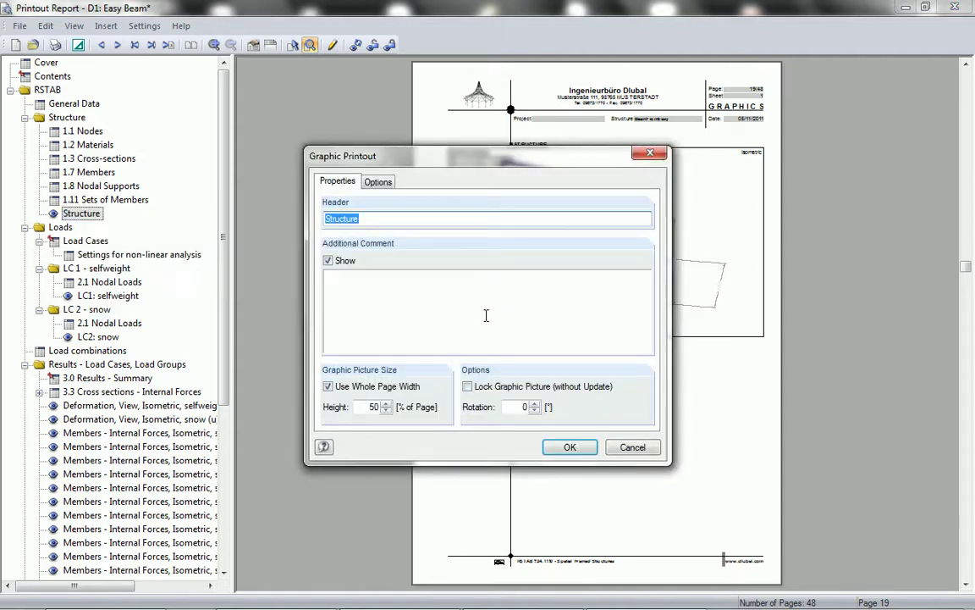
click(377, 183)
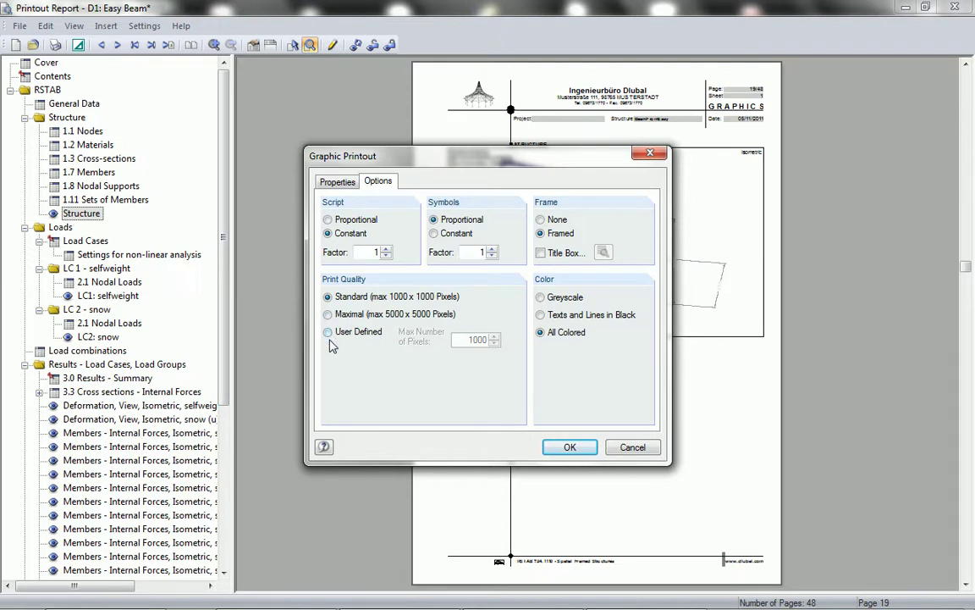
click(338, 183)
double_click(385, 407)
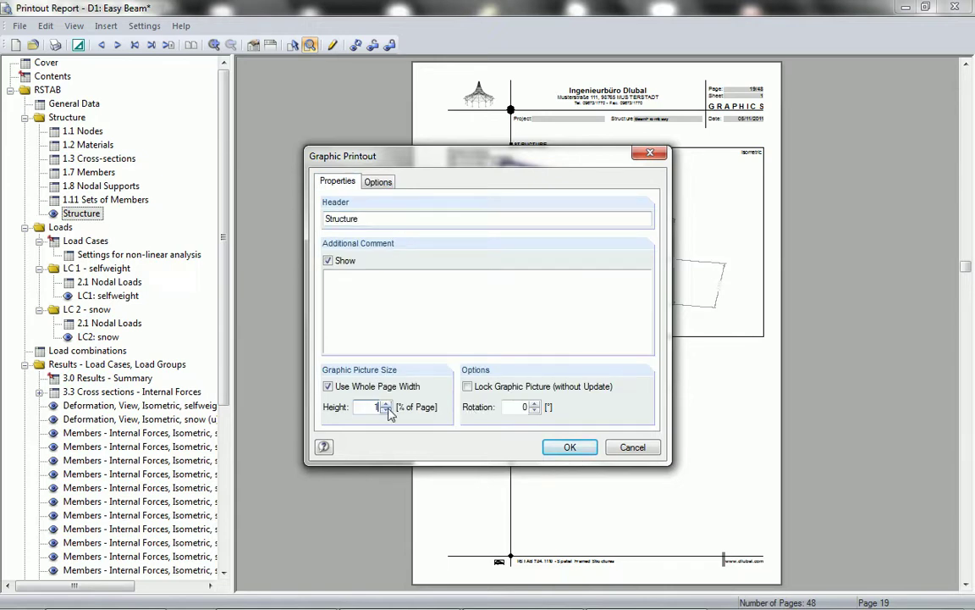
click(532, 403)
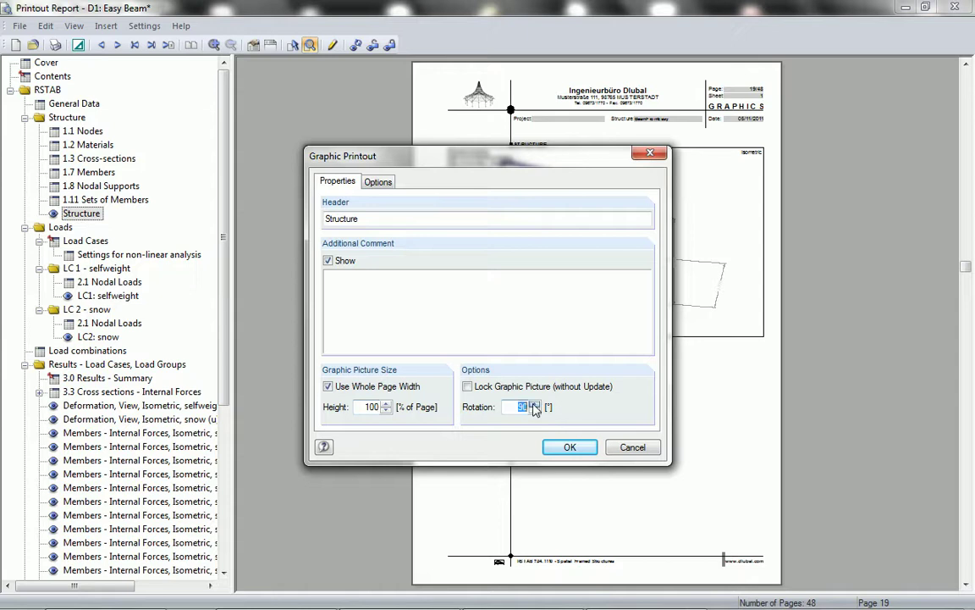
click(560, 445)
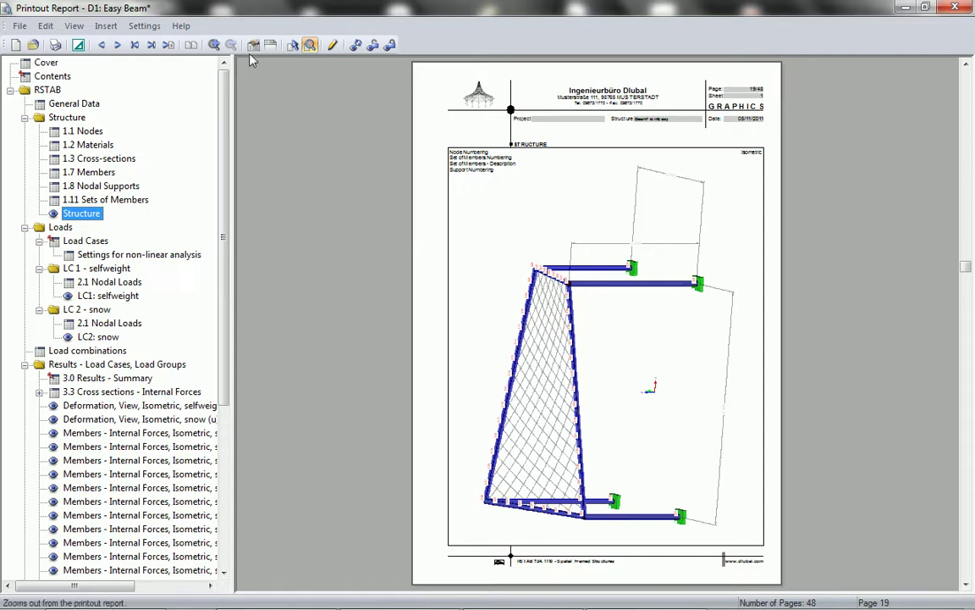
click(970, 10)
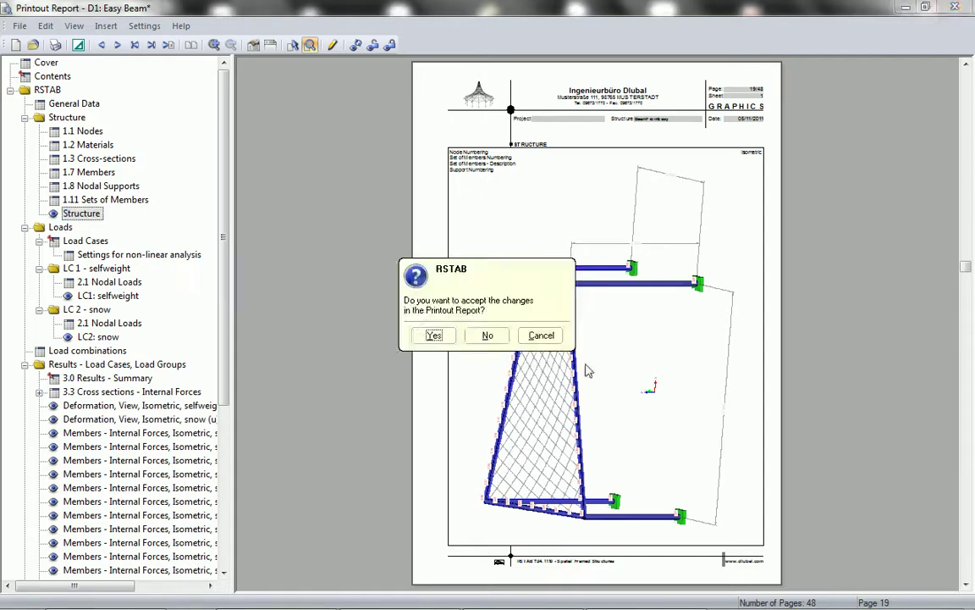
click(430, 333)
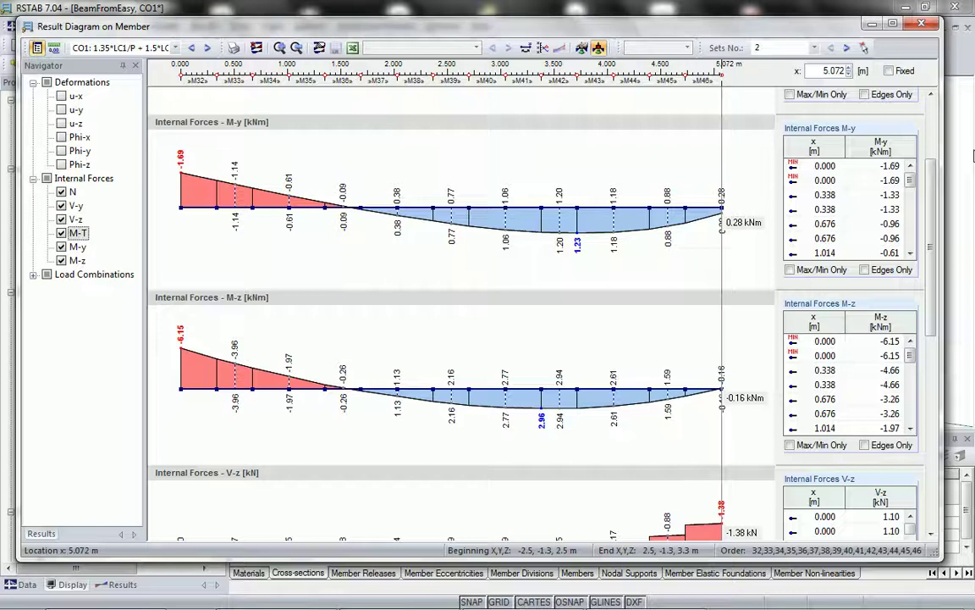
Close the Result Diagram on Member window to return to the canopy model.
click(922, 22)
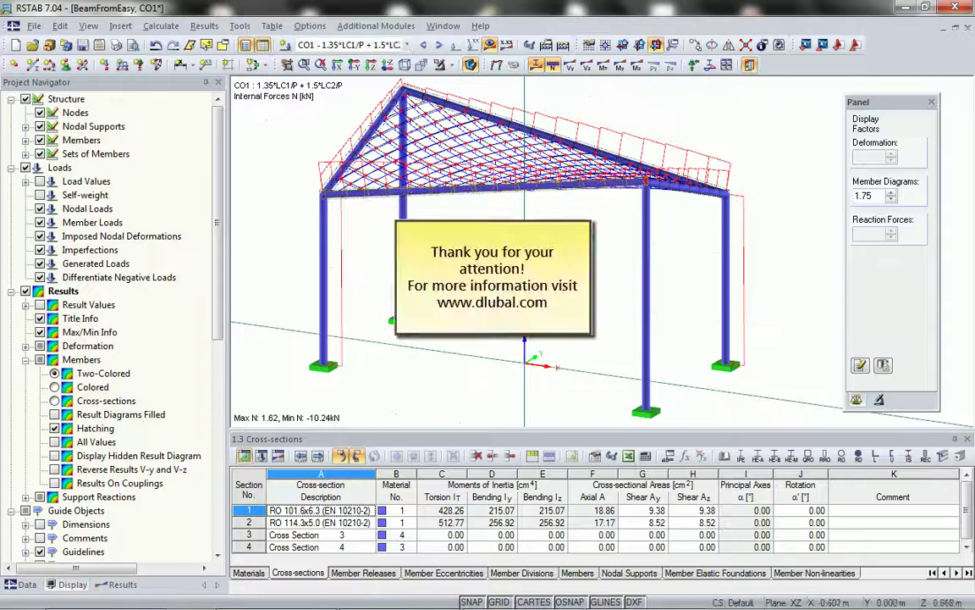